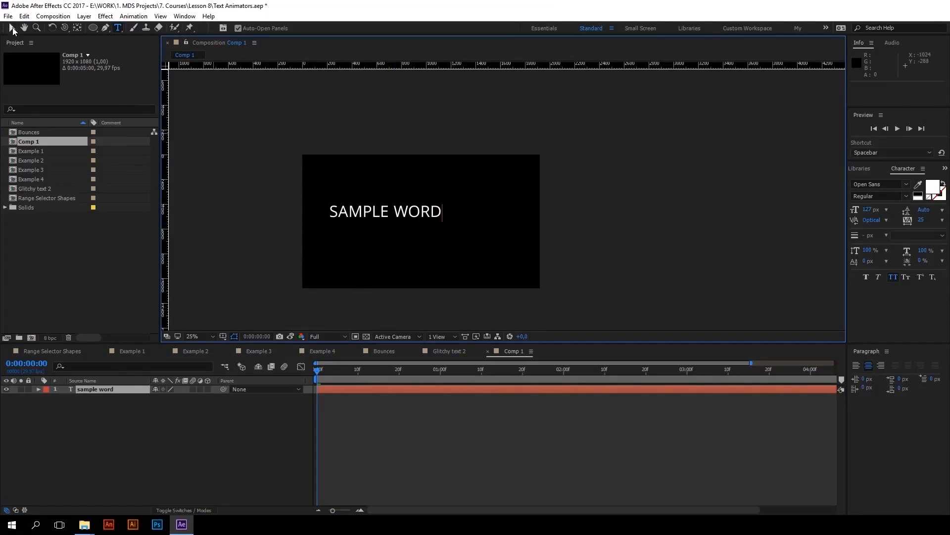
Move the SAMPLE WORD text to position 816, 552, try right alignment on it and set it back to centred
{"action": "left_click_drag", "start_coordinate": [419, 210], "coordinate": [437, 216]}
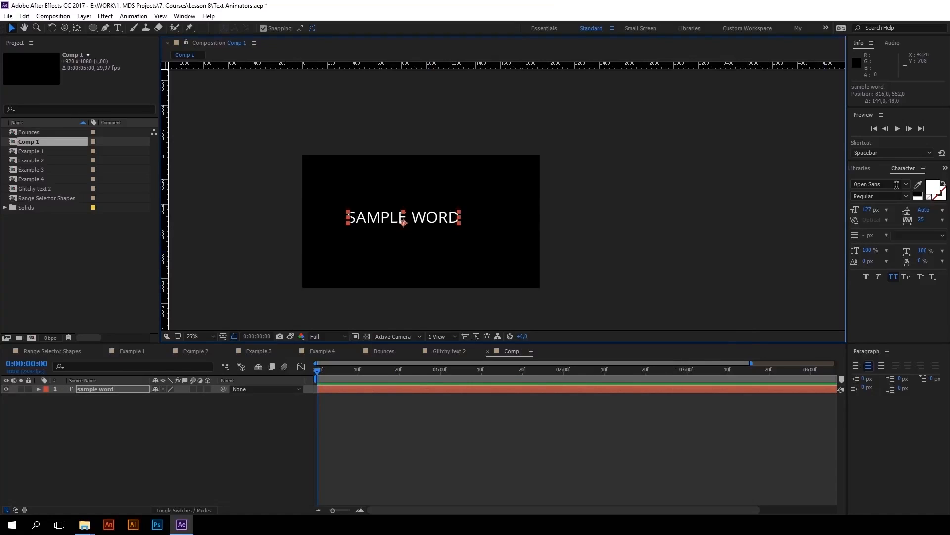
{"action": "left_click", "coordinate": [910, 169]}
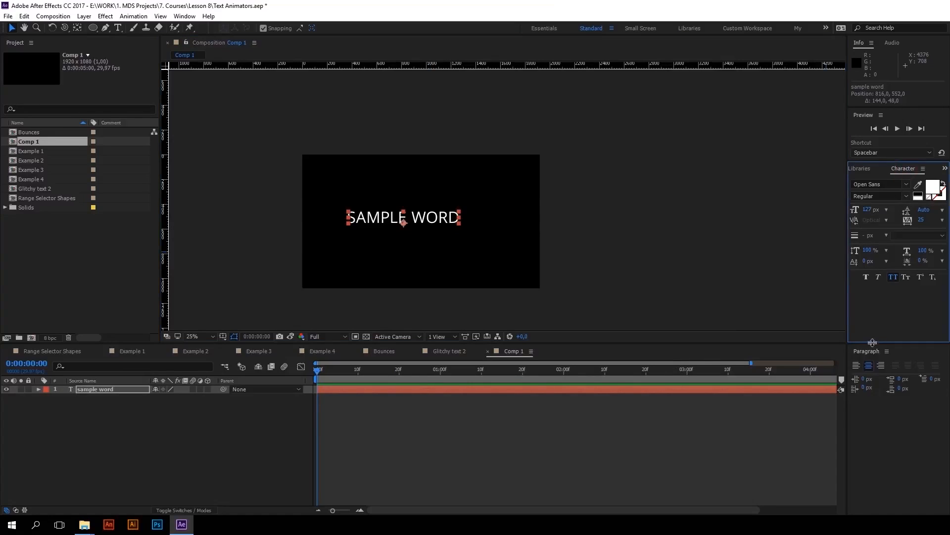
{"action": "left_click", "coordinate": [870, 353]}
{"action": "left_click", "coordinate": [912, 169]}
{"action": "left_click", "coordinate": [867, 352]}
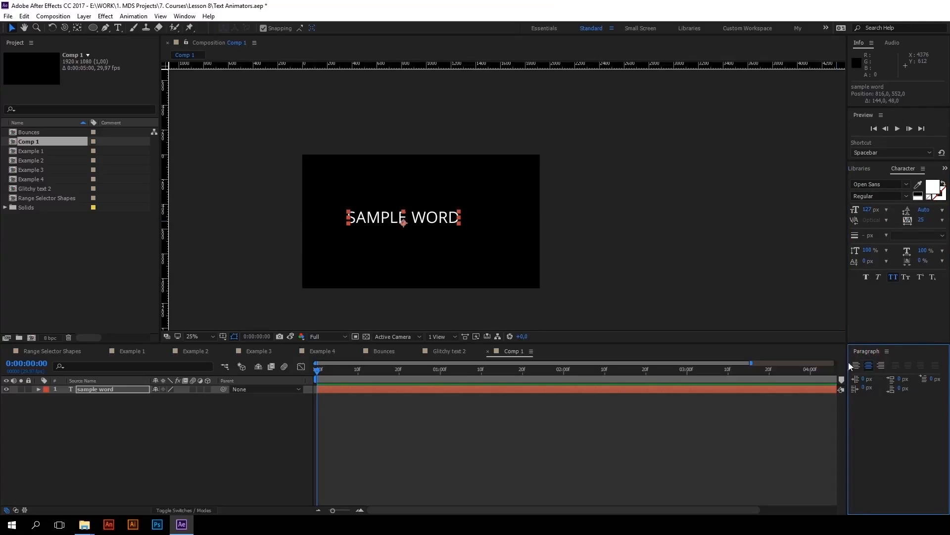
{"action": "left_click", "coordinate": [881, 365]}
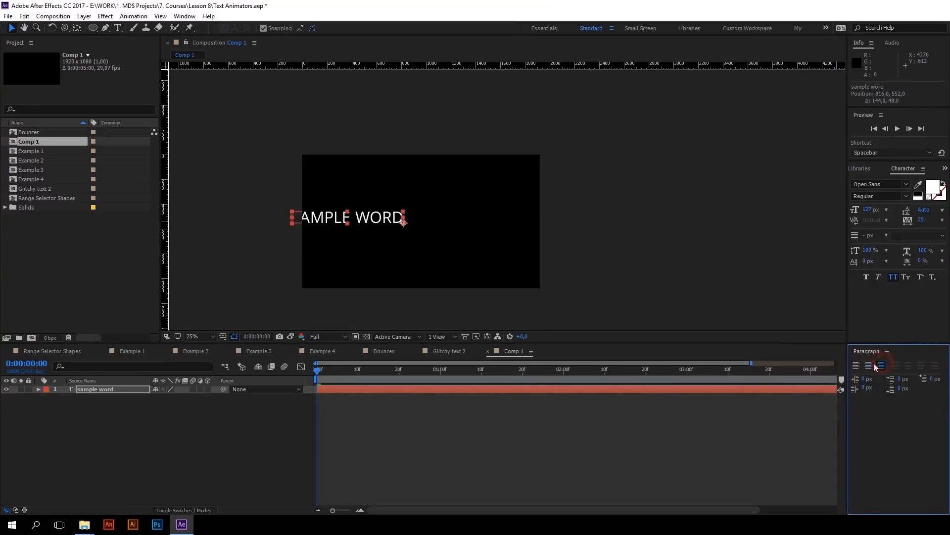
{"action": "left_click", "coordinate": [868, 365]}
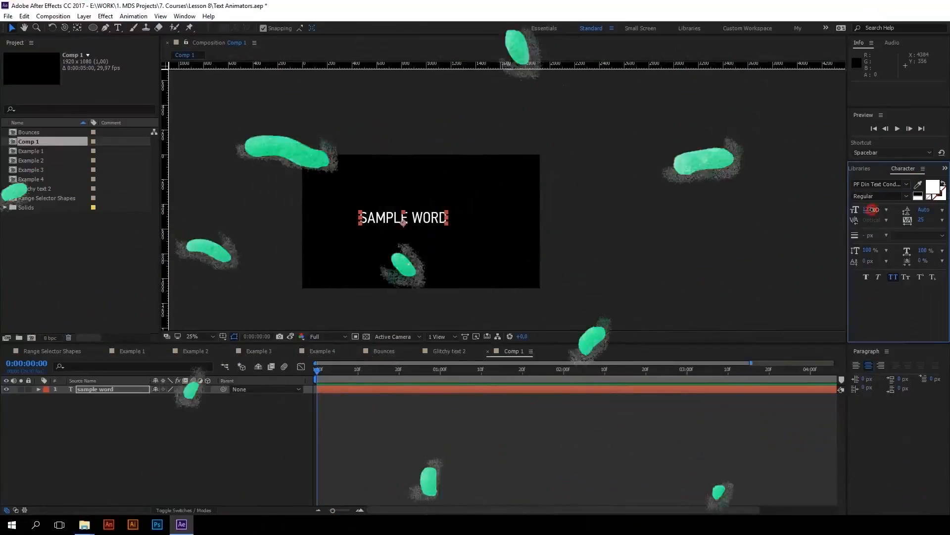
Try several other fonts on SAMPLE WORD, move the text to position 972, 568 and set its size to 148 px
{"action": "key", "text": "Down"}
{"action": "key", "text": "Down"}
{"action": "key", "text": "Down"}
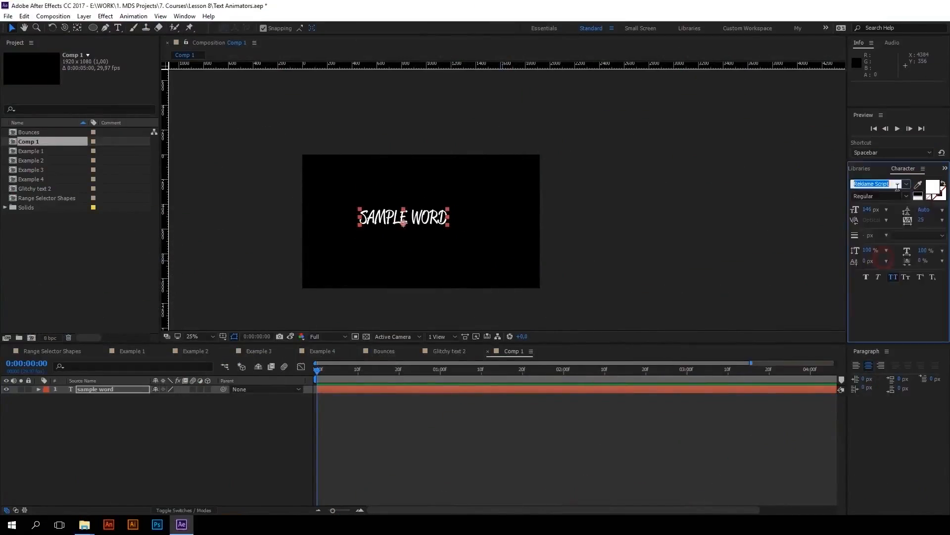
{"action": "left_click_drag", "start_coordinate": [421, 217], "coordinate": [440, 220]}
{"action": "mouse_move", "coordinate": [856, 209]}
{"action": "left_mouse_down"}
{"action": "mouse_move", "coordinate": [865, 208]}
{"action": "mouse_move", "coordinate": [857, 208]}
{"action": "left_mouse_up"}
Set the SAMPLE WORD font to Raleway and nudge the text vertically near the middle of the frame
{"action": "left_click", "coordinate": [907, 184]}
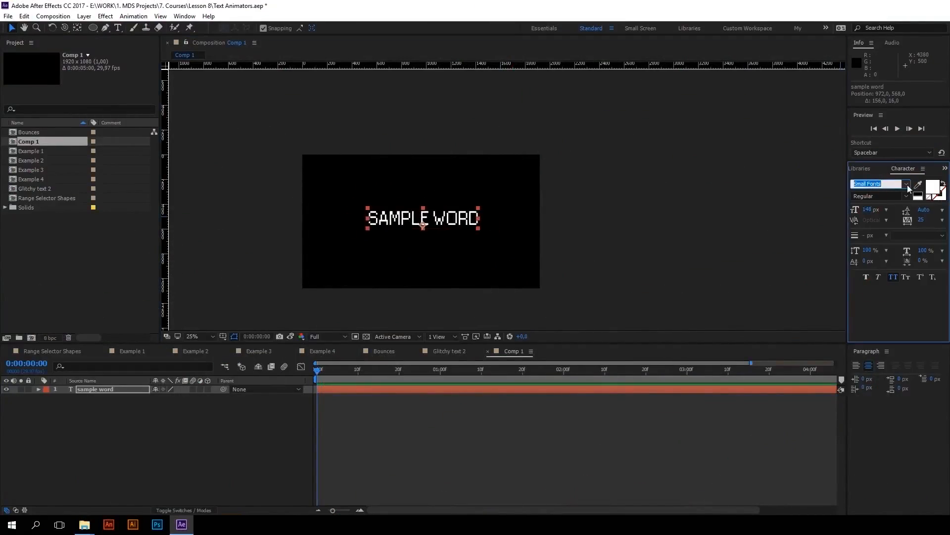
{"action": "left_click", "coordinate": [867, 282]}
{"action": "left_click", "coordinate": [905, 184]}
{"action": "scroll", "coordinate": [874, 240], "scroll_direction": "up", "scroll_amount": 10}
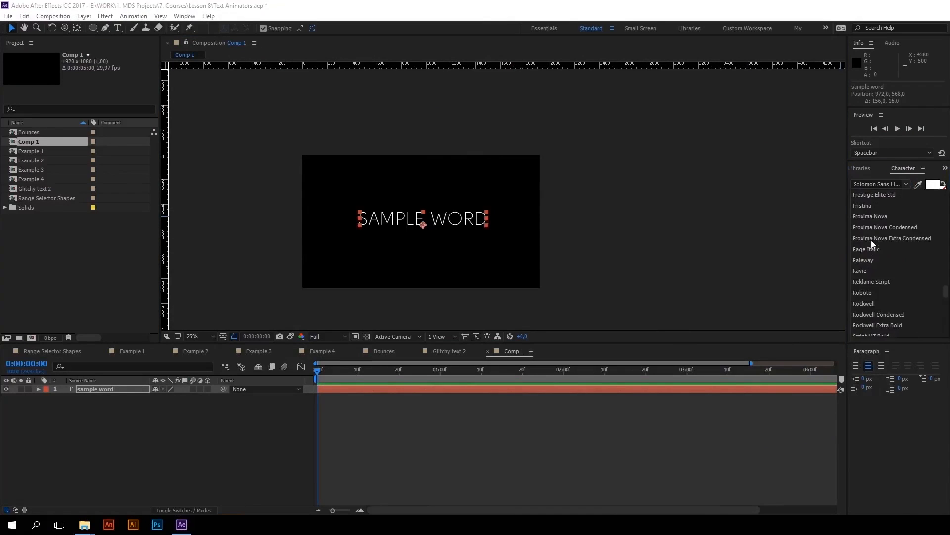
{"action": "left_click", "coordinate": [871, 259]}
{"action": "left_click", "coordinate": [474, 219]}
{"action": "left_click_drag", "start_coordinate": [476, 215], "coordinate": [476, 218]}
{"action": "left_click_drag", "start_coordinate": [476, 217], "coordinate": [477, 216]}
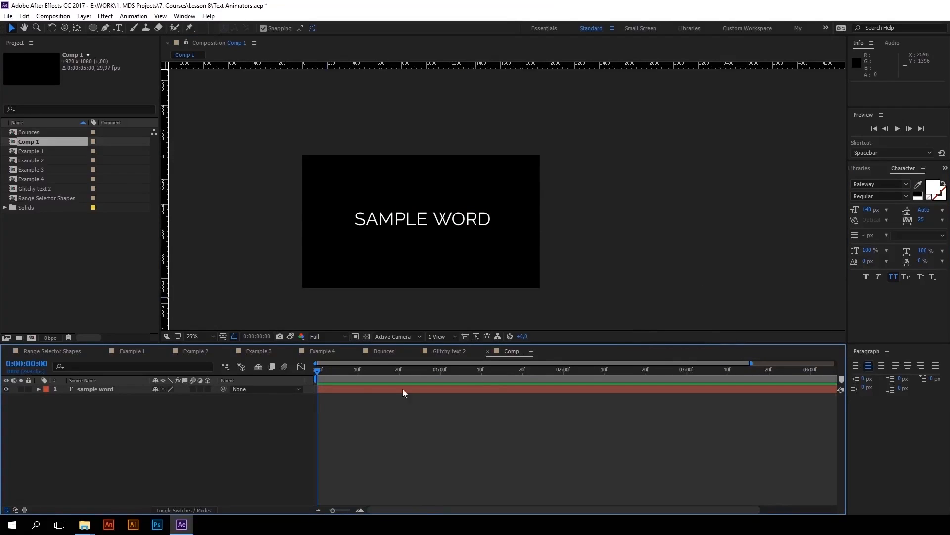
Reveal the text properties of the sample word layer and set a Source Text keyframe at 0:00:00:00
{"action": "left_click", "coordinate": [37, 389]}
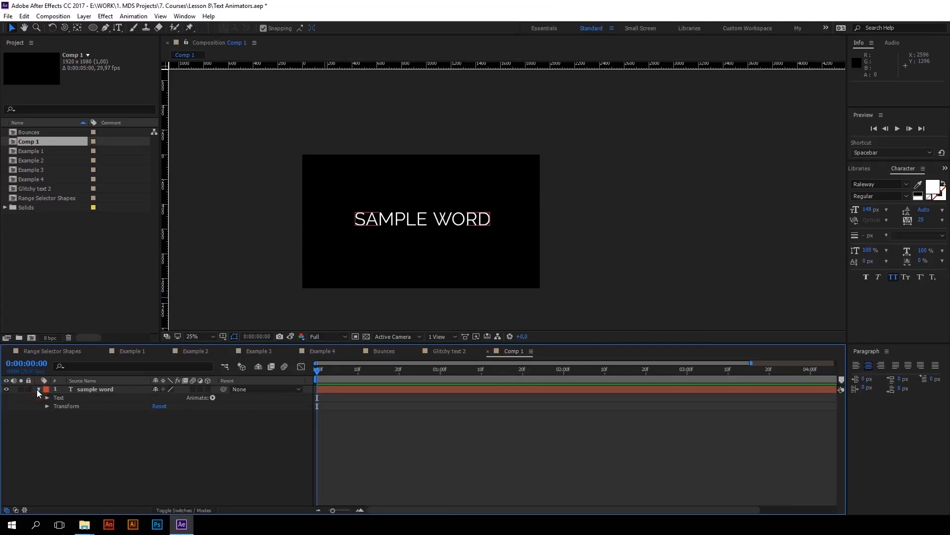
{"action": "left_click", "coordinate": [47, 398]}
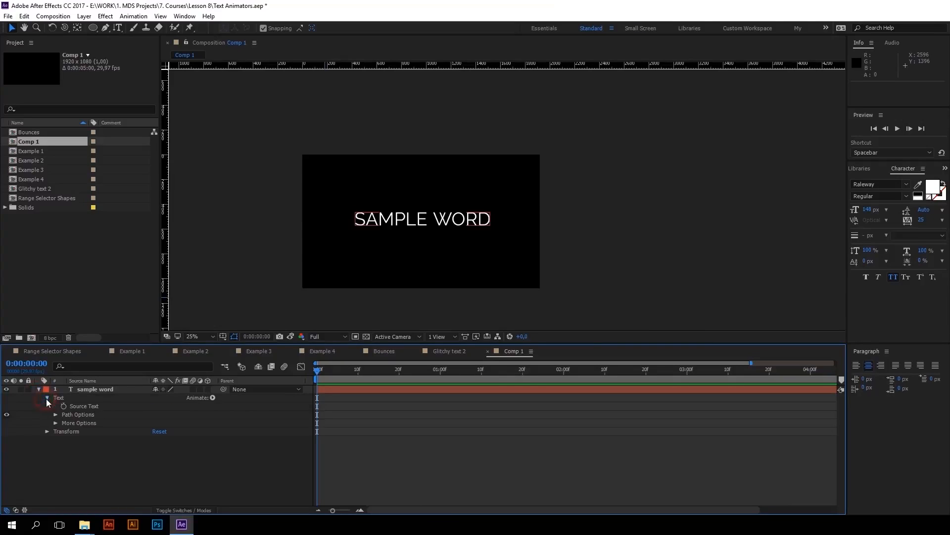
{"action": "left_click", "coordinate": [85, 406]}
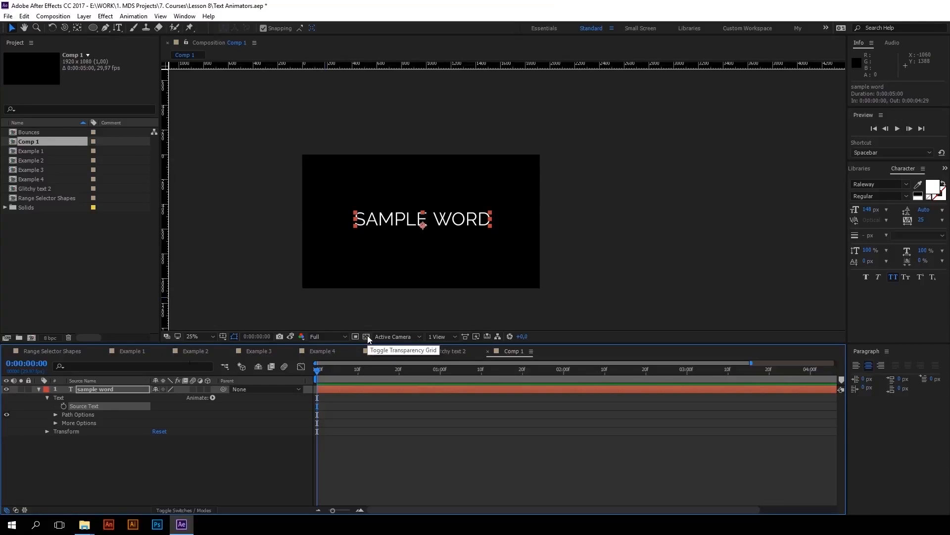
{"action": "left_click", "coordinate": [64, 406]}
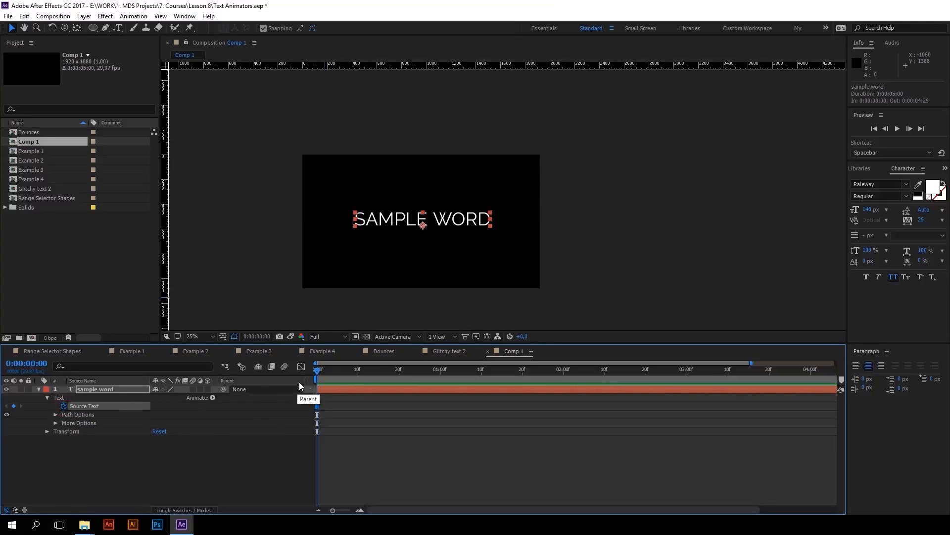
At 0:00:00:10, replace SAMPLE with ANOTHER in the text layer and play back the word change
{"action": "left_click_drag", "start_coordinate": [321, 375], "coordinate": [361, 375]}
{"action": "key", "text": "Page_Up"}
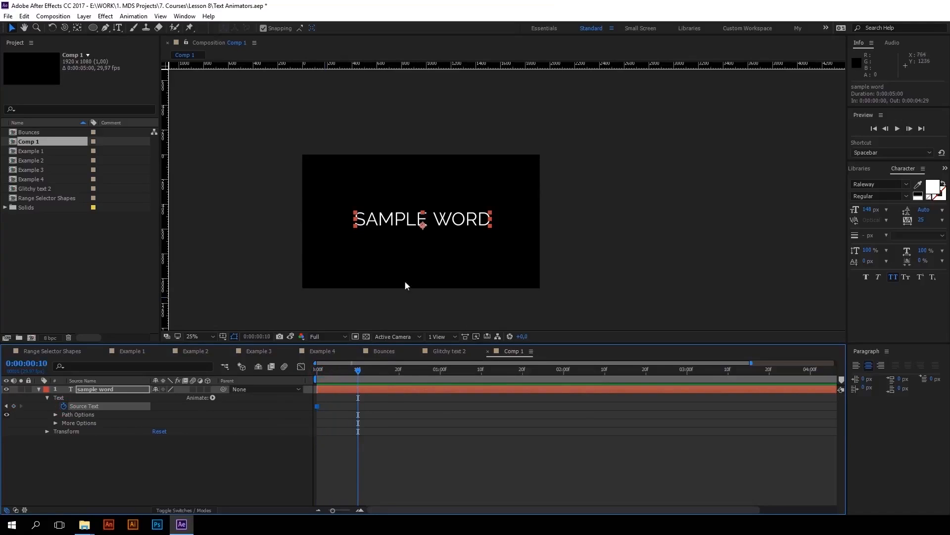
{"action": "key", "text": "ctrl+t"}
{"action": "left_click", "coordinate": [415, 223]}
{"action": "left_click_drag", "start_coordinate": [424, 221], "coordinate": [341, 220]}
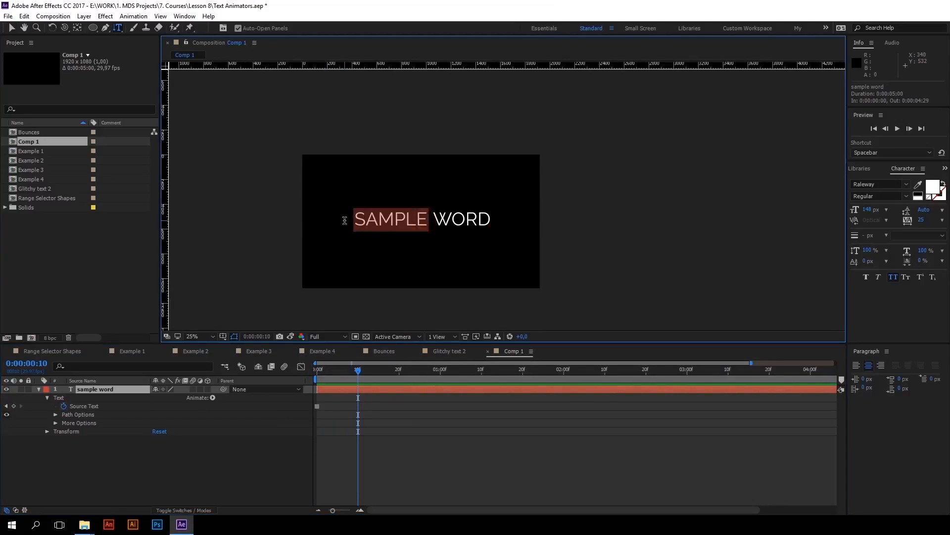
{"action": "type", "text": "ANOTHER"}
{"action": "left_click", "coordinate": [277, 452]}
{"action": "key", "text": "space"}
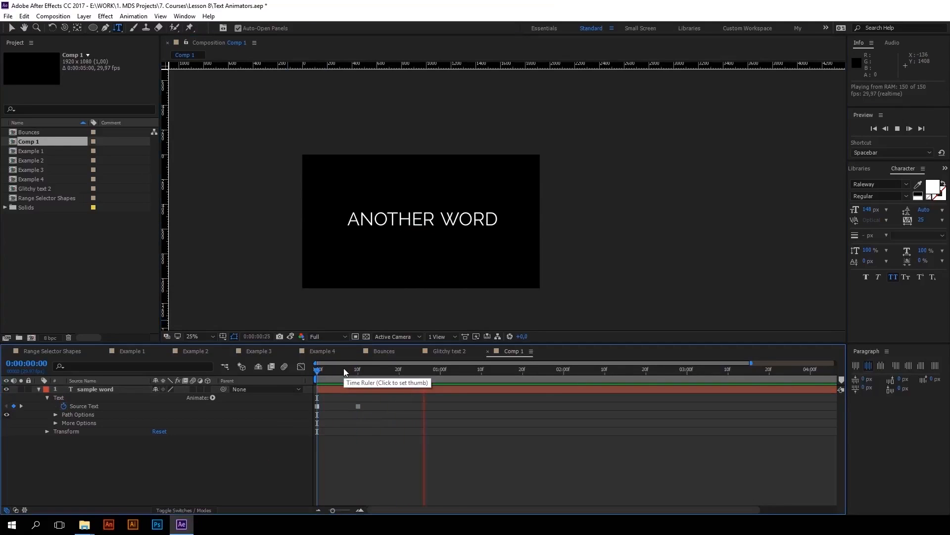
{"action": "left_click_drag", "start_coordinate": [352, 369], "coordinate": [364, 369]}
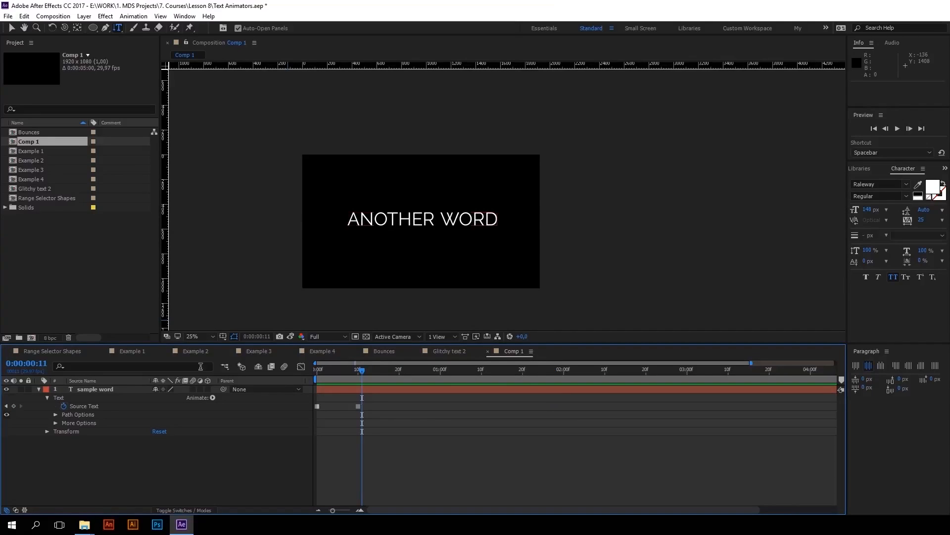
Reveal the text layer's Path Options and draw a circular mask on the layer around the middle of the frame
{"action": "key", "text": "v"}
{"action": "left_click", "coordinate": [79, 415]}
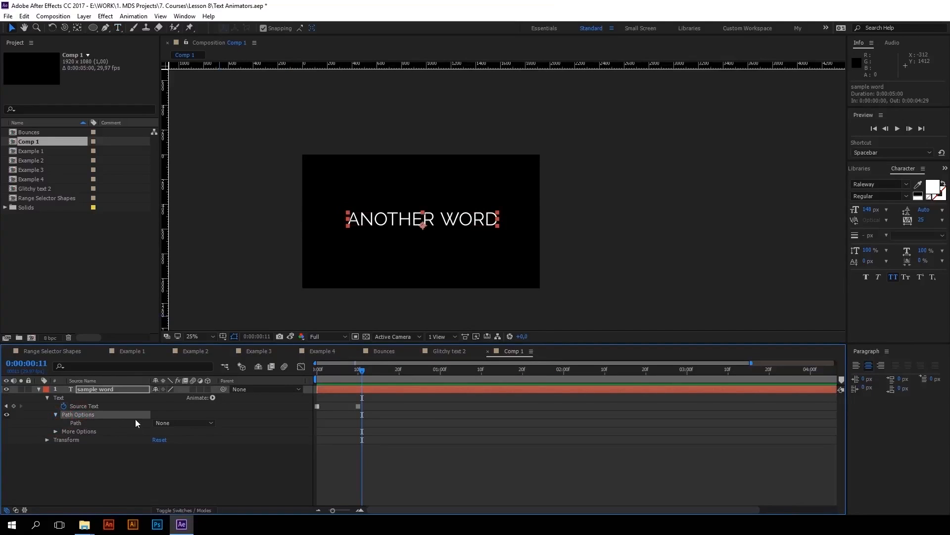
{"action": "left_click", "coordinate": [180, 424]}
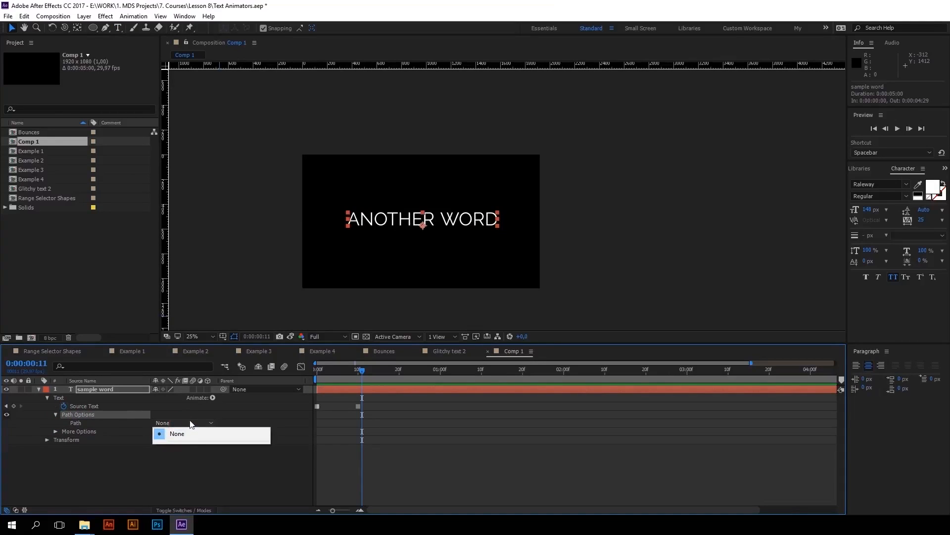
{"action": "left_click", "coordinate": [94, 29]}
{"action": "mouse_move", "coordinate": [396, 180]}
{"action": "left_mouse_down"}
{"action": "mouse_move", "coordinate": [454, 263]}
{"action": "mouse_move", "coordinate": [437, 231]}
{"action": "mouse_move", "coordinate": [437, 241]}
{"action": "left_mouse_up"}
{"action": "key", "text": "ctrl+t"}
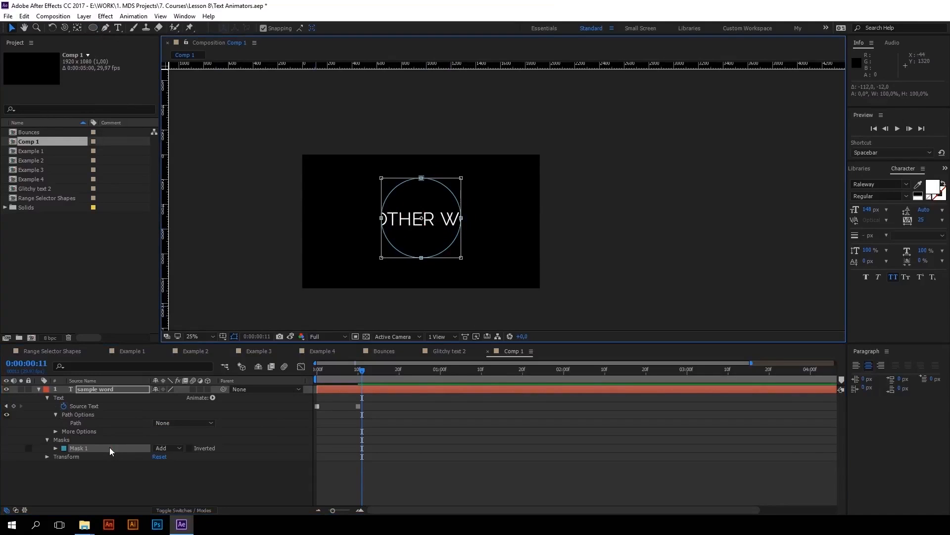
Set the circular mask's mode to None and assign Mask 1 as the path of the text
{"action": "left_click", "coordinate": [109, 448]}
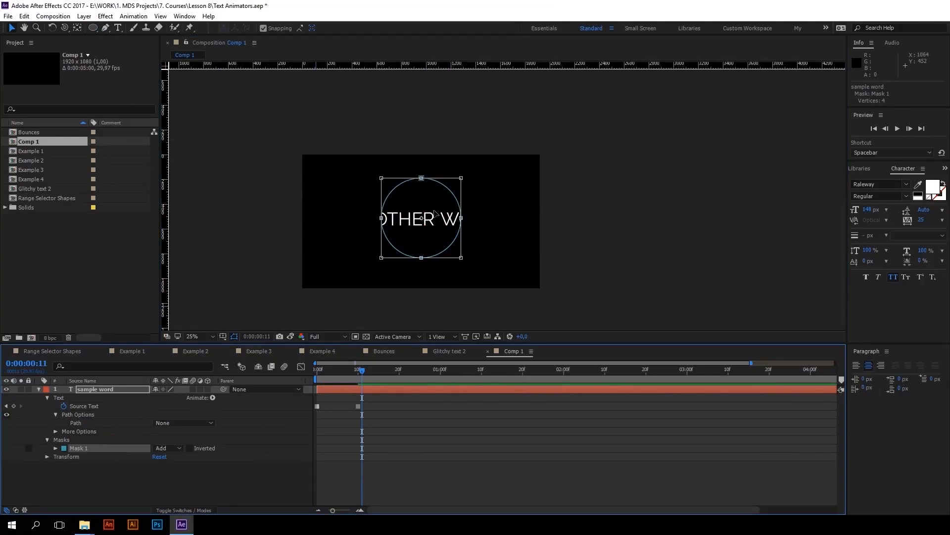
{"action": "left_click", "coordinate": [175, 448]}
{"action": "left_click", "coordinate": [183, 372]}
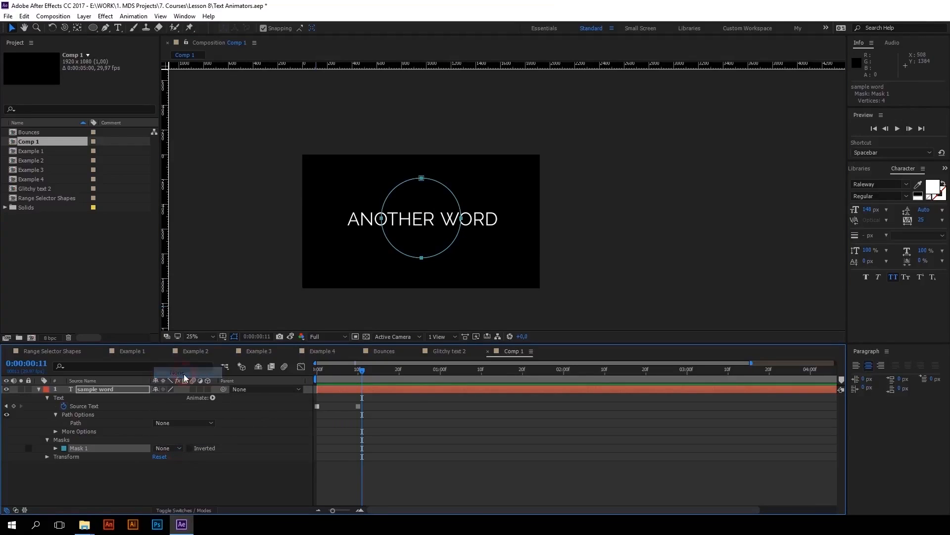
{"action": "left_click", "coordinate": [192, 427]}
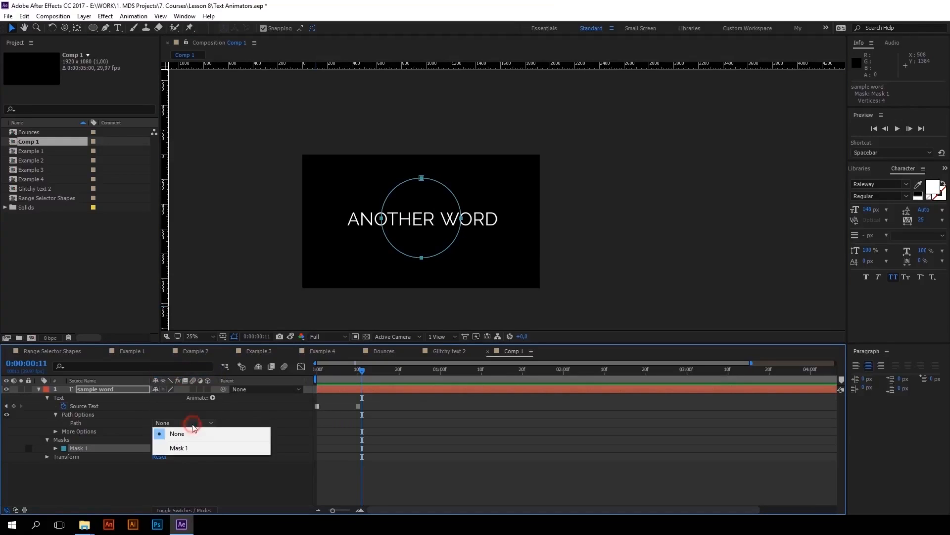
{"action": "left_click", "coordinate": [195, 449]}
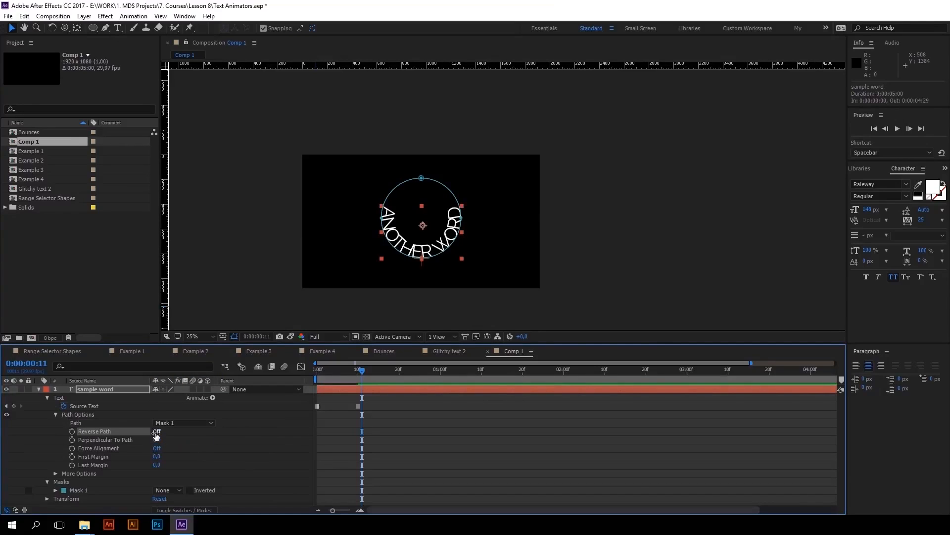
Try the Reverse Path option on the circular text and return it to Off
{"action": "left_click", "coordinate": [155, 433]}
{"action": "left_click", "coordinate": [156, 433]}
{"action": "left_click", "coordinate": [156, 433]}
{"action": "left_click", "coordinate": [156, 433]}
Try the circular text with Perpendicular To Path off and return the option to On
{"action": "left_click", "coordinate": [102, 440]}
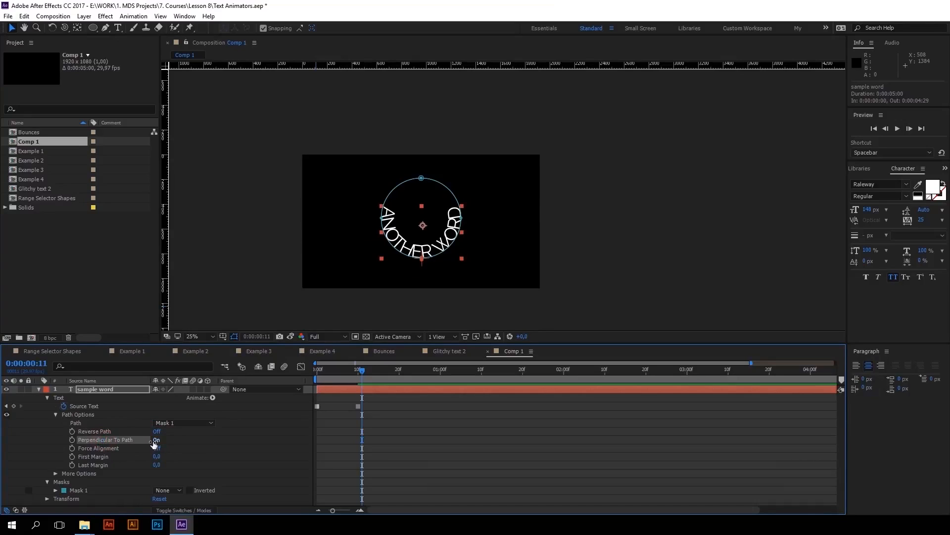
{"action": "left_click", "coordinate": [156, 440]}
{"action": "left_click", "coordinate": [157, 439]}
{"action": "left_click", "coordinate": [157, 440]}
{"action": "left_click", "coordinate": [156, 440]}
Try the Force Alignment option on the circular text and return it to Off
{"action": "left_click", "coordinate": [104, 448]}
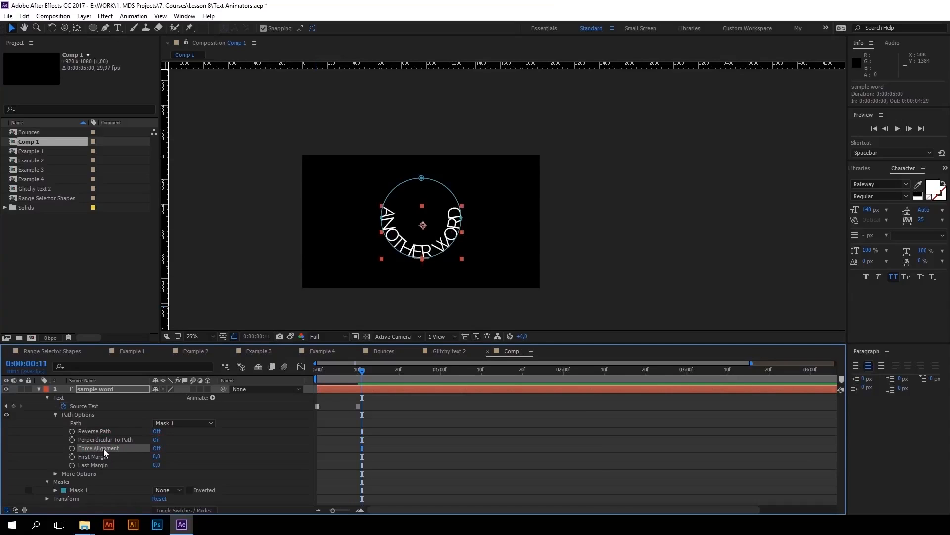
{"action": "left_click", "coordinate": [156, 448]}
{"action": "left_click", "coordinate": [157, 448]}
Slide the text along the circular path by lowering its First Margin
{"action": "left_click", "coordinate": [148, 456]}
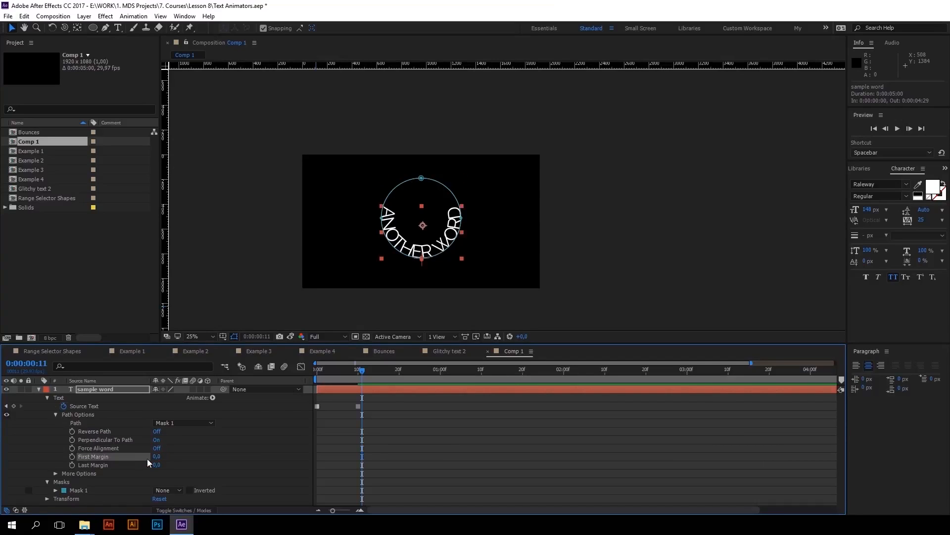
{"action": "left_click_drag", "start_coordinate": [157, 457], "coordinate": [59, 464]}
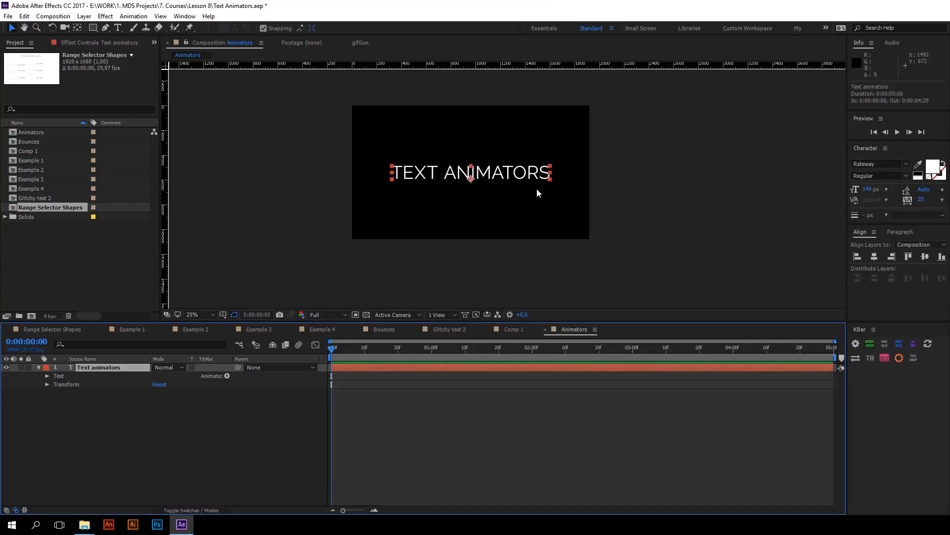
Add a Scale animator to the Text animators layer
{"action": "left_click", "coordinate": [227, 376]}
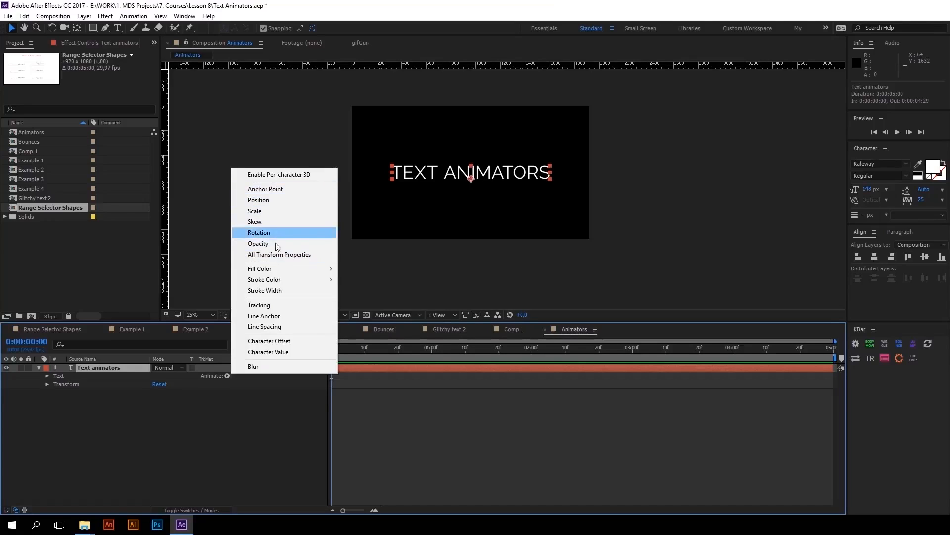
{"action": "mouse_move", "coordinate": [270, 281]}
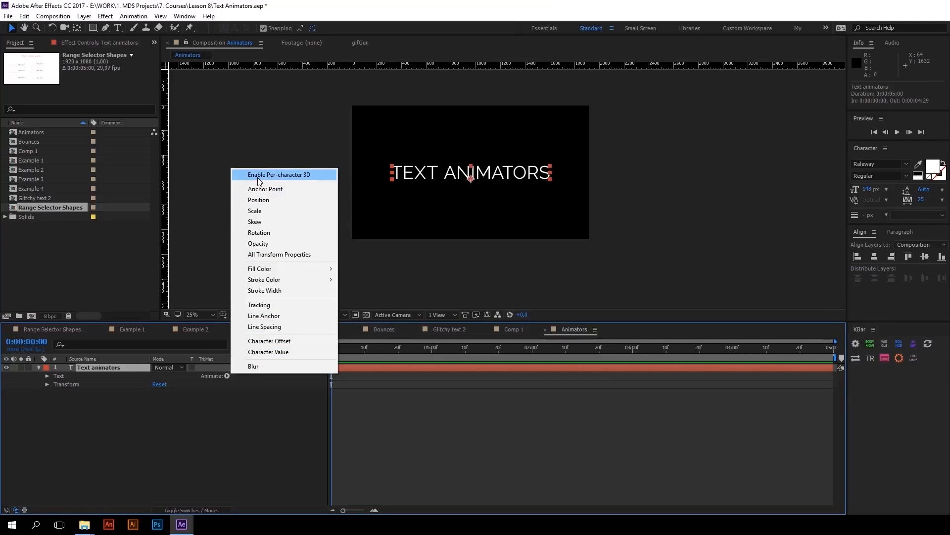
{"action": "left_click", "coordinate": [255, 212]}
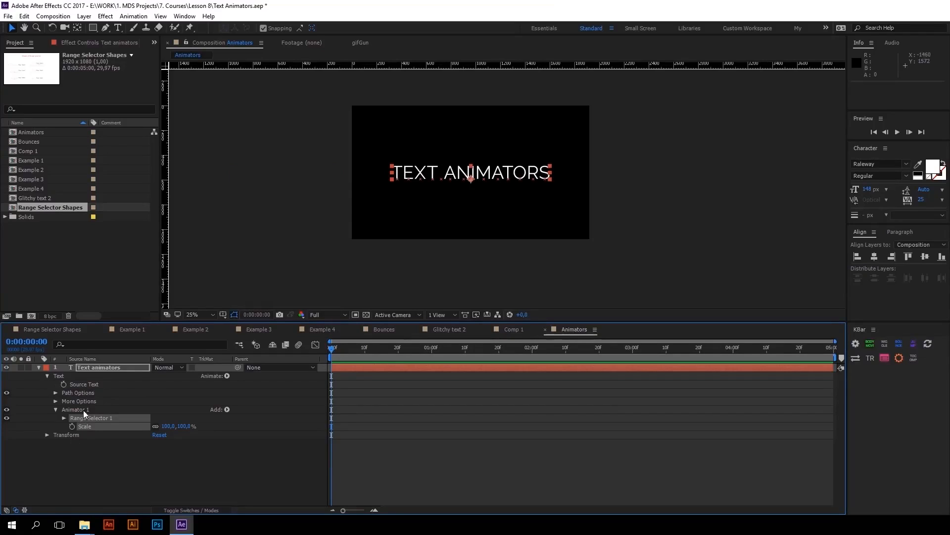
Expand Range Selector 1 and set the text animator's Scale to 20%
{"action": "mouse_move", "coordinate": [167, 428]}
{"action": "left_mouse_down"}
{"action": "mouse_move", "coordinate": [157, 427]}
{"action": "mouse_move", "coordinate": [179, 427]}
{"action": "mouse_move", "coordinate": [170, 427]}
{"action": "left_mouse_up"}
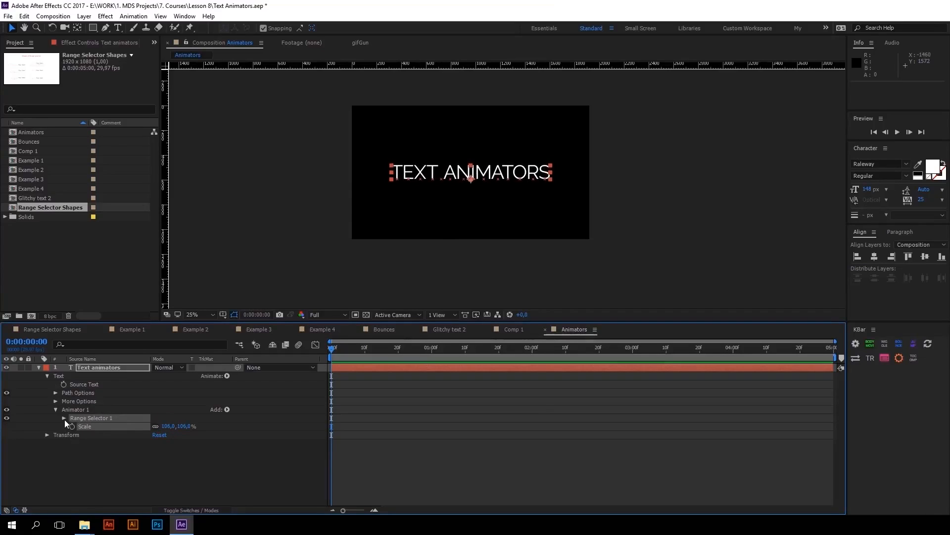
{"action": "left_click", "coordinate": [64, 418]}
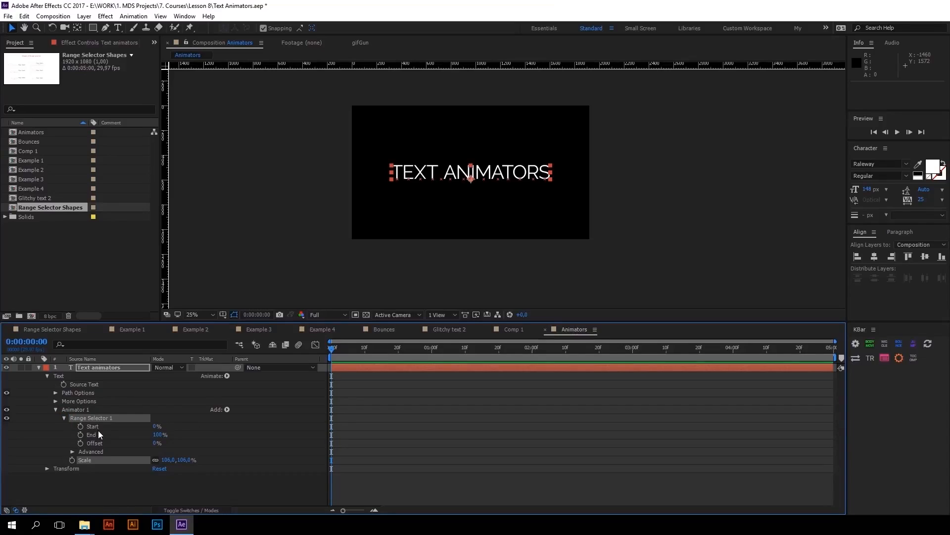
{"action": "left_click", "coordinate": [167, 460]}
{"action": "type", "text": "20"}
{"action": "key", "text": "Return"}
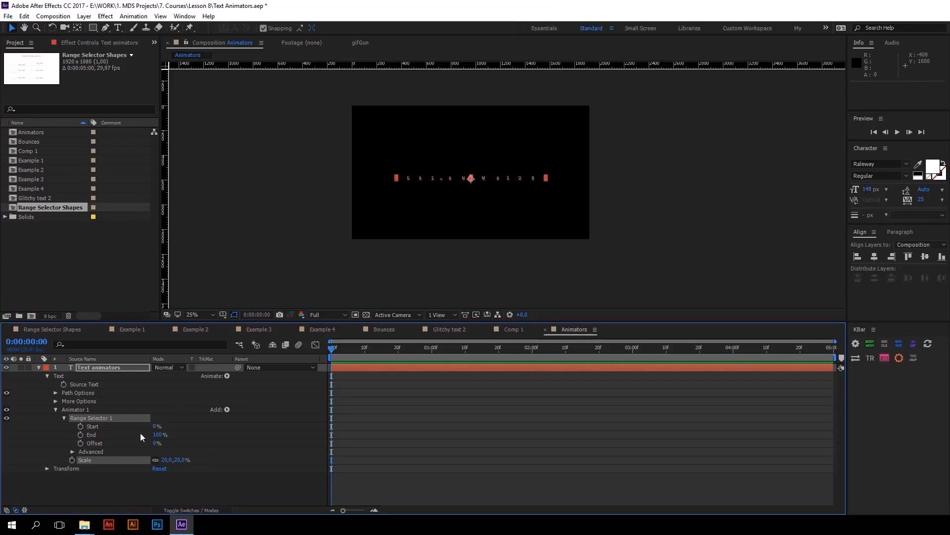
Adjust Range Selector 1 to Start 14%, End 72% and Offset 6% so only the middle letters are scaled
{"action": "mouse_move", "coordinate": [156, 435]}
{"action": "left_mouse_down"}
{"action": "mouse_move", "coordinate": [165, 428]}
{"action": "mouse_move", "coordinate": [157, 426]}
{"action": "mouse_move", "coordinate": [158, 444]}
{"action": "left_mouse_up"}
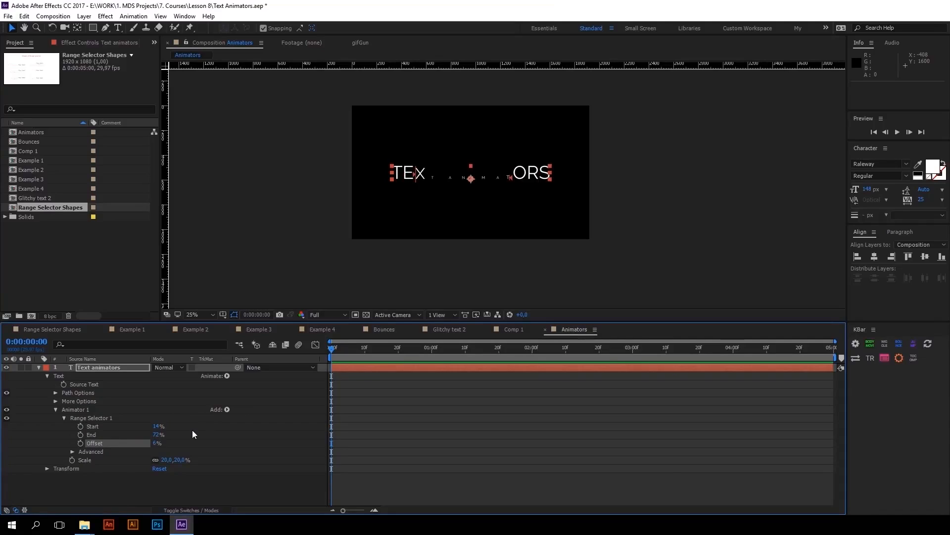
{"action": "left_click", "coordinate": [108, 424]}
{"action": "left_click", "coordinate": [102, 442]}
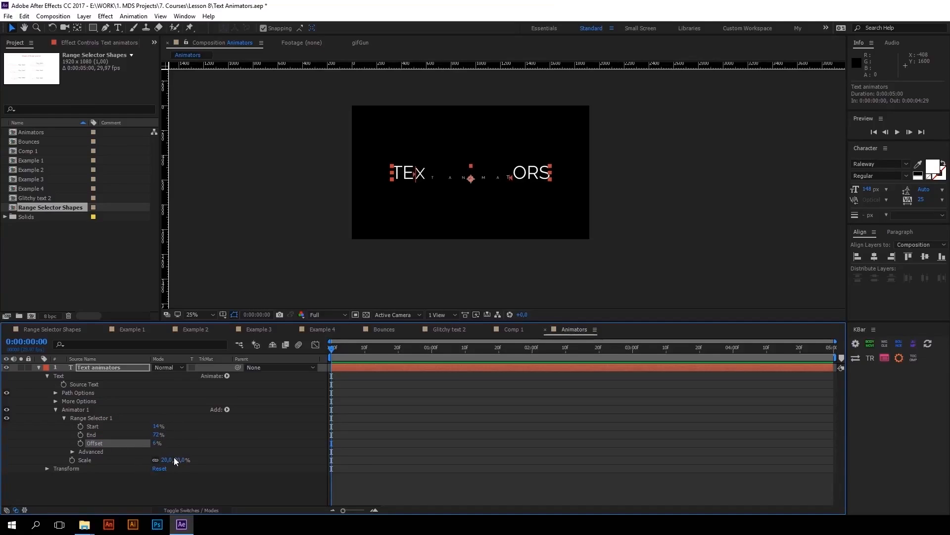
Set Range Selector 1 to Start 0%, End 100% and Offset 0%
{"action": "left_click", "coordinate": [155, 426]}
{"action": "type", "text": "0"}
{"action": "key", "text": "Return"}
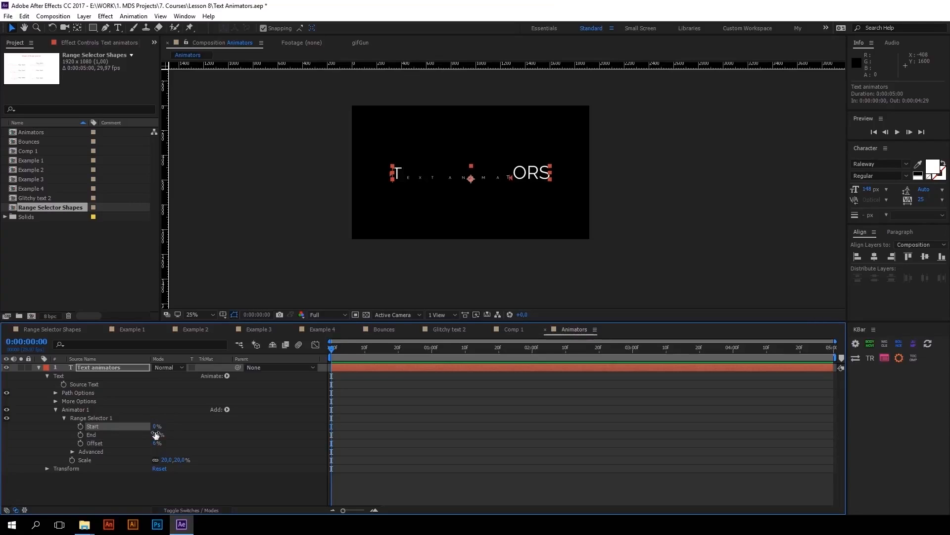
{"action": "left_click", "coordinate": [156, 434]}
{"action": "key", "text": "Return"}
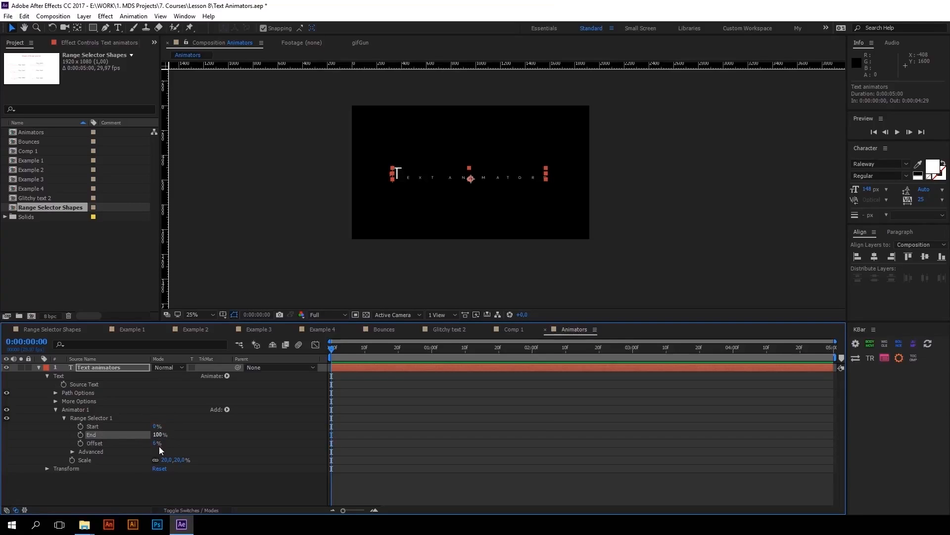
{"action": "left_click", "coordinate": [156, 443]}
{"action": "type", "text": "0"}
{"action": "key", "text": "Return"}
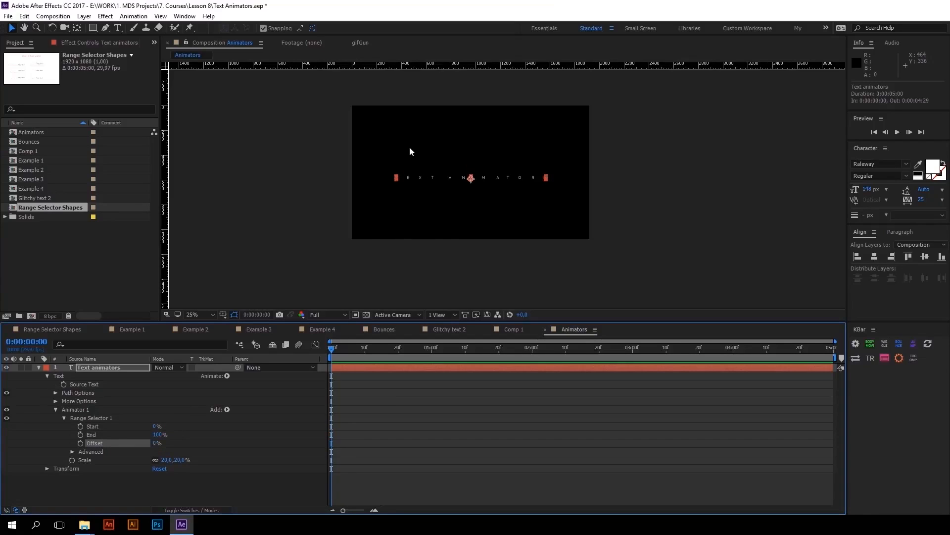
Keyframe Range Selector 1's Offset at 0% on the first frame and at 100% on 0:00:01:10
{"action": "left_click", "coordinate": [100, 427]}
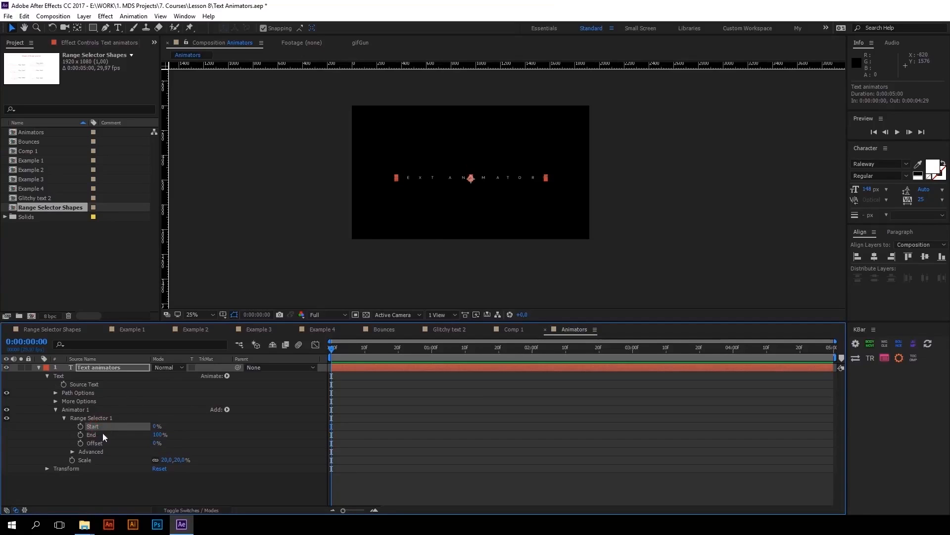
{"action": "left_click", "coordinate": [128, 442]}
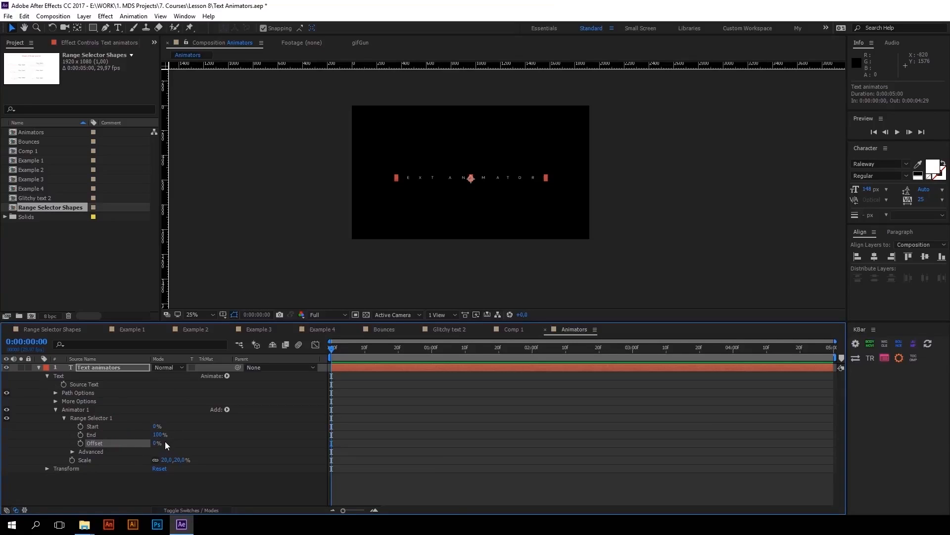
{"action": "left_click", "coordinate": [80, 443]}
{"action": "left_click_drag", "start_coordinate": [331, 348], "coordinate": [468, 352]}
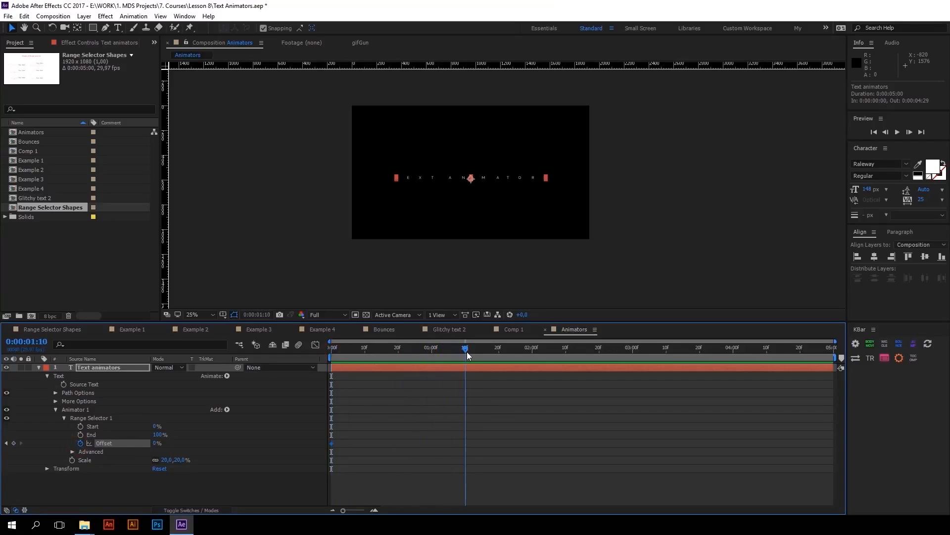
{"action": "left_click", "coordinate": [157, 443]}
{"action": "type", "text": "100"}
{"action": "key", "text": "Return"}
Set the text animator's Scale to 0% and preview the letter-by-letter reveal
{"action": "left_click", "coordinate": [167, 459]}
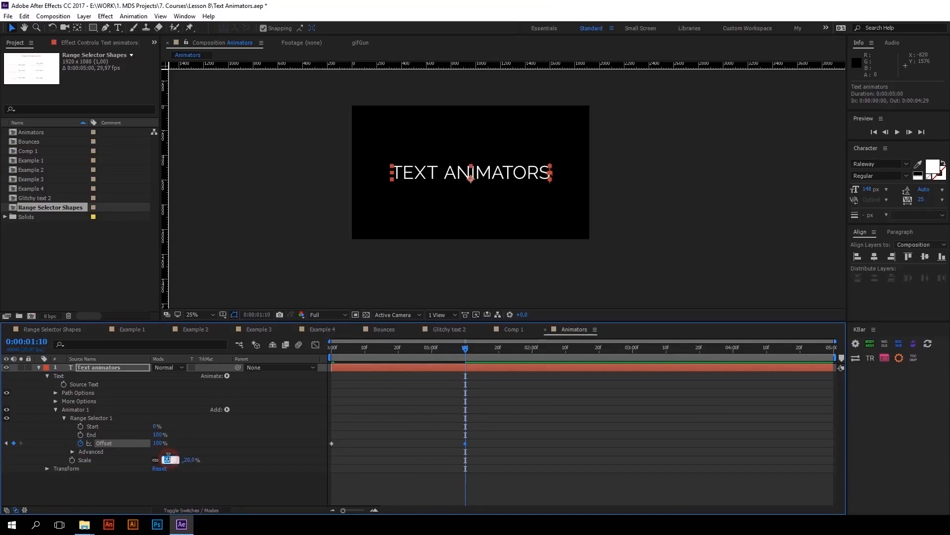
{"action": "type", "text": "0"}
{"action": "key", "text": "Return"}
{"action": "key", "text": "space"}
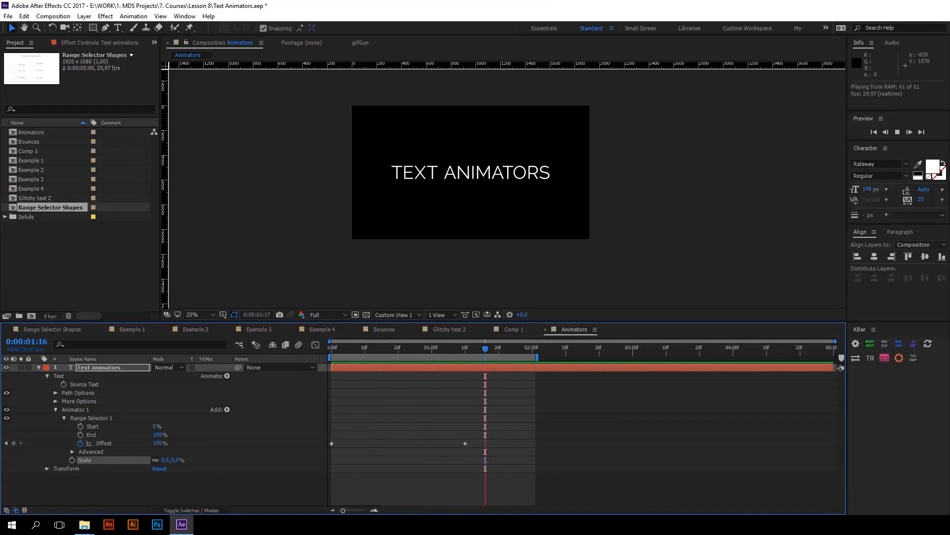
{"action": "key", "text": "space"}
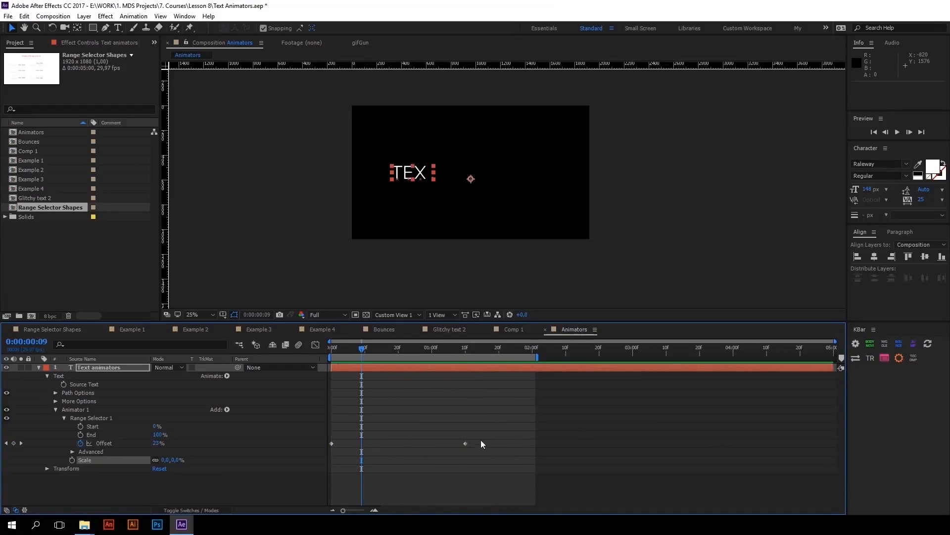
Apply Easy Ease to both Offset keyframes, preview the animation and undo the easing
{"action": "left_click_drag", "start_coordinate": [480, 439], "coordinate": [327, 455]}
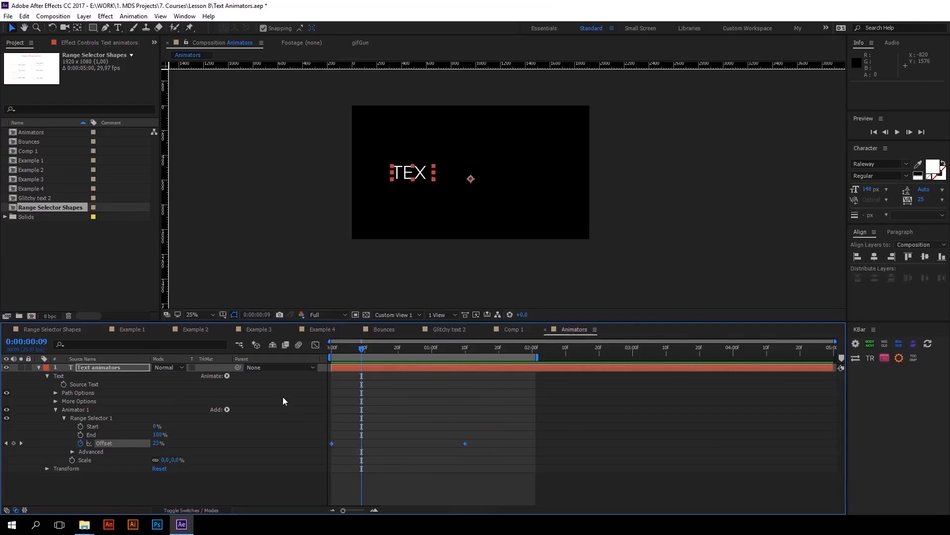
{"action": "key", "text": "F9"}
{"action": "key", "text": "space"}
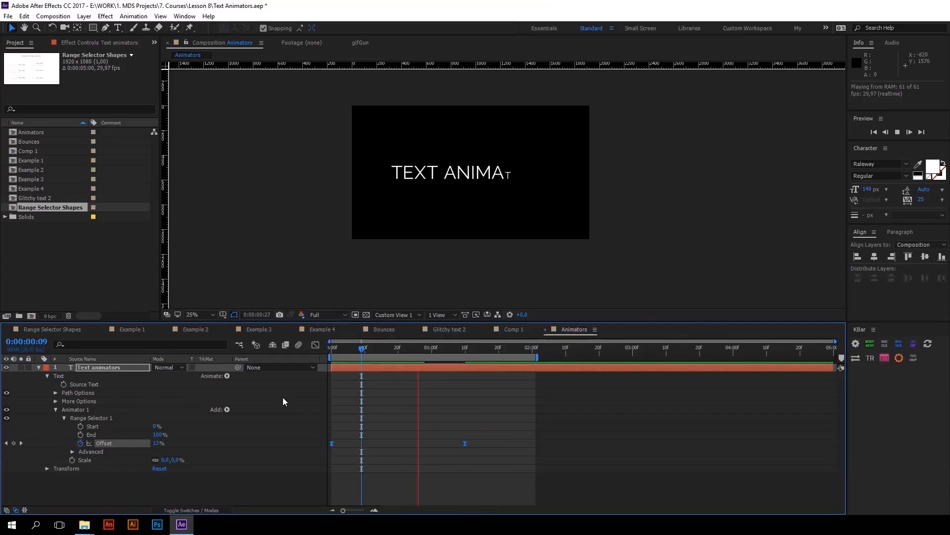
{"action": "key", "text": "space"}
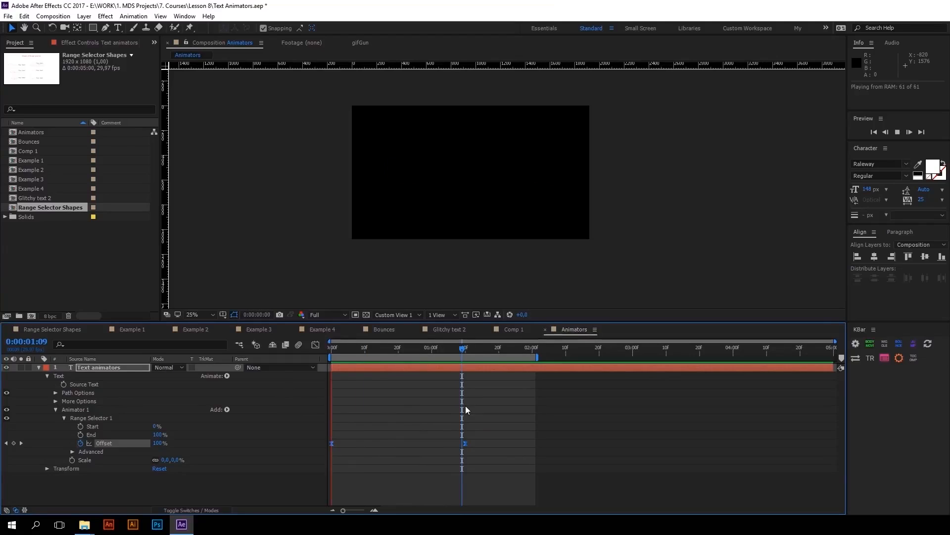
{"action": "key", "text": "ctrl+z"}
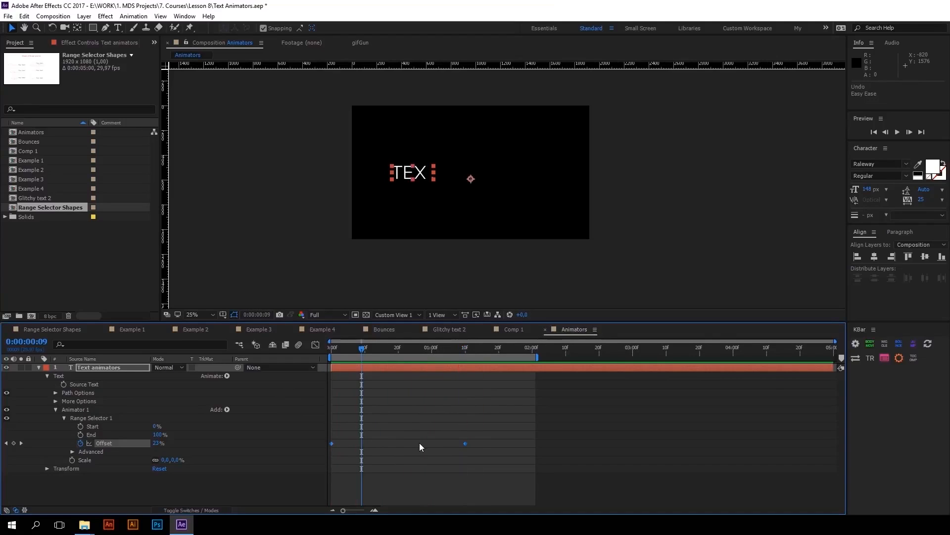
Expand Range Selector 1's Advanced options and examine the Smoothness, Ease High and Ease Low properties
{"action": "left_click", "coordinate": [72, 452]}
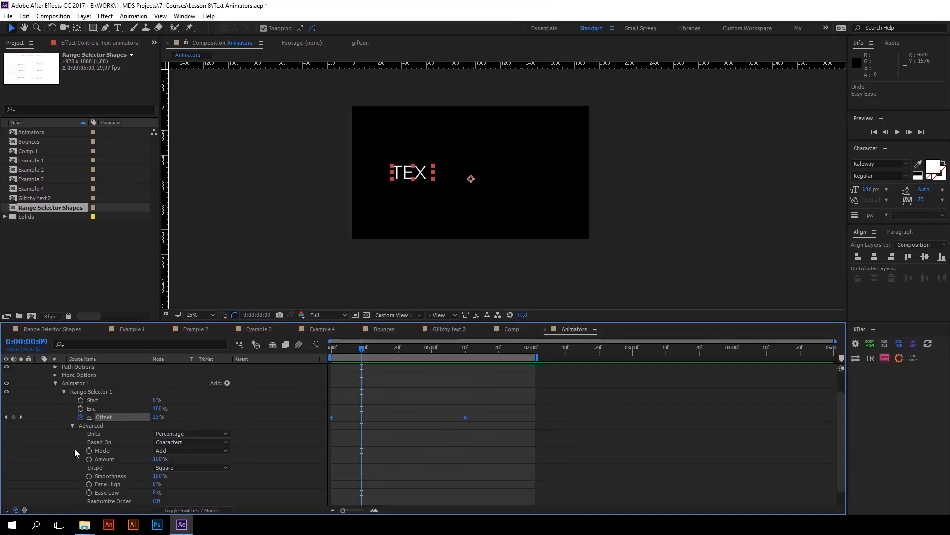
{"action": "left_click", "coordinate": [107, 485]}
{"action": "left_click", "coordinate": [112, 493]}
{"action": "left_click", "coordinate": [108, 477]}
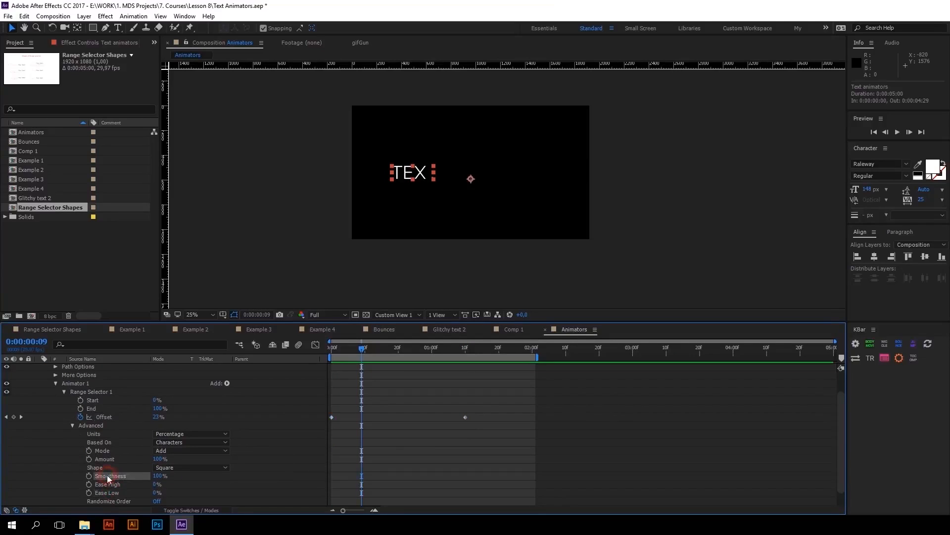
{"action": "left_click", "coordinate": [108, 485]}
{"action": "left_click", "coordinate": [106, 493]}
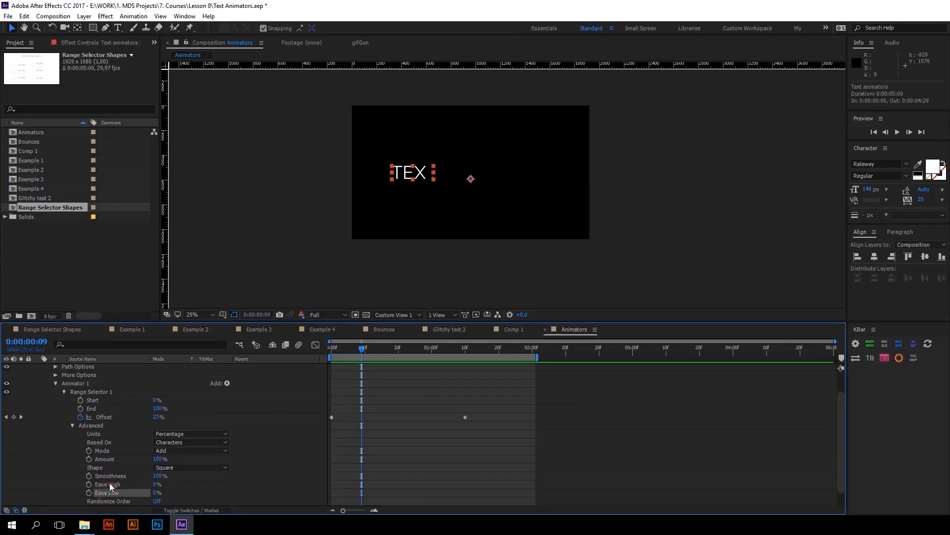
{"action": "left_click", "coordinate": [110, 476]}
Try Range Selector 1 with Smoothness at 0%, preview the animation and restore Smoothness to 100%
{"action": "left_click", "coordinate": [157, 475]}
{"action": "type", "text": "0"}
{"action": "key", "text": "Return"}
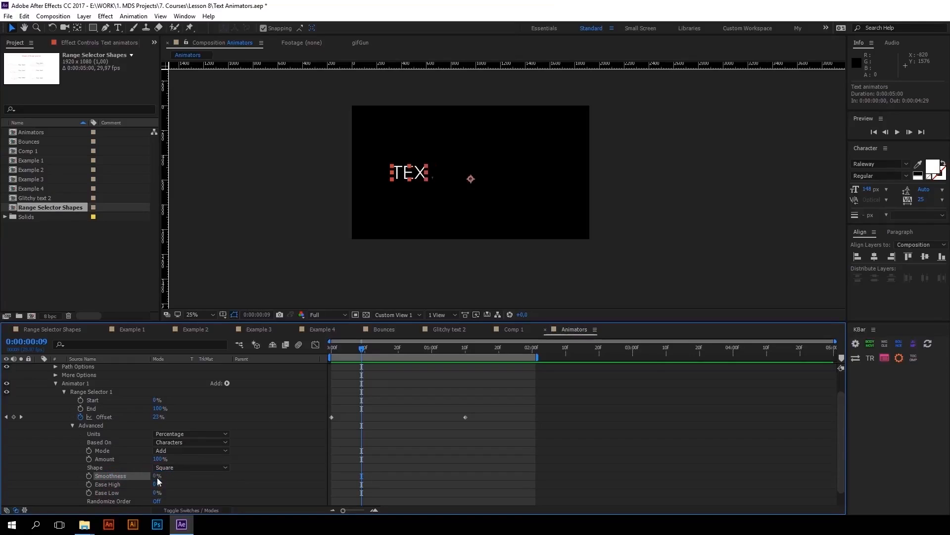
{"action": "key", "text": "space"}
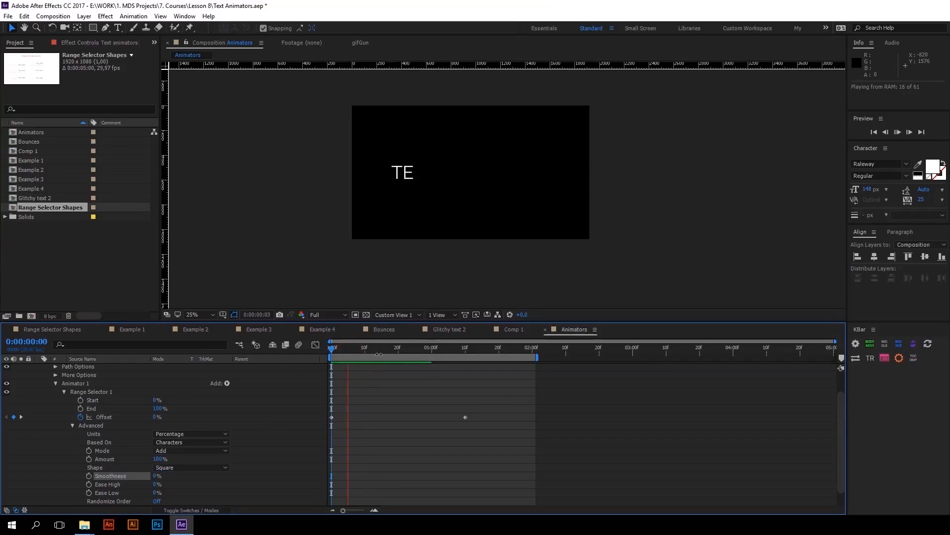
{"action": "left_click", "coordinate": [452, 349]}
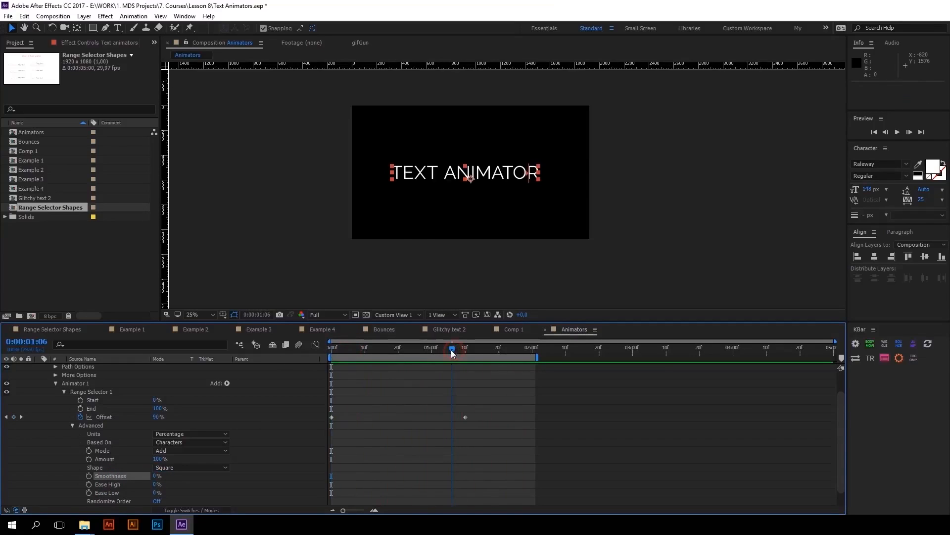
{"action": "left_click", "coordinate": [155, 476]}
{"action": "type", "text": "100"}
{"action": "key", "text": "Return"}
Set Range Selector 1's Ease High to 100%
{"action": "left_click", "coordinate": [110, 483]}
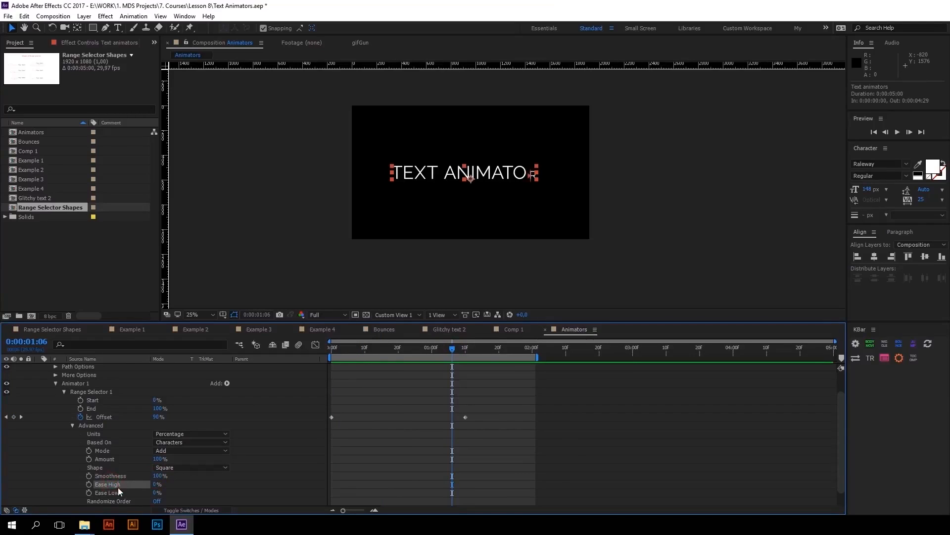
{"action": "left_click", "coordinate": [117, 492]}
{"action": "left_click", "coordinate": [155, 485]}
{"action": "key", "text": "Return"}
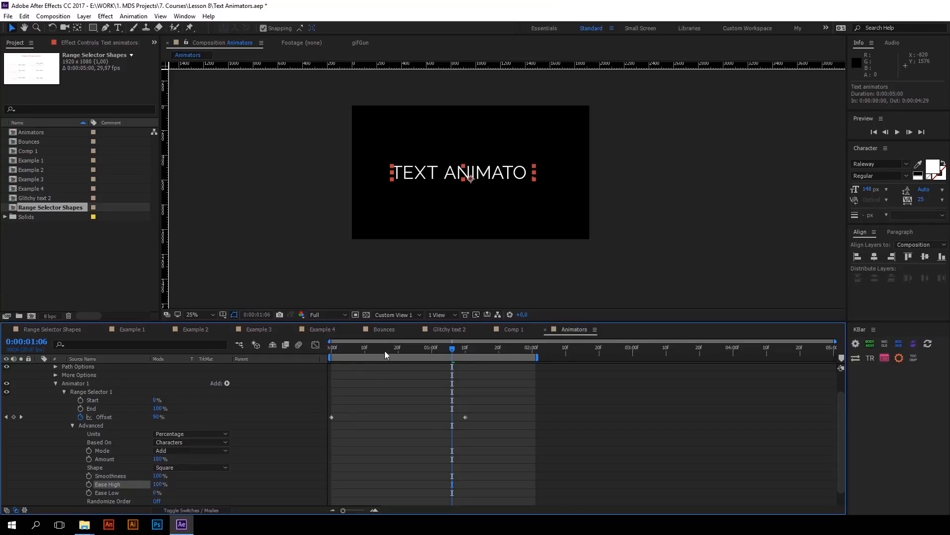
Move the last Offset keyframe to about the two-second mark and preview the slower animation
{"action": "left_click_drag", "start_coordinate": [384, 348], "coordinate": [534, 428]}
{"action": "left_click_drag", "start_coordinate": [422, 347], "coordinate": [250, 358]}
{"action": "key", "text": "space"}
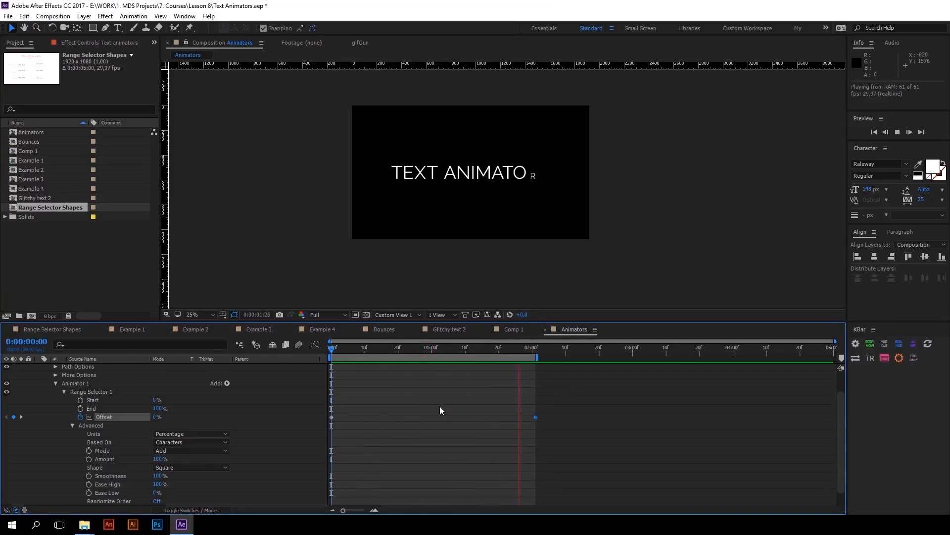
{"action": "key", "text": "space"}
Set Range Selector 1's Ease Low to 100% and Ease High to 0%, and preview the animation
{"action": "left_click", "coordinate": [119, 493]}
{"action": "left_click", "coordinate": [154, 493]}
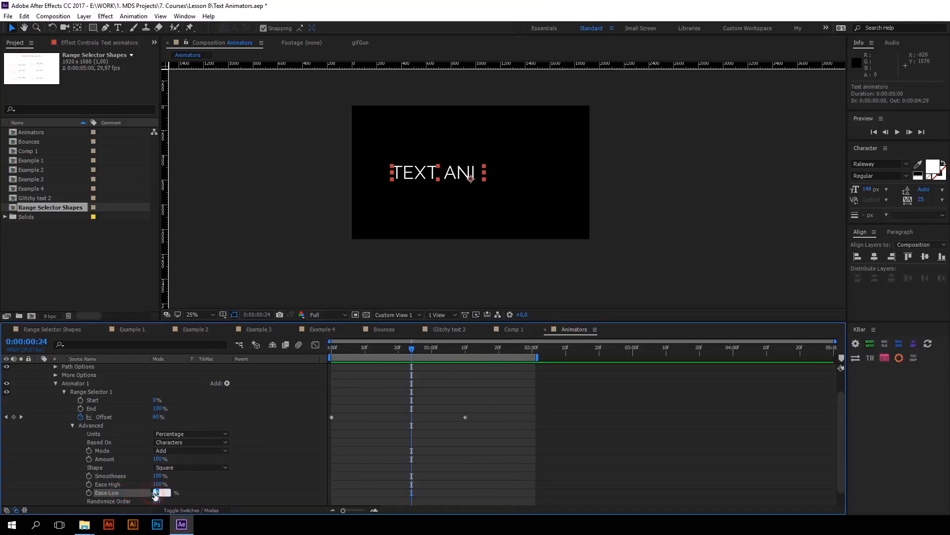
{"action": "type", "text": "100"}
{"action": "left_click", "coordinate": [157, 484]}
{"action": "type", "text": "0"}
{"action": "key", "text": "Return"}
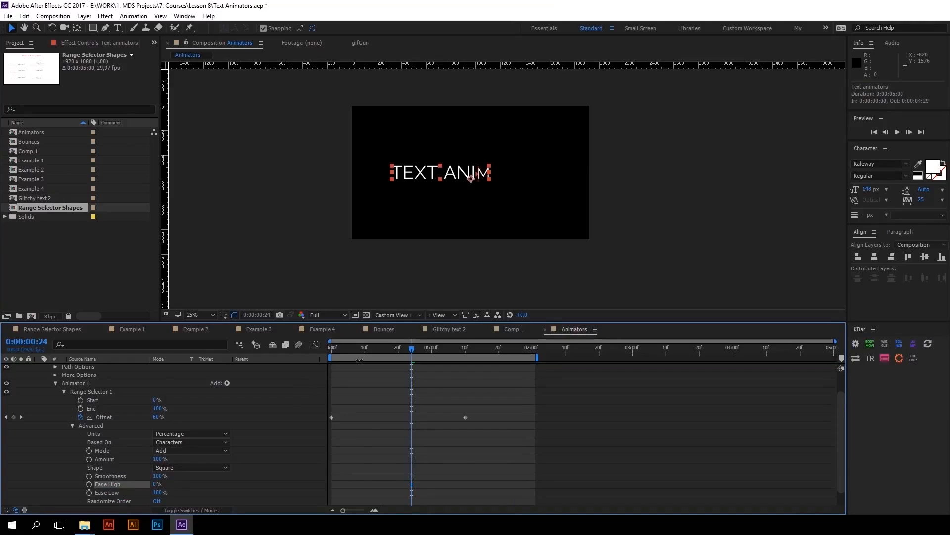
{"action": "key", "text": "space"}
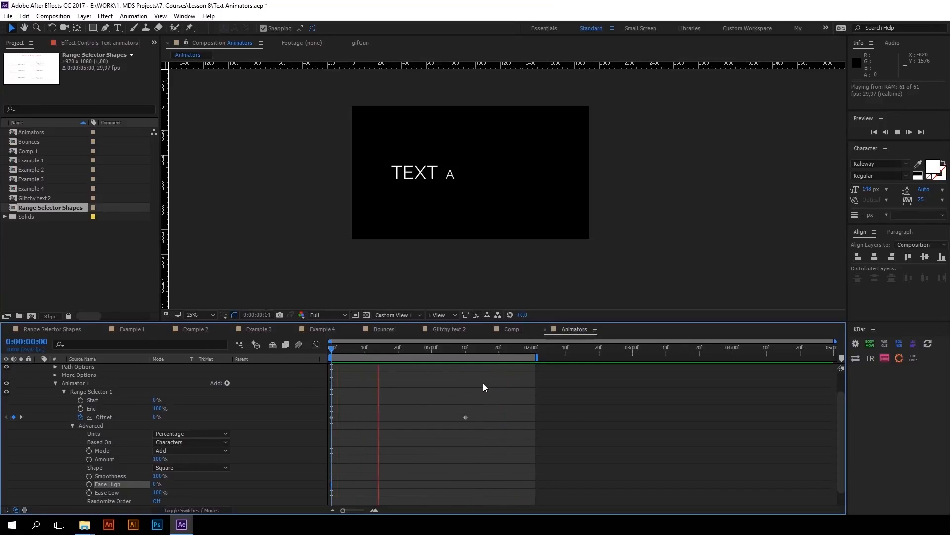
{"action": "key", "text": "space"}
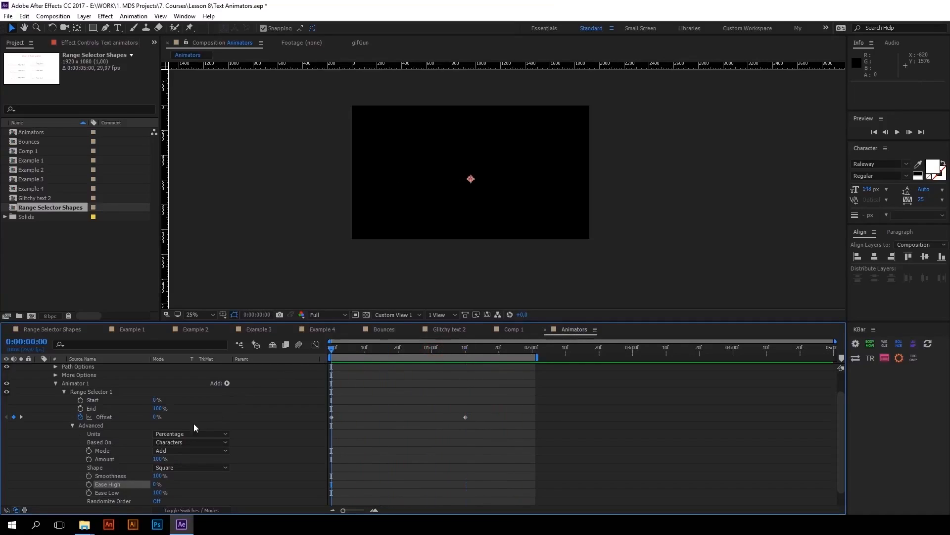
Set Range Selector 1's Ease High to 20% and Ease Low to 80%, and preview the animation
{"action": "left_click_drag", "start_coordinate": [156, 485], "coordinate": [159, 486]}
{"action": "left_click", "coordinate": [159, 486]}
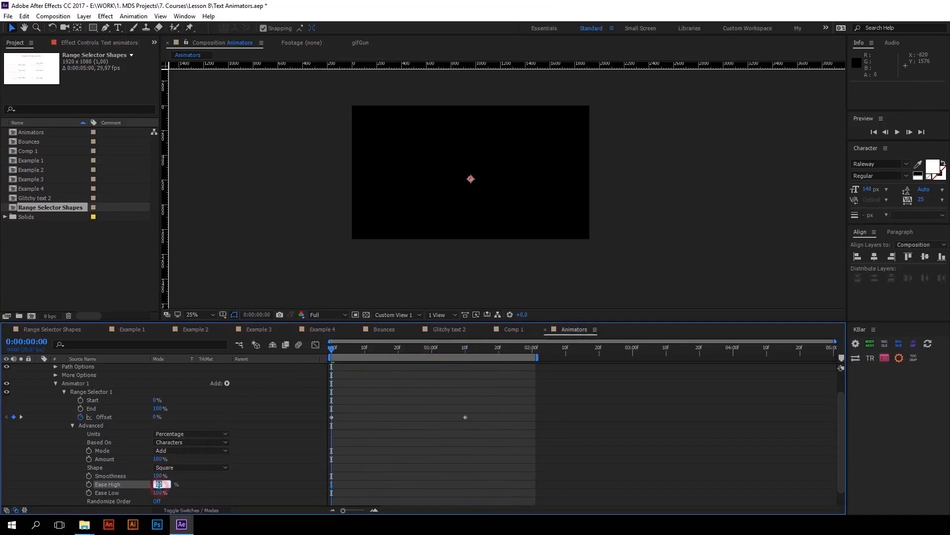
{"action": "left_click", "coordinate": [157, 493]}
{"action": "type", "text": "80"}
{"action": "key", "text": "Return"}
{"action": "key", "text": "space"}
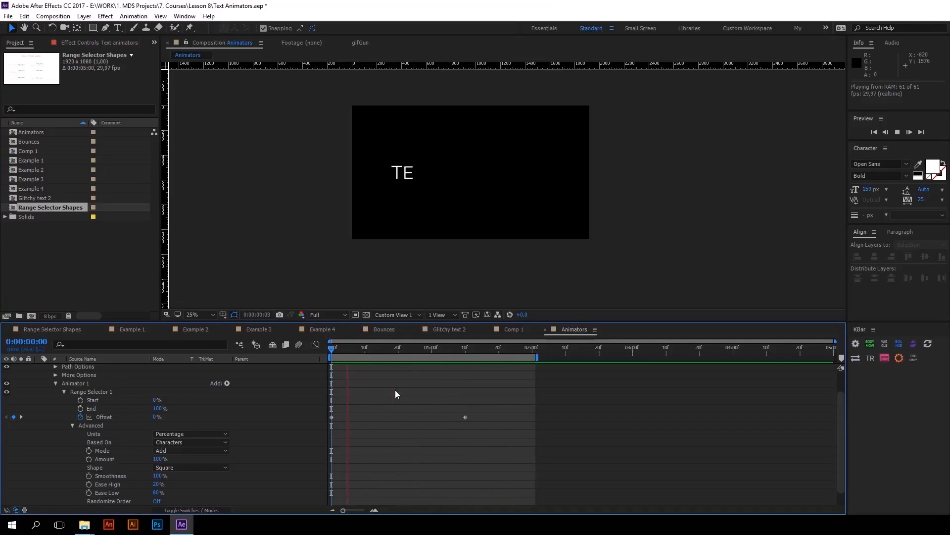
{"action": "key", "text": "space"}
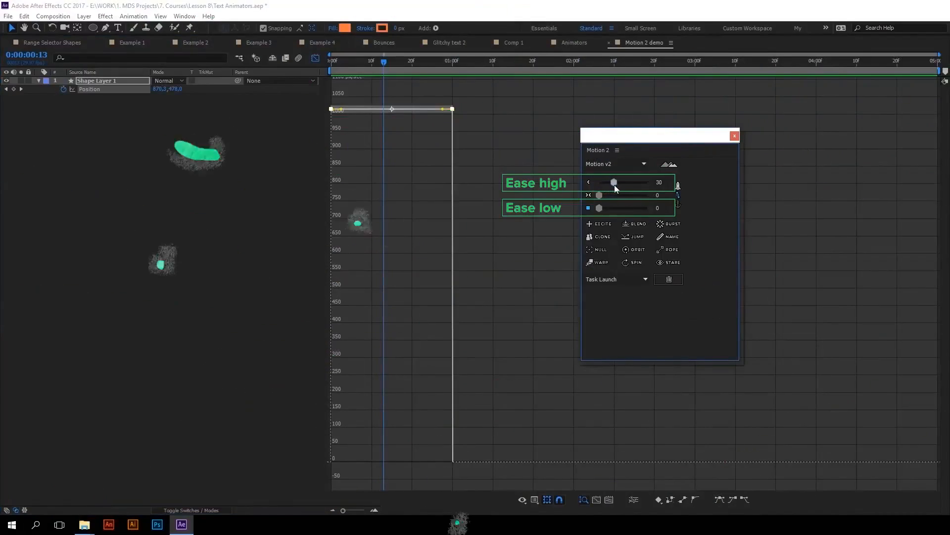
In the Motion 2 demo composition, raise both outer Motion 2 easing sliders to 100 for Shape Layer 1's Position keyframes
{"action": "mouse_move", "coordinate": [614, 186]}
{"action": "left_mouse_down"}
{"action": "mouse_move", "coordinate": [619, 210]}
{"action": "mouse_move", "coordinate": [649, 182]}
{"action": "left_mouse_up"}
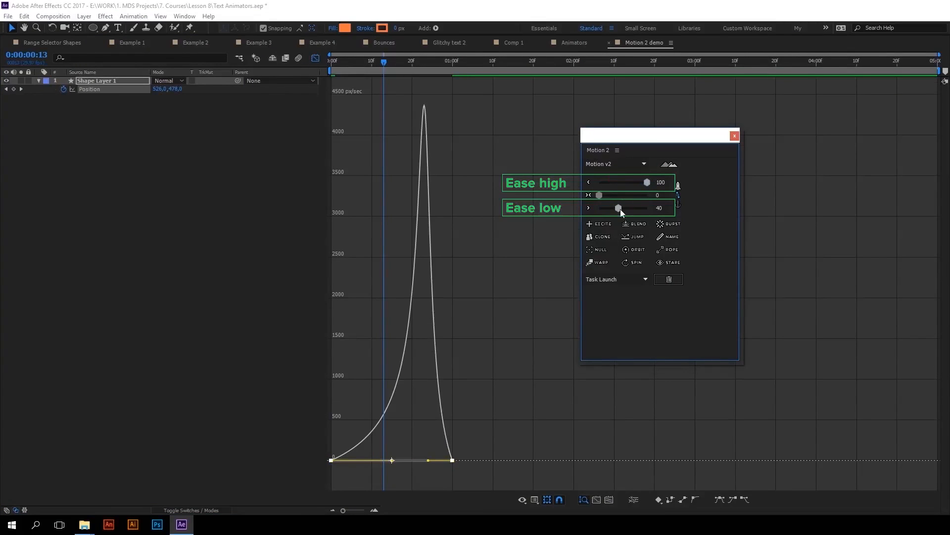
{"action": "left_click_drag", "start_coordinate": [643, 207], "coordinate": [652, 207]}
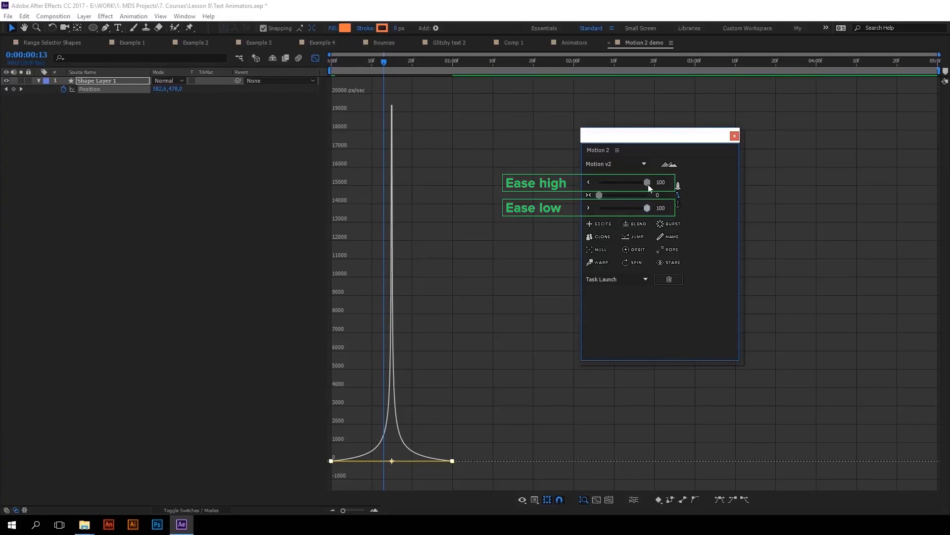
{"action": "left_click", "coordinate": [616, 181]}
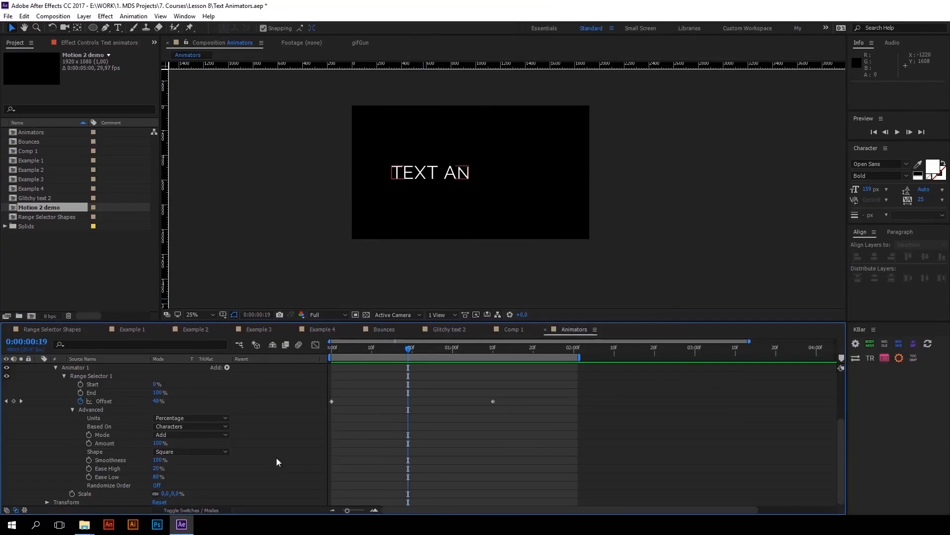
In the Animators composition, change Range Selector 1's Units to Index
{"action": "left_click", "coordinate": [99, 419]}
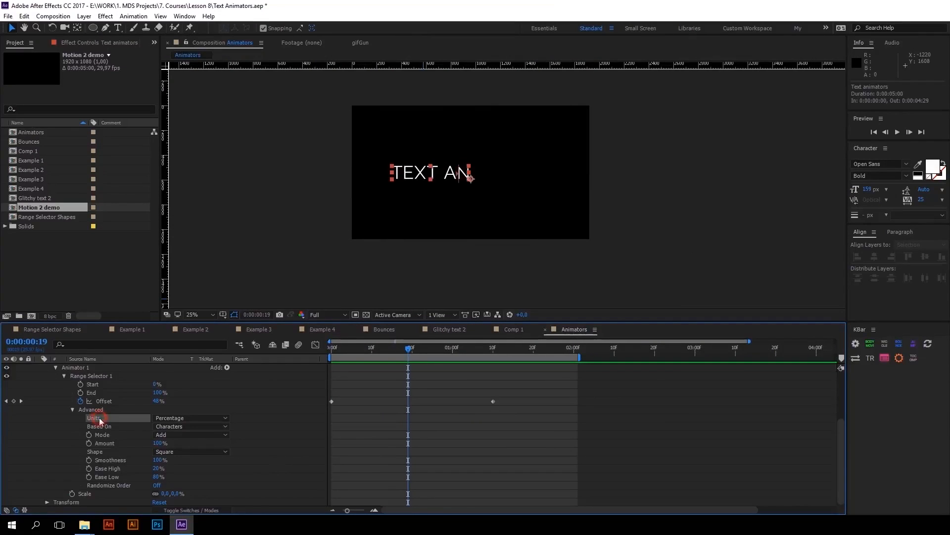
{"action": "left_click", "coordinate": [184, 419]}
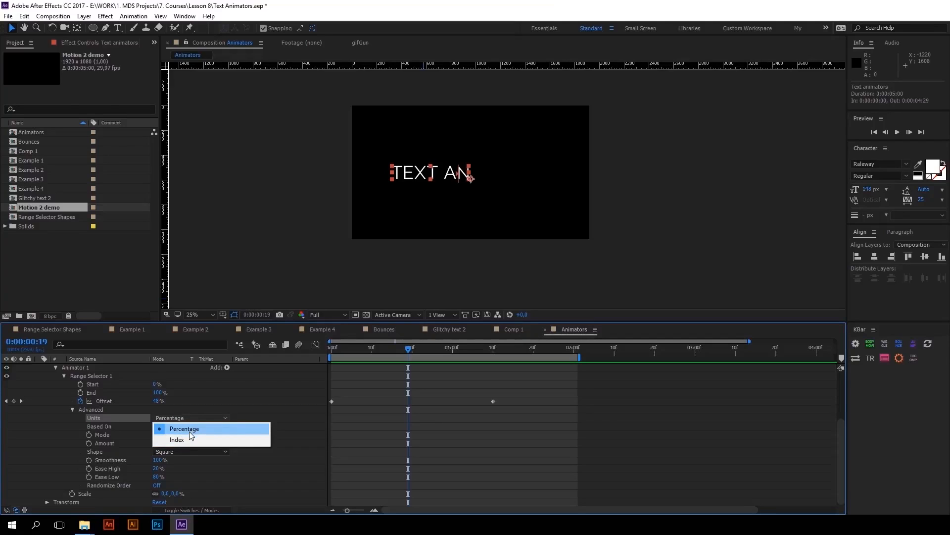
{"action": "left_click", "coordinate": [188, 440]}
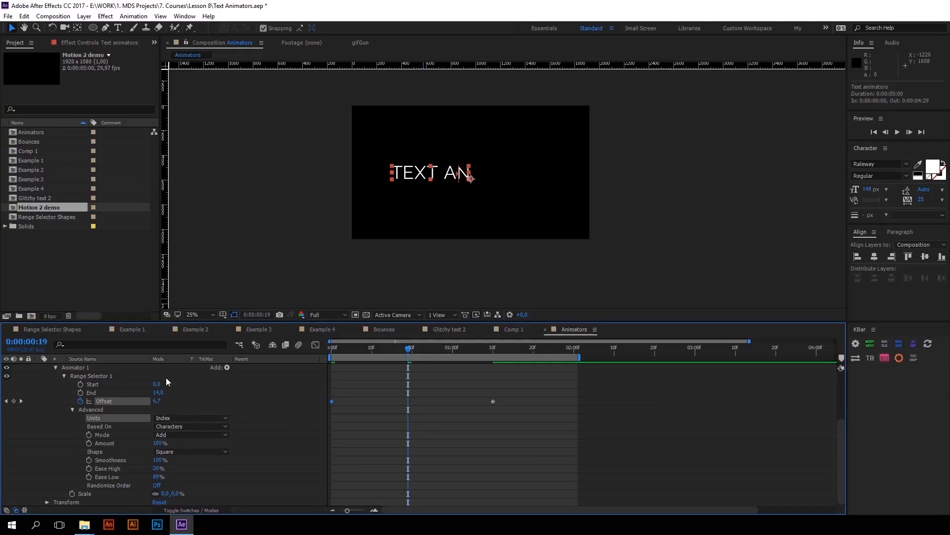
Switch Range Selector 1's Units back to Percentage
{"action": "left_click", "coordinate": [103, 426]}
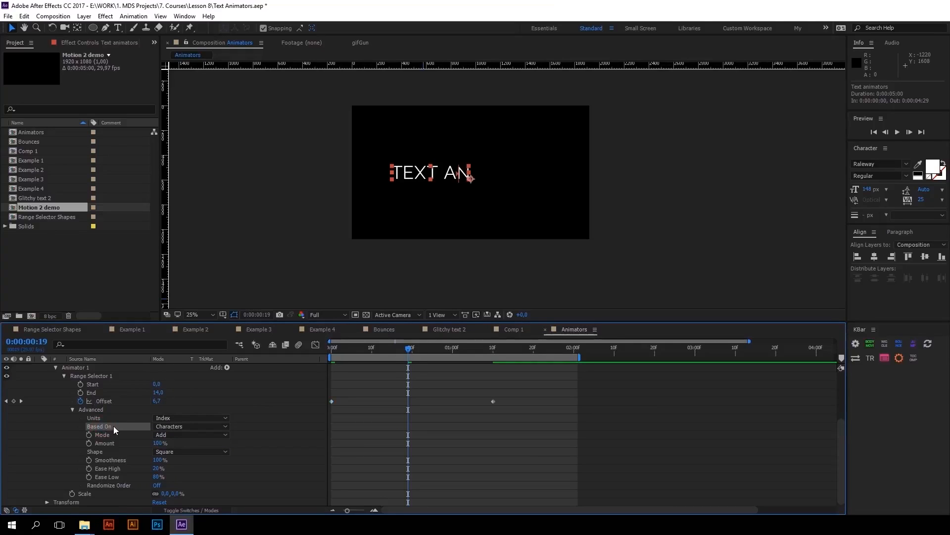
{"action": "left_click", "coordinate": [169, 418]}
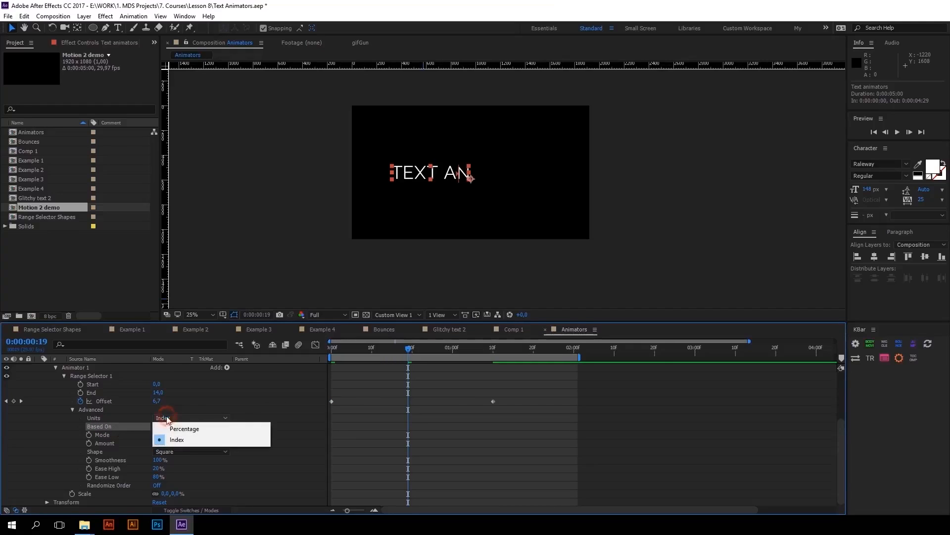
{"action": "left_click", "coordinate": [169, 429]}
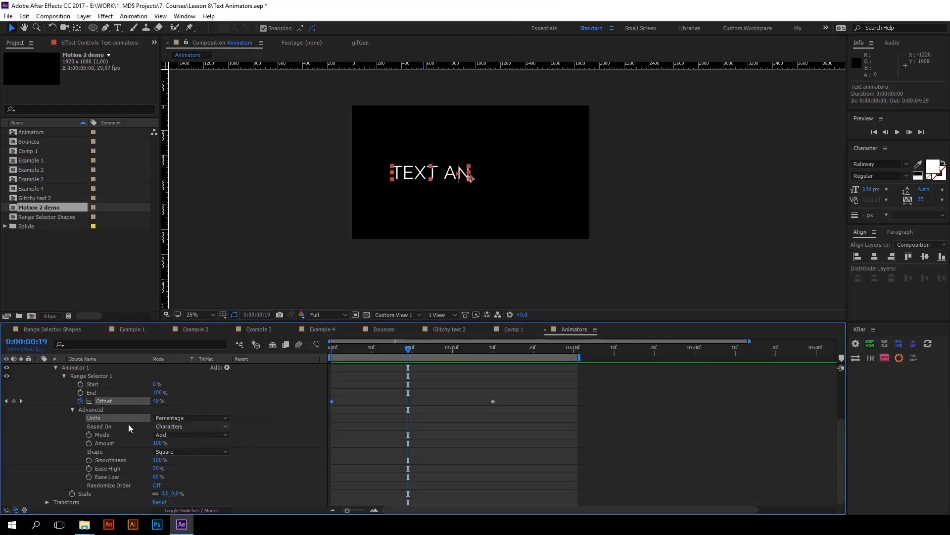
Set Range Selector 1's Based On option to Words and preview the word-by-word animation
{"action": "left_click", "coordinate": [111, 425]}
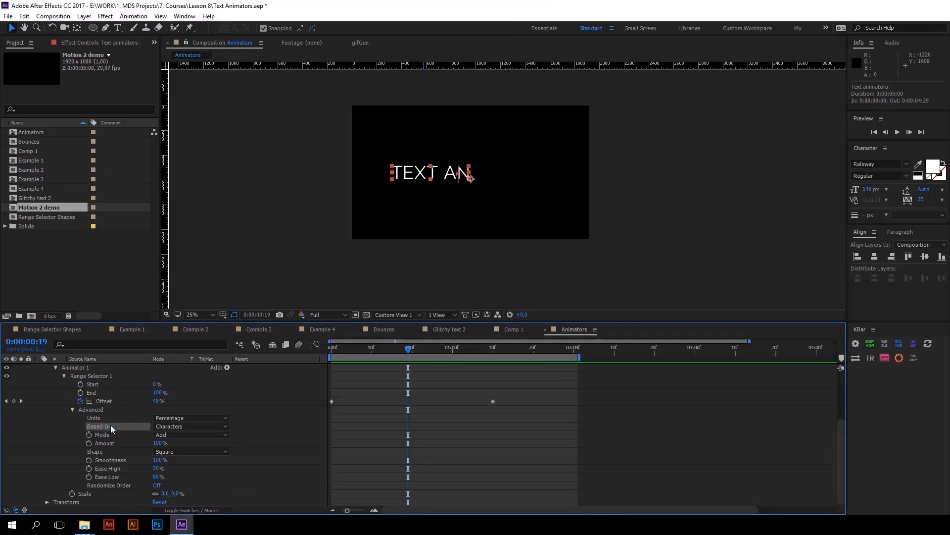
{"action": "left_click", "coordinate": [175, 427]}
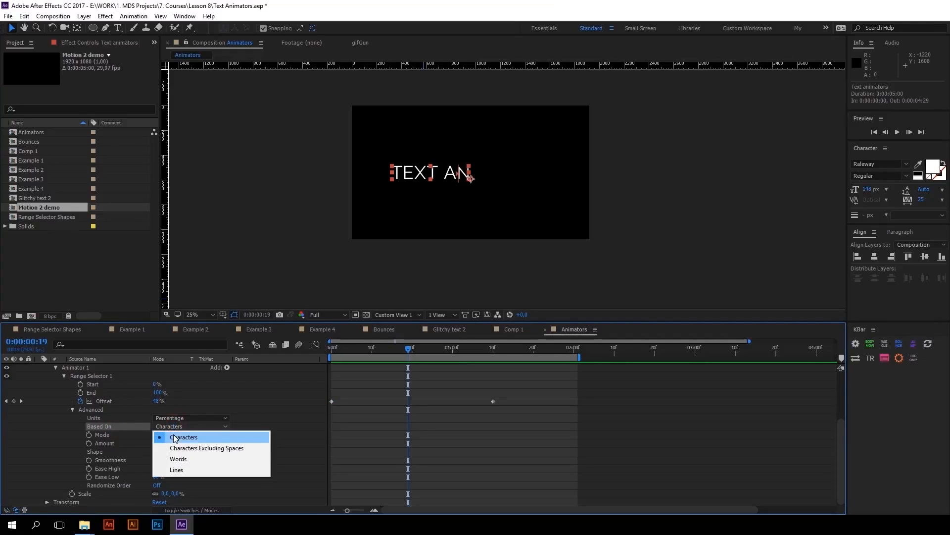
{"action": "left_click", "coordinate": [178, 459]}
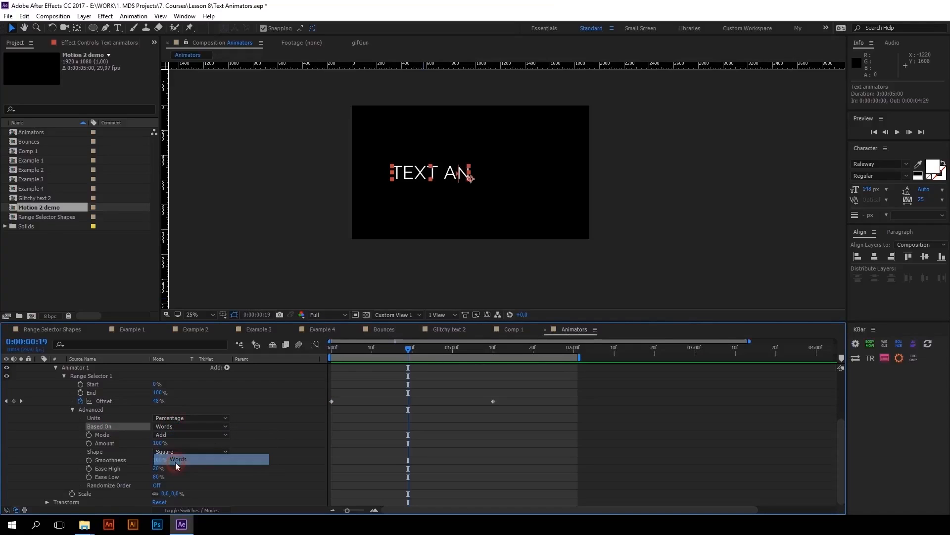
{"action": "left_click", "coordinate": [364, 355]}
{"action": "key", "text": "space"}
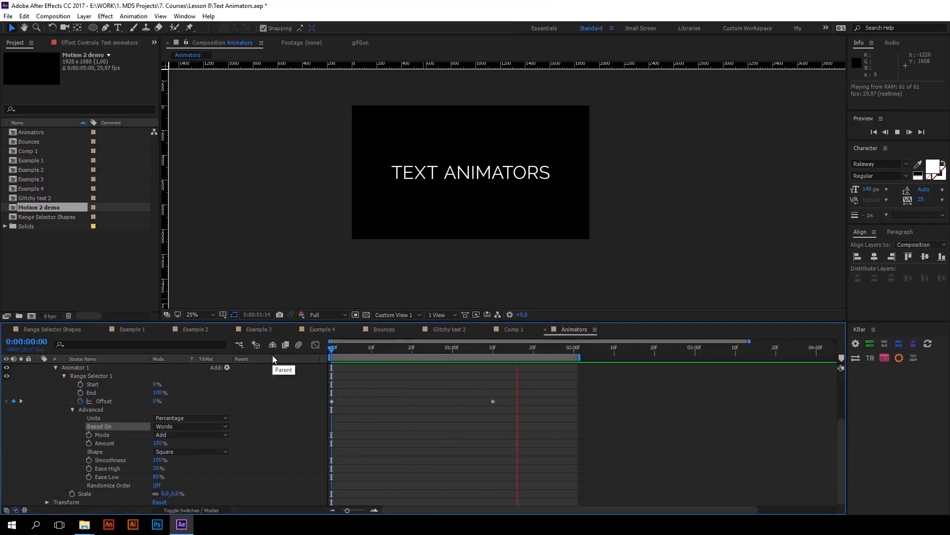
{"action": "left_click", "coordinate": [387, 349]}
{"action": "key", "text": "space"}
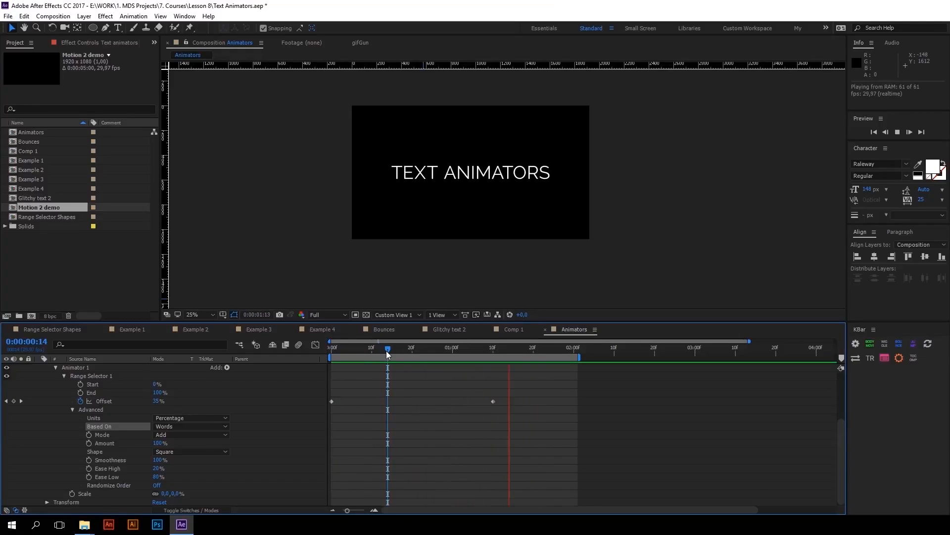
{"action": "left_click", "coordinate": [384, 349]}
{"action": "key", "text": "space"}
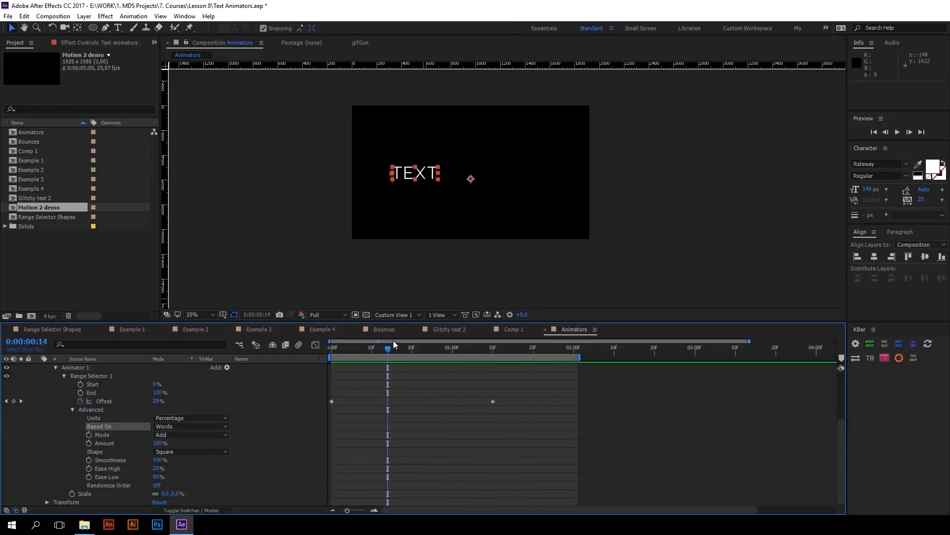
{"action": "key", "text": "space"}
{"action": "left_click", "coordinate": [435, 335]}
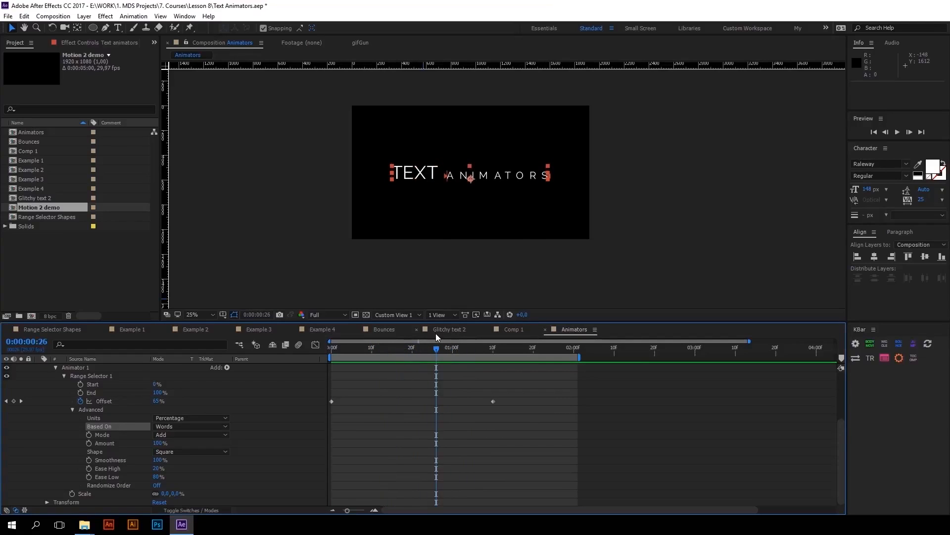
In the text layer's More Options, set Anchor Point Grouping to Word and preview the animation from the start
{"action": "scroll", "coordinate": [156, 406], "scroll_direction": "up", "scroll_amount": 3}
{"action": "left_click", "coordinate": [69, 401]}
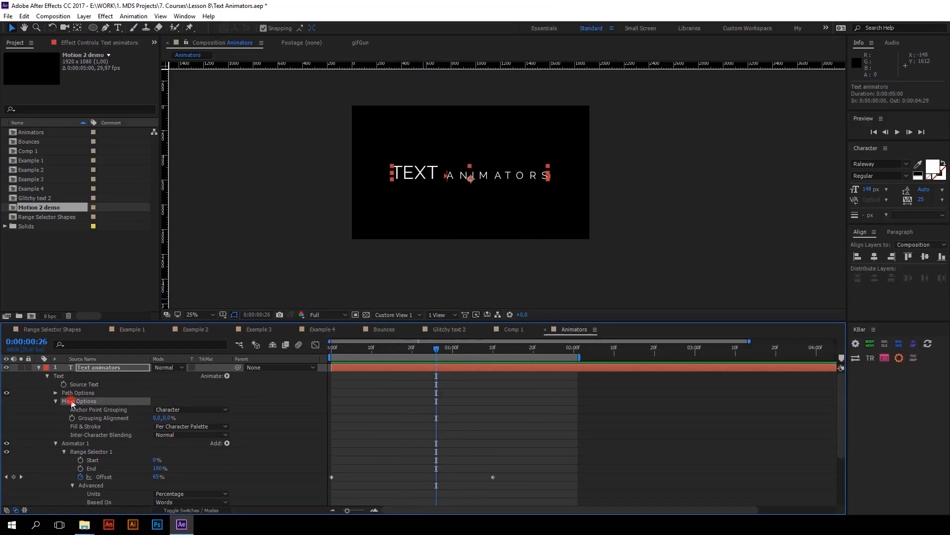
{"action": "left_click", "coordinate": [56, 401]}
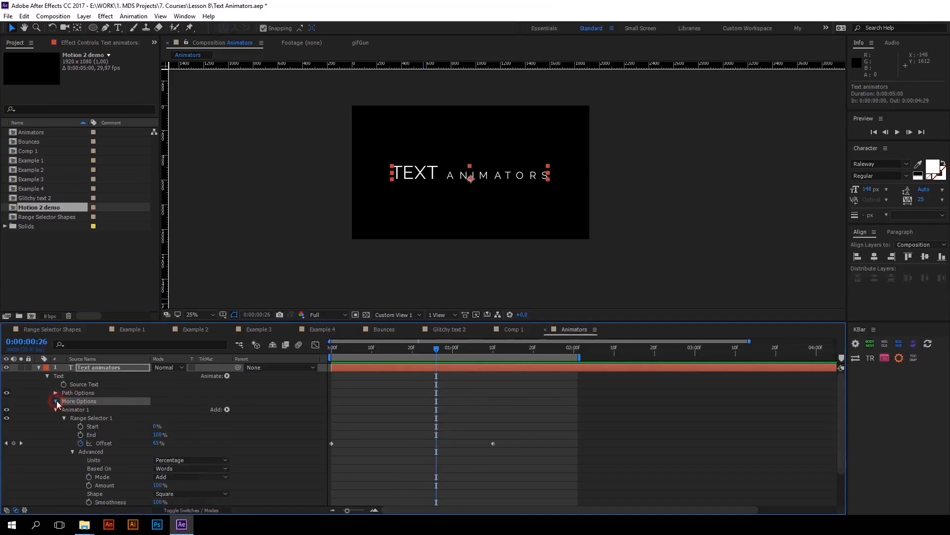
{"action": "left_click", "coordinate": [56, 402]}
{"action": "left_click", "coordinate": [99, 410]}
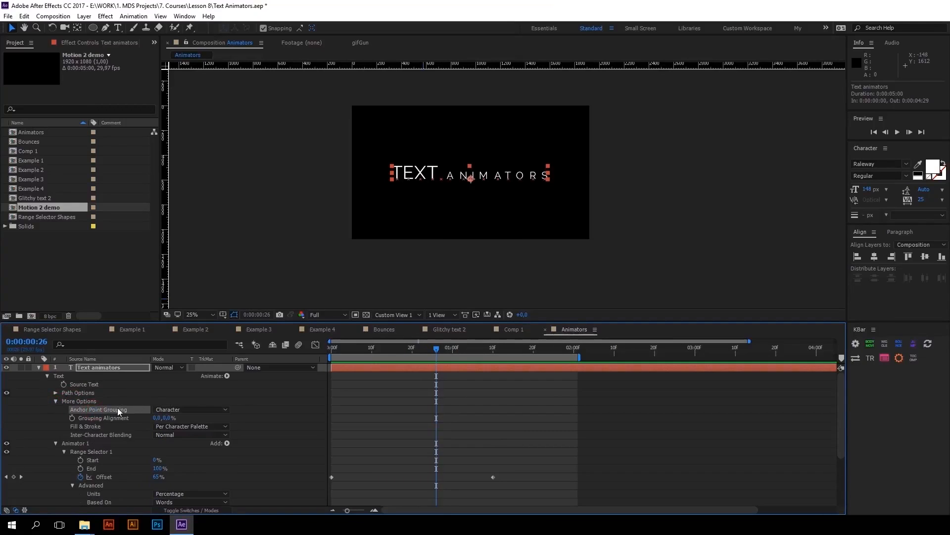
{"action": "left_click", "coordinate": [175, 409]}
{"action": "left_click", "coordinate": [180, 428]}
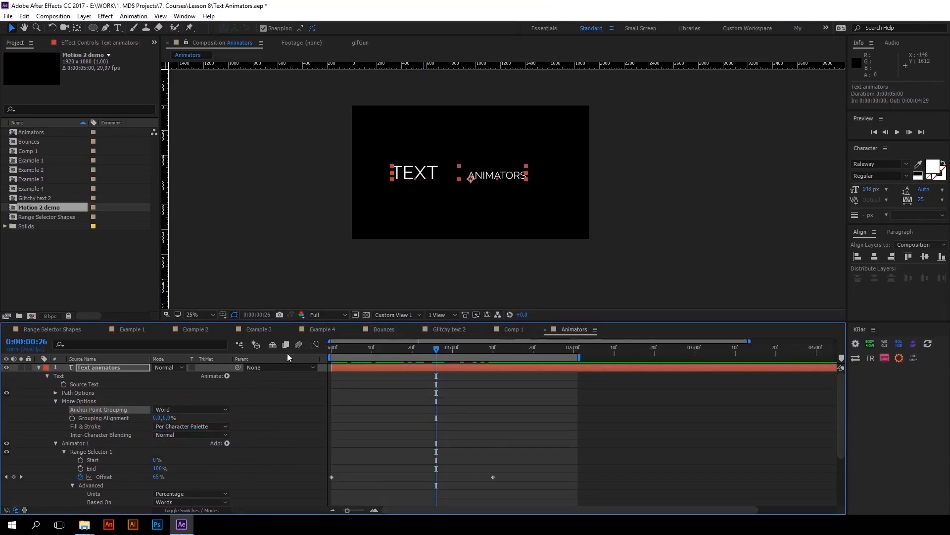
{"action": "key", "text": "Home"}
{"action": "key", "text": "space"}
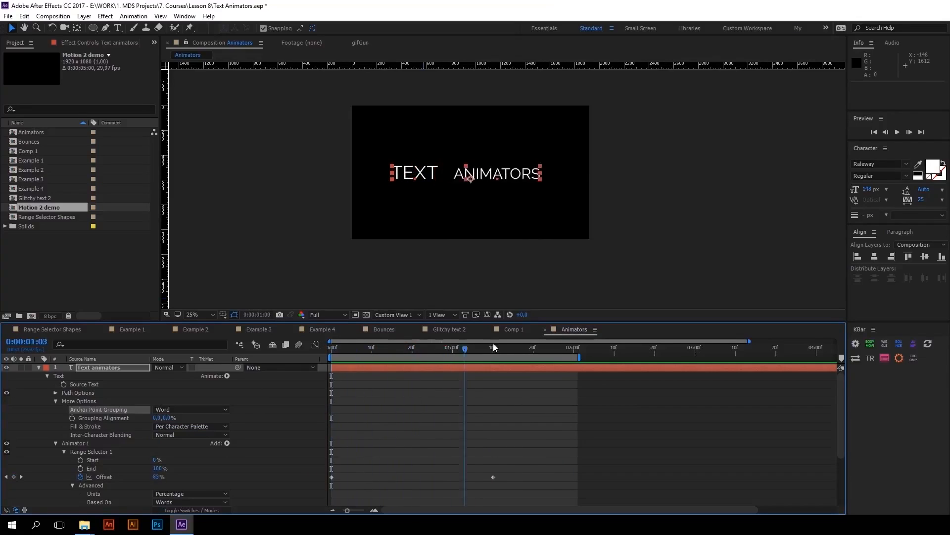
{"action": "key", "text": "space"}
{"action": "key", "text": "space"}
{"action": "key", "text": "space"}
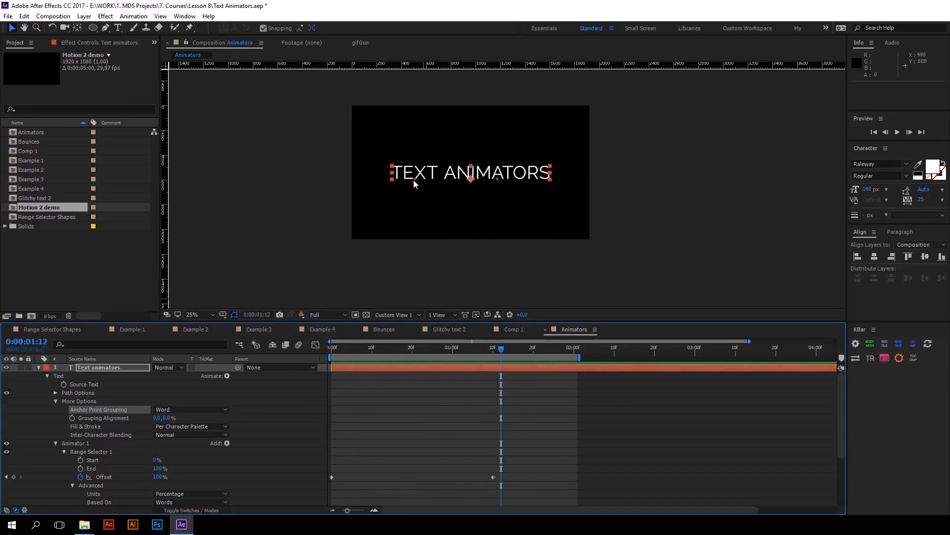
Try Subtract as Range Selector 1's Mode, checking it along the timeline, and return the Mode to Add
{"action": "left_click", "coordinate": [56, 403]}
{"action": "scroll", "coordinate": [83, 424], "scroll_direction": "down", "scroll_amount": 3}
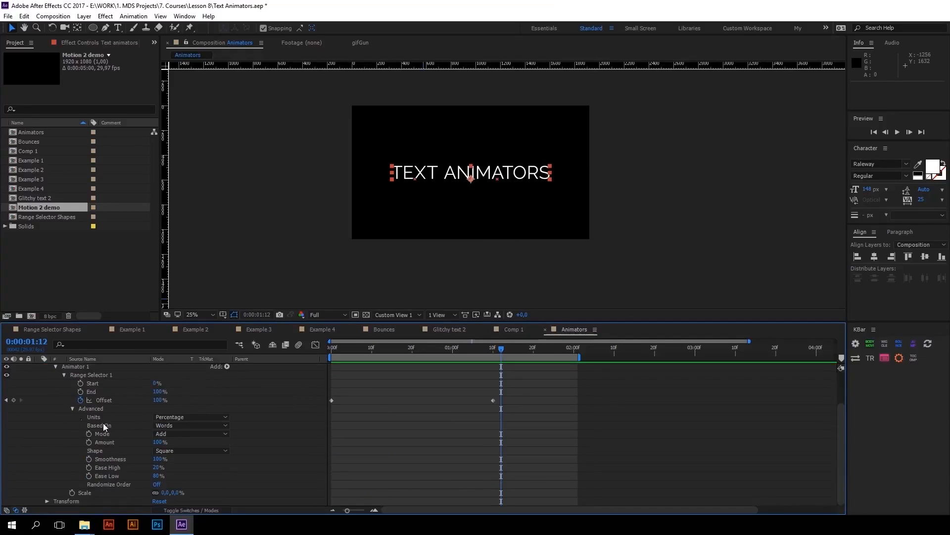
{"action": "left_click", "coordinate": [102, 410]}
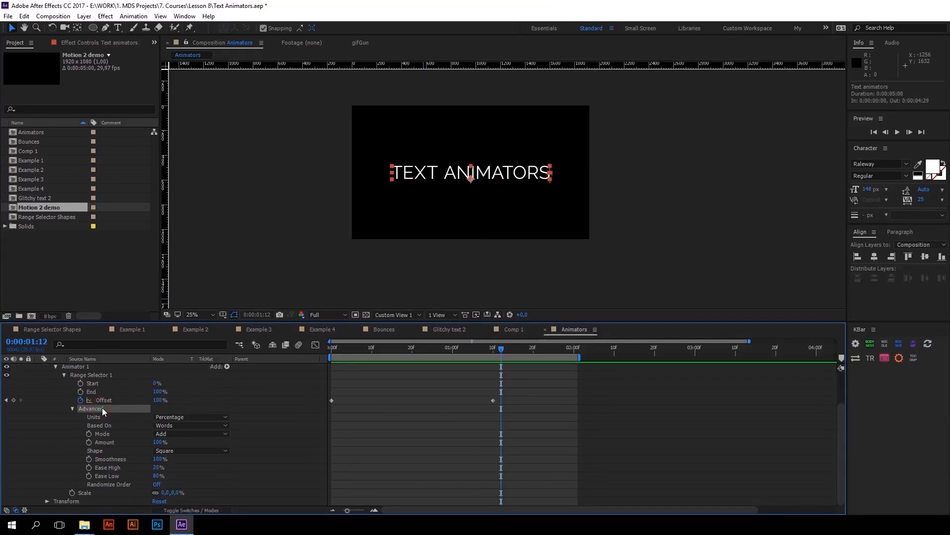
{"action": "left_click", "coordinate": [107, 435]}
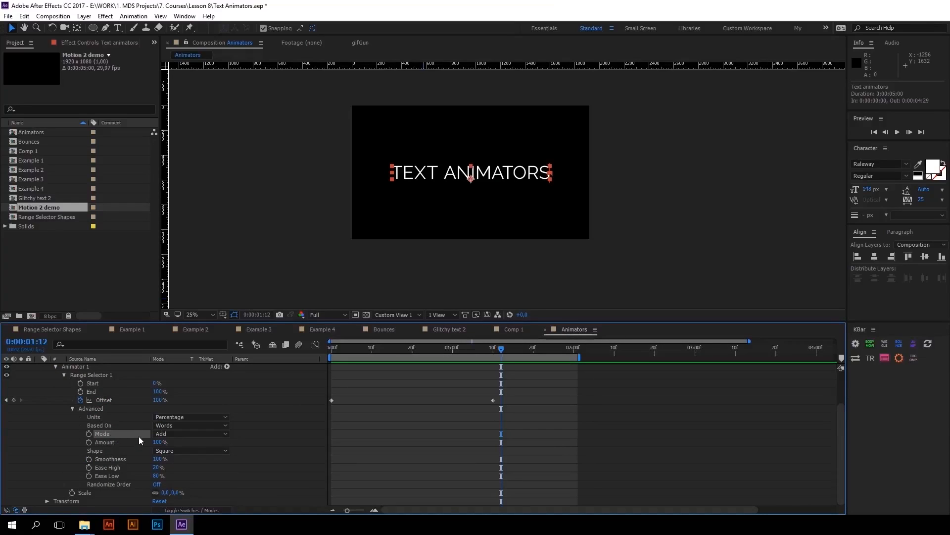
{"action": "left_click", "coordinate": [176, 434]}
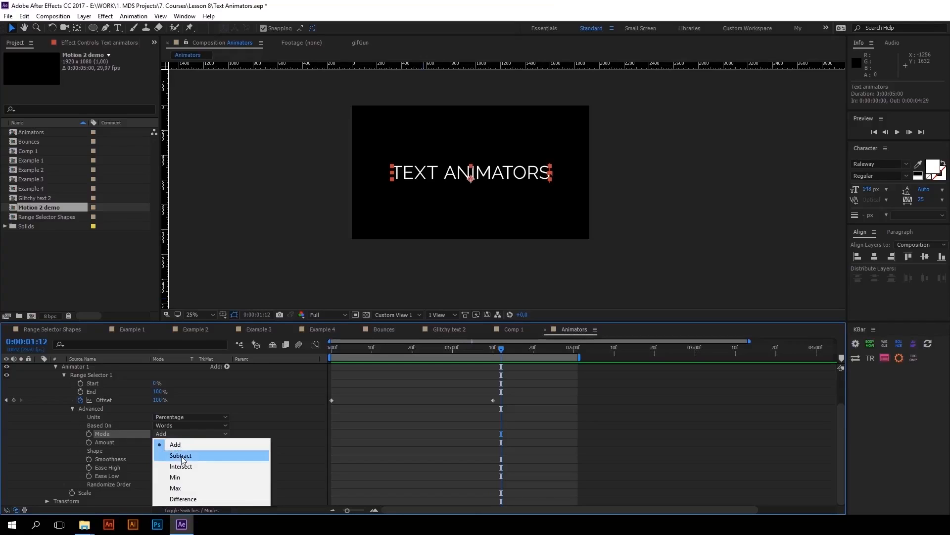
{"action": "left_click", "coordinate": [181, 455]}
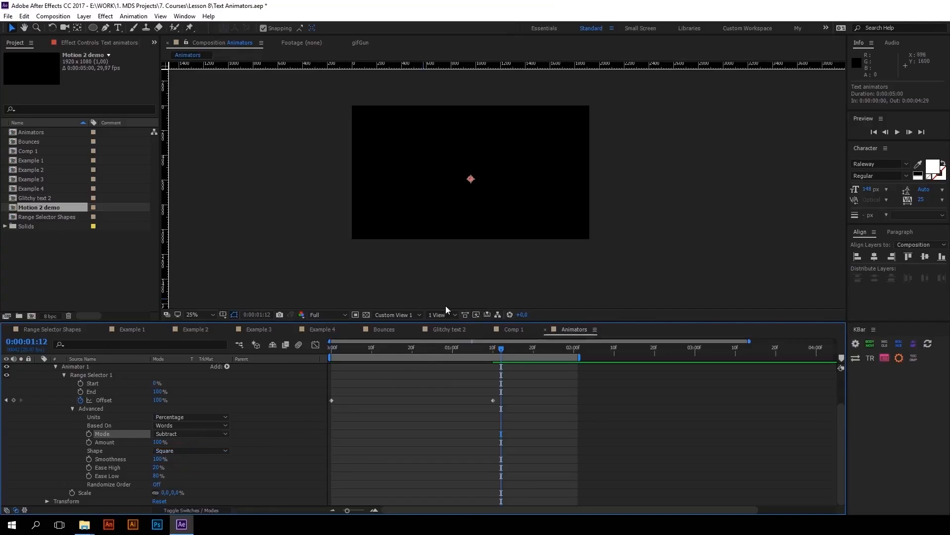
{"action": "left_click_drag", "start_coordinate": [423, 345], "coordinate": [510, 301]}
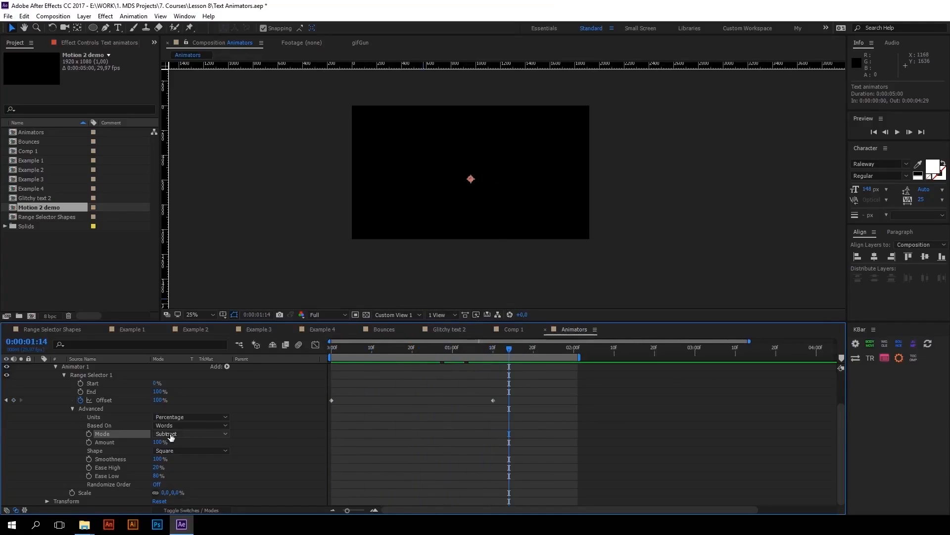
{"action": "left_click", "coordinate": [204, 435]}
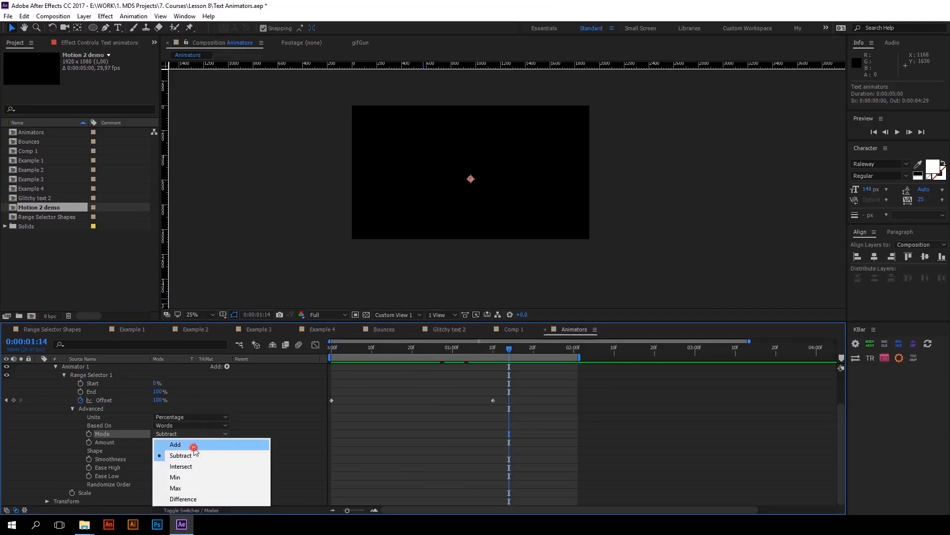
{"action": "left_click", "coordinate": [193, 447]}
Collapse Animator 1 and duplicate it on the text layer
{"action": "left_click", "coordinate": [56, 366]}
{"action": "left_click", "coordinate": [74, 409]}
{"action": "key", "text": "ctrl+d"}
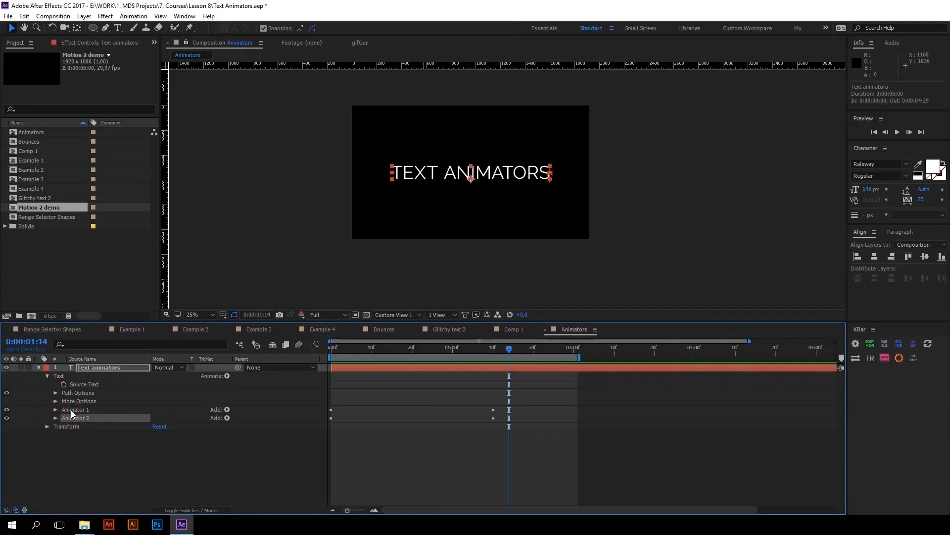
In Animator 2's Range Selector 1 advanced options, set the Mode to Subtract
{"action": "left_click", "coordinate": [55, 417]}
{"action": "left_click", "coordinate": [73, 427]}
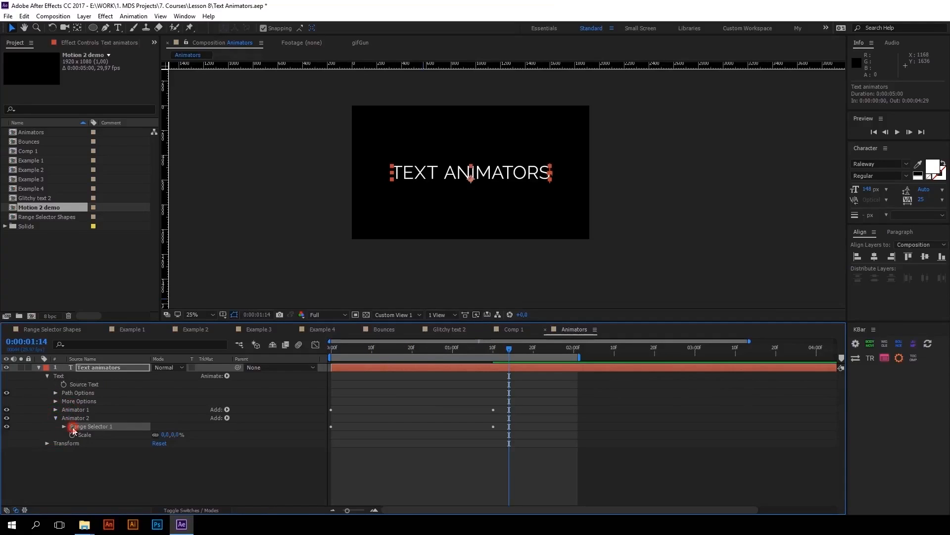
{"action": "left_click", "coordinate": [64, 427]}
{"action": "left_click", "coordinate": [80, 461]}
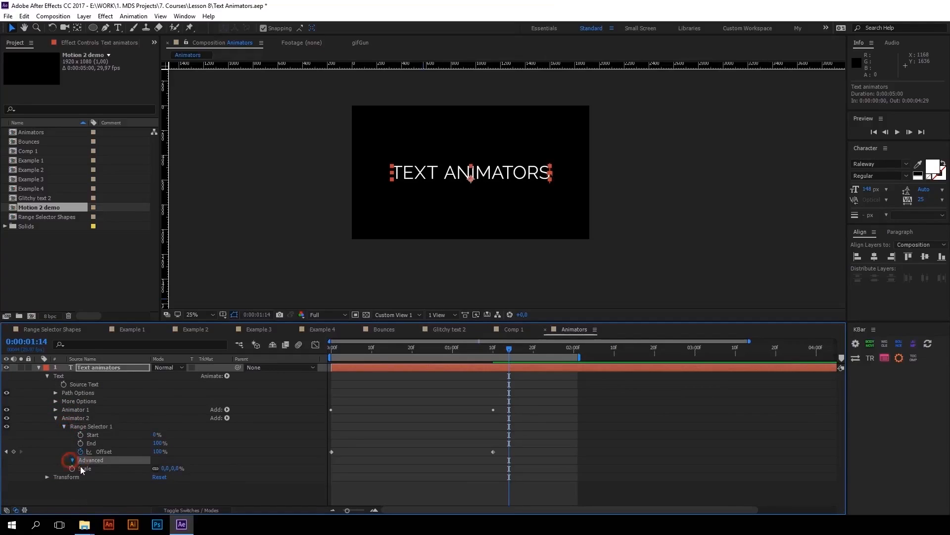
{"action": "scroll", "coordinate": [179, 458], "scroll_direction": "down", "scroll_amount": 2}
{"action": "scroll", "coordinate": [177, 460], "scroll_direction": "down", "scroll_amount": 1}
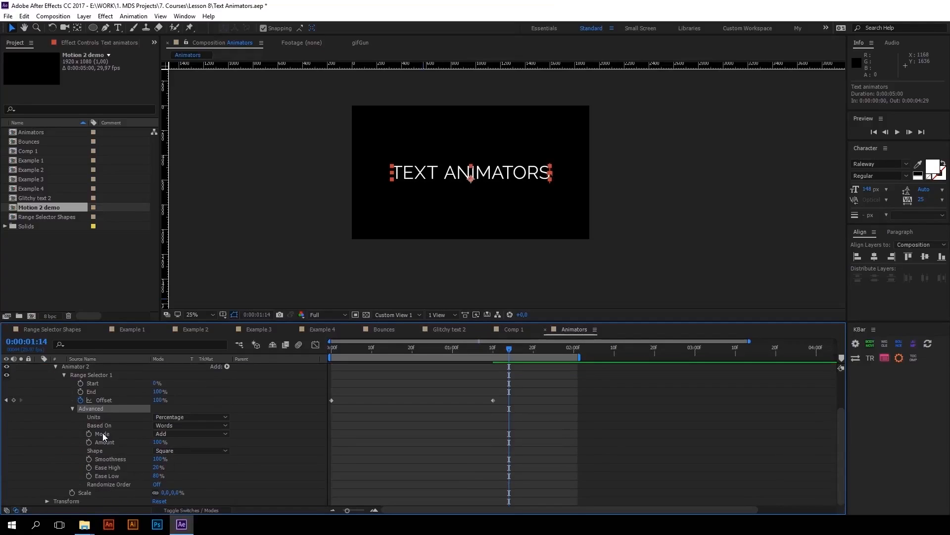
{"action": "left_click", "coordinate": [188, 434]}
{"action": "left_click", "coordinate": [180, 455]}
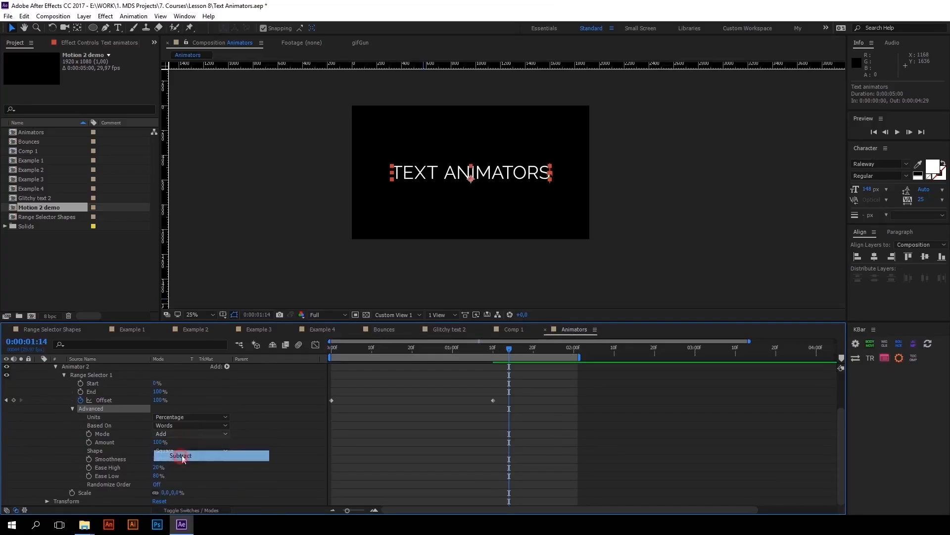
Shift Animator 2's Offset keyframes to start at Animator 1's last keyframe, extend the work area to 0:00:02:21, and preview
{"action": "scroll", "coordinate": [509, 397], "scroll_direction": "up", "scroll_amount": 3}
{"action": "left_click_drag", "start_coordinate": [513, 433], "coordinate": [494, 452]}
{"action": "left_click_drag", "start_coordinate": [579, 357], "coordinate": [664, 357]}
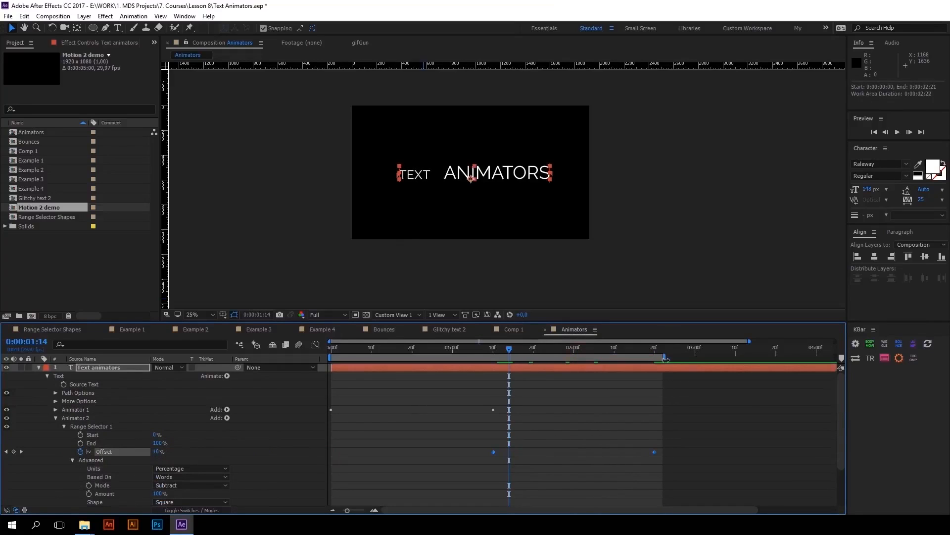
{"action": "key", "text": "space"}
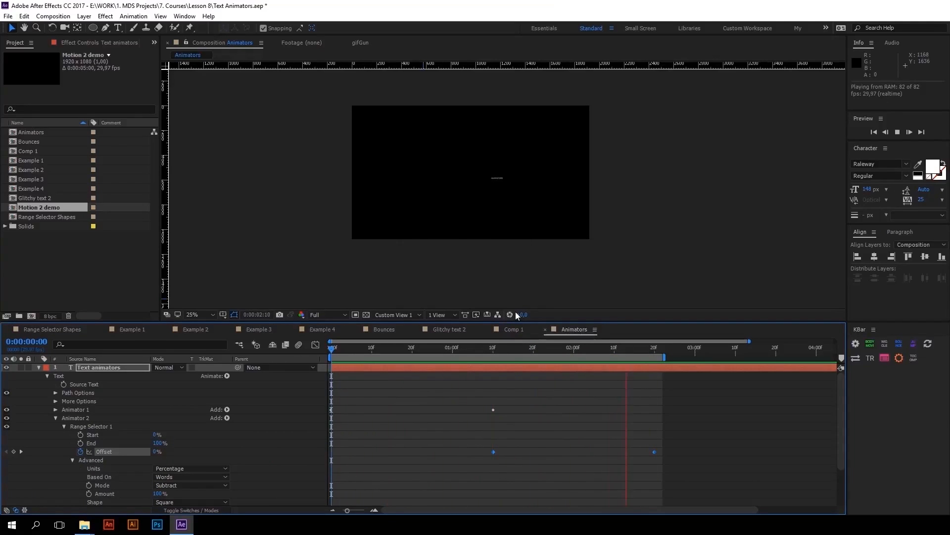
{"action": "key", "text": "space"}
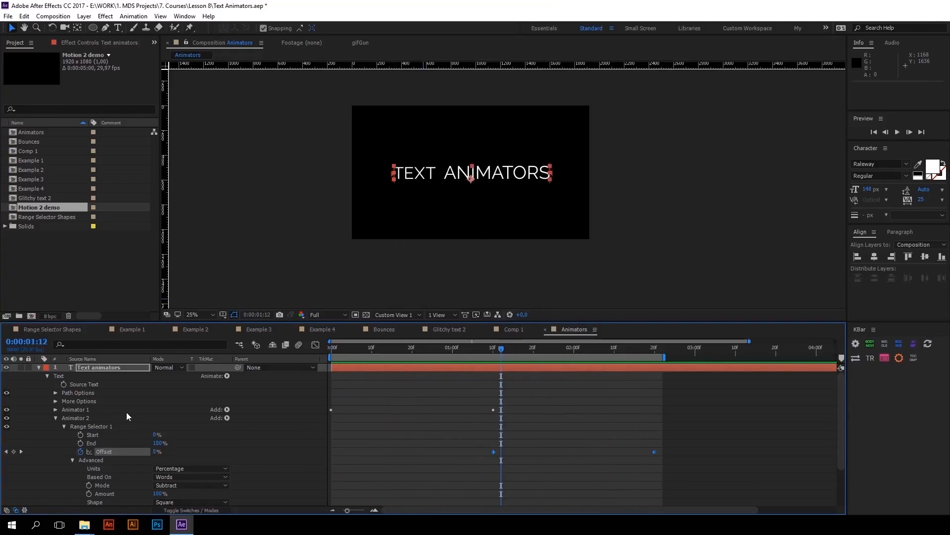
Locate the Shape setting in Animator 2's Range Selector 1 advanced options
{"action": "scroll", "coordinate": [117, 433], "scroll_direction": "down", "scroll_amount": 3}
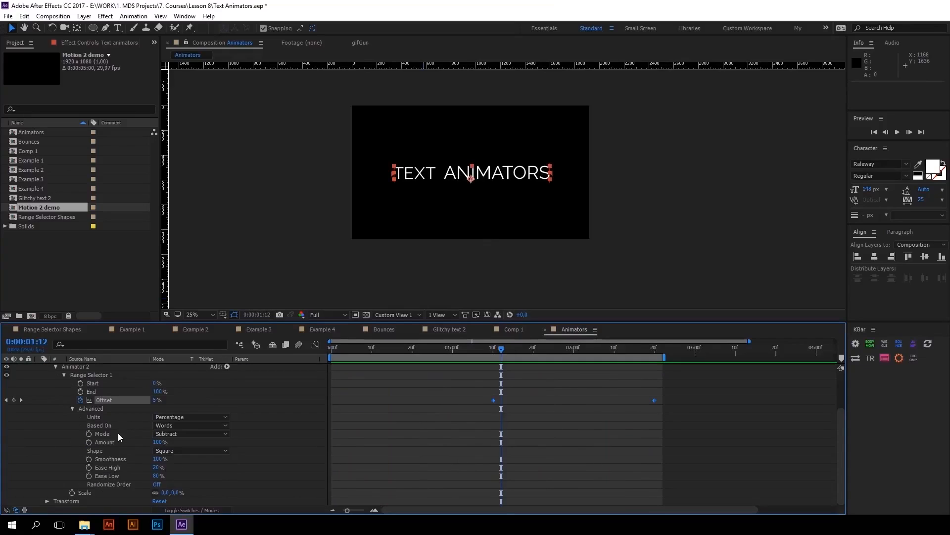
{"action": "left_click", "coordinate": [100, 450]}
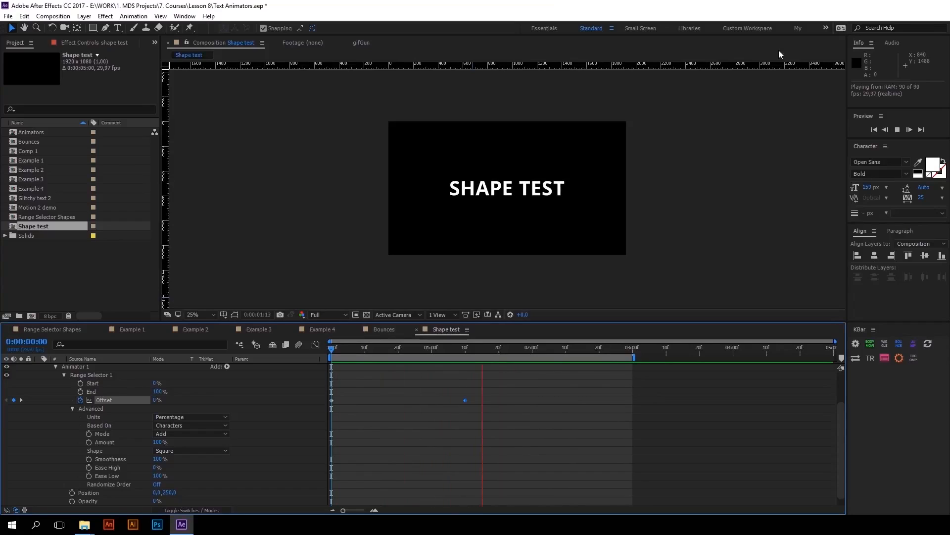
In the Shape test composition, move Range Selector 1's last Offset keyframe earlier to 0:00:00:21
{"action": "left_click", "coordinate": [458, 349]}
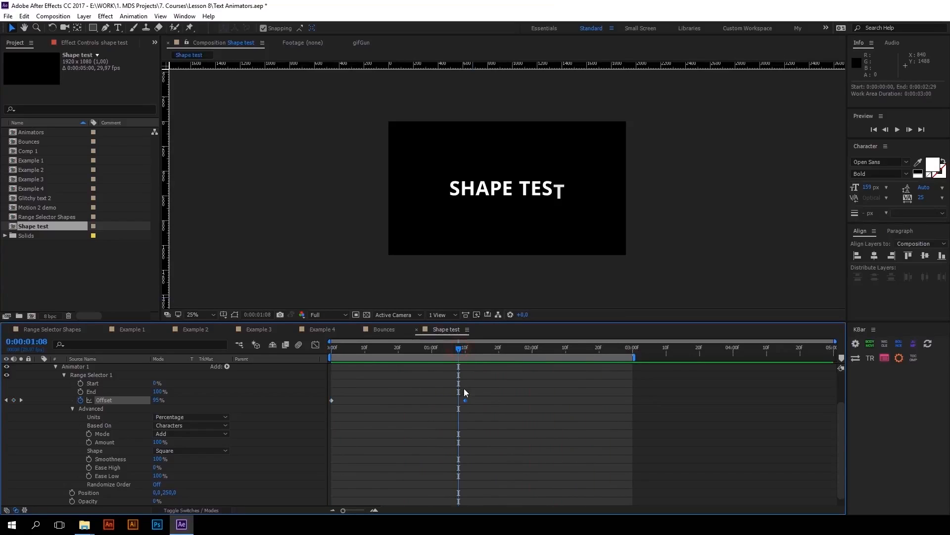
{"action": "left_click_drag", "start_coordinate": [464, 401], "coordinate": [402, 400]}
{"action": "left_click", "coordinate": [400, 350]}
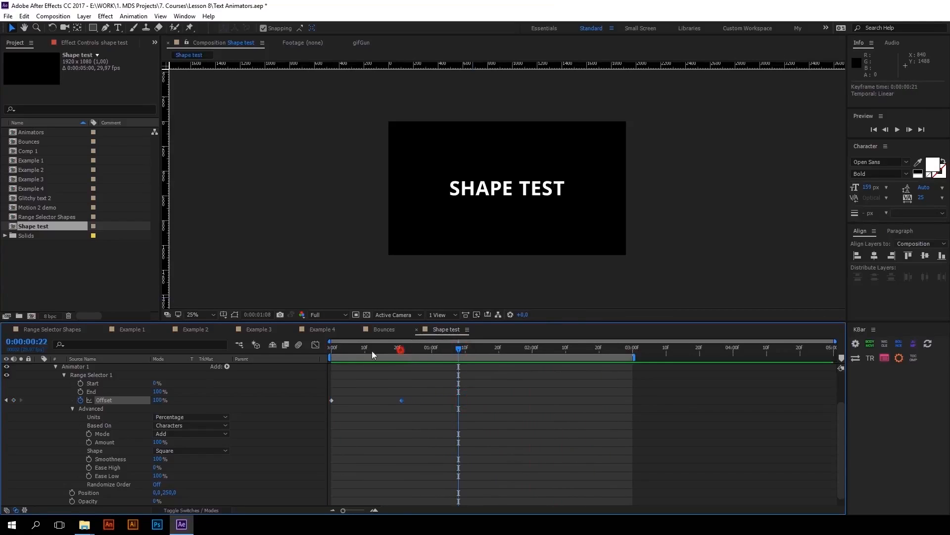
Preview the Shape test animation and set Range Selector 1's Shape to Ramp Up
{"action": "key", "text": "space"}
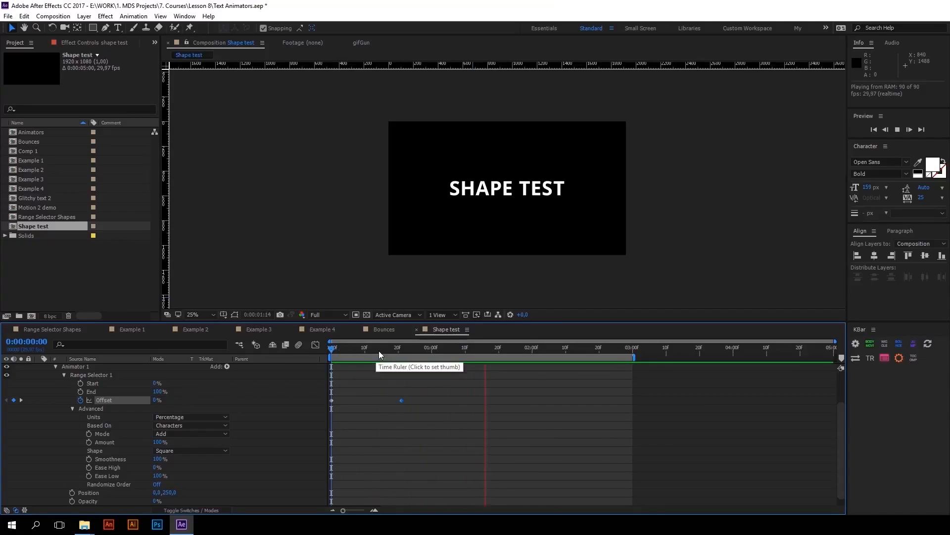
{"action": "key", "text": "space"}
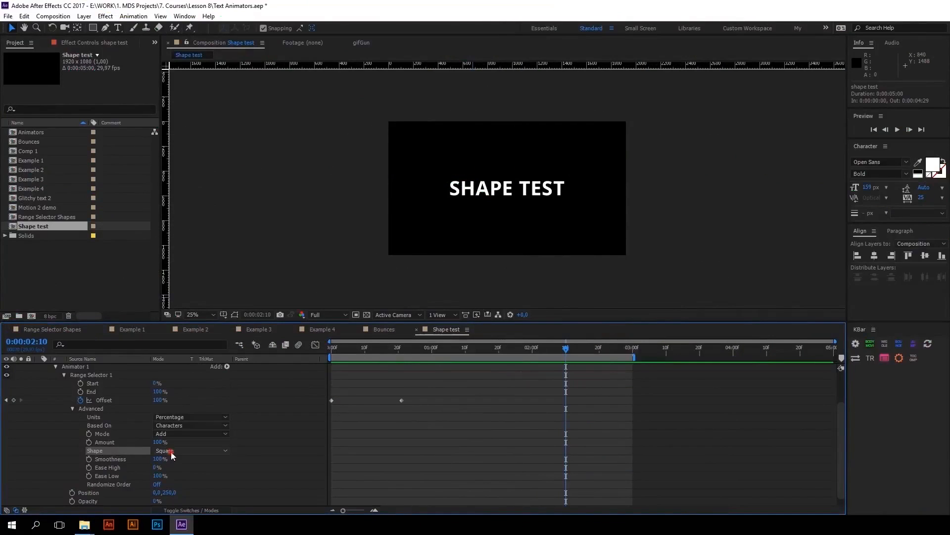
{"action": "left_click", "coordinate": [171, 455]}
{"action": "left_click", "coordinate": [189, 398]}
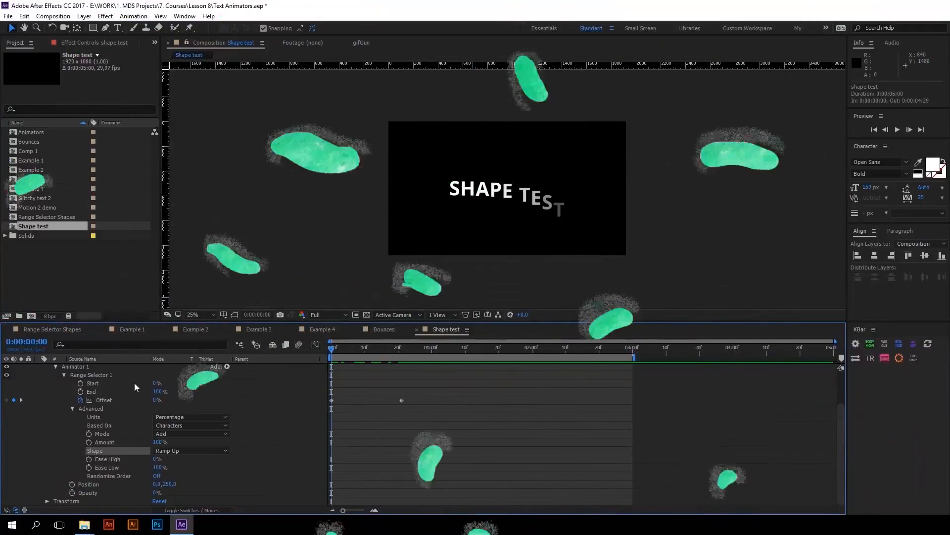
Set Range Selector 1's first Offset keyframe, at 0:00:00:00, to -100%
{"action": "left_click", "coordinate": [110, 401]}
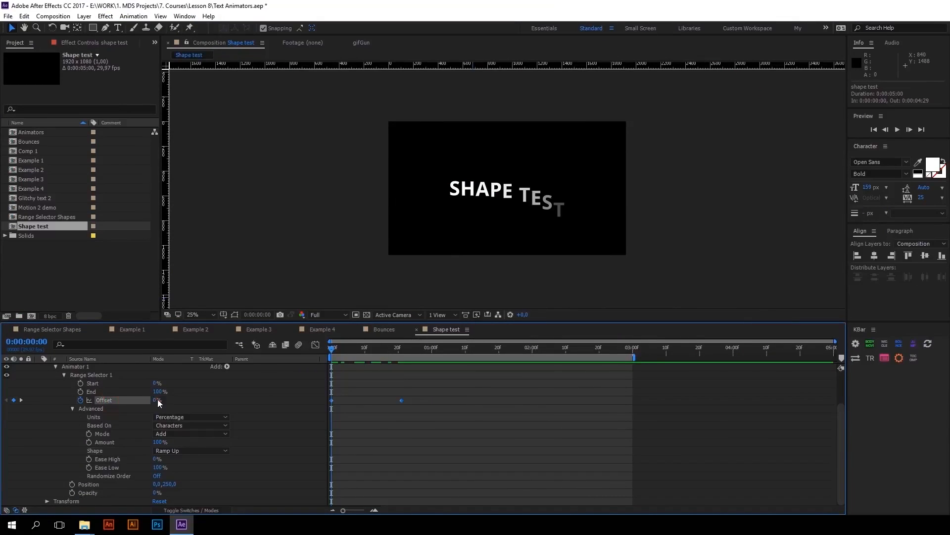
{"action": "left_click", "coordinate": [156, 399]}
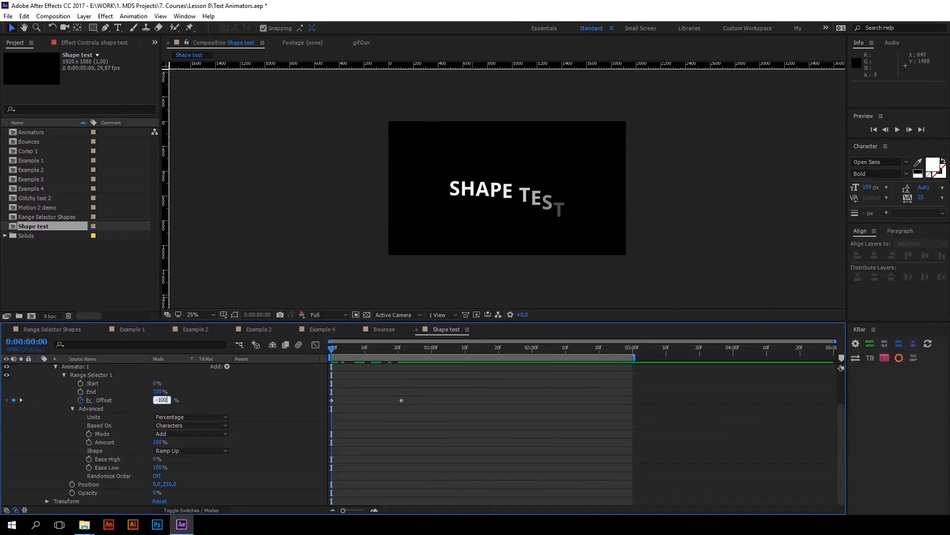
{"action": "key", "text": "Return"}
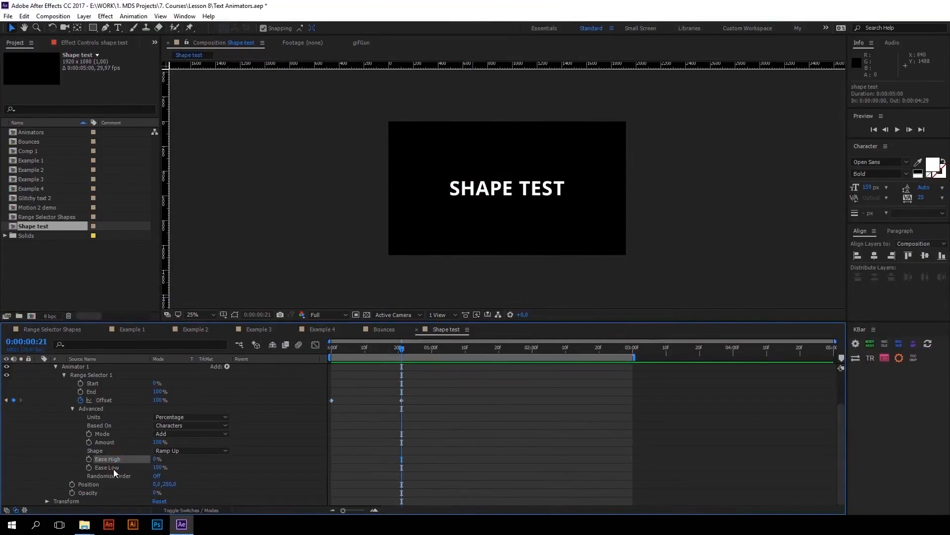
Review the Ease High, Ease Low, Position and Opacity properties and the kinds of items that can be added to Animator 1
{"action": "left_click", "coordinate": [112, 460]}
{"action": "left_click", "coordinate": [112, 467]}
{"action": "left_click", "coordinate": [93, 485]}
{"action": "left_click", "coordinate": [90, 493]}
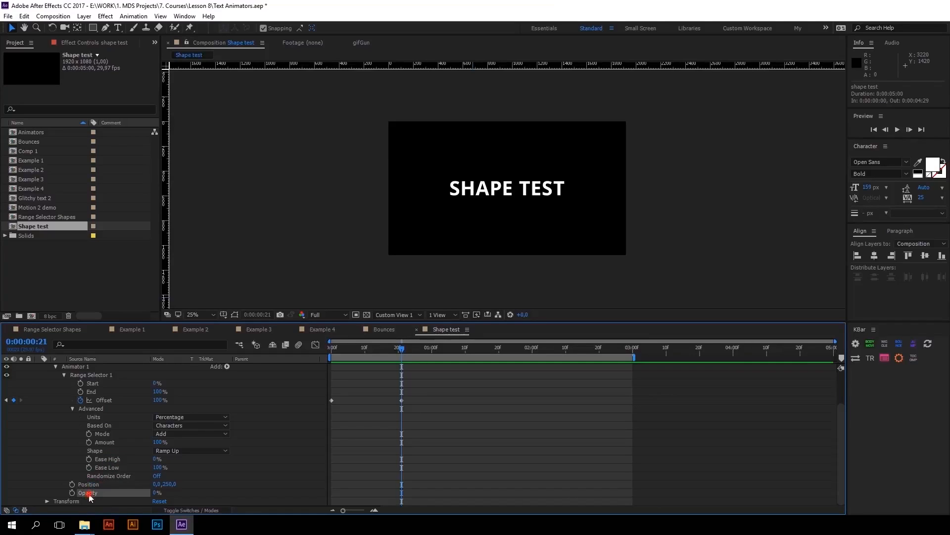
{"action": "scroll", "coordinate": [142, 436], "scroll_direction": "up", "scroll_amount": 2}
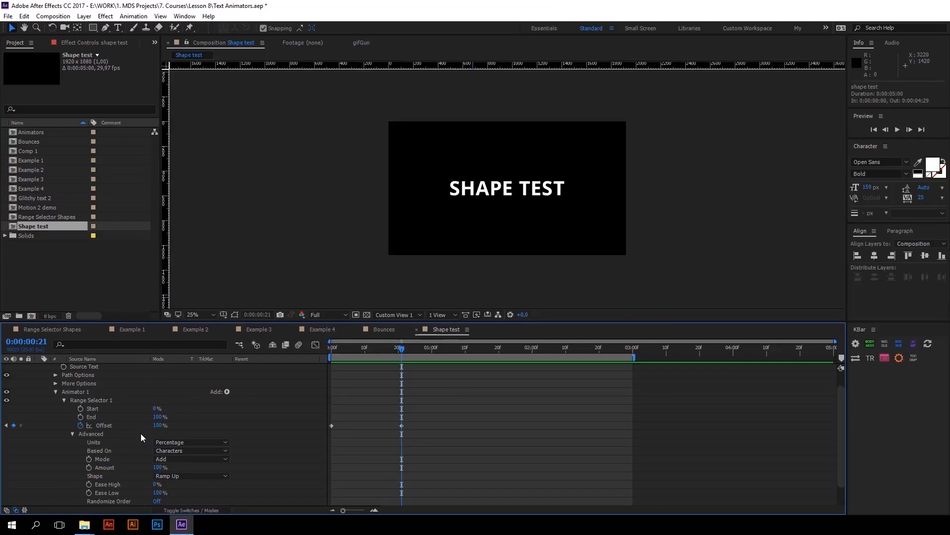
{"action": "left_click", "coordinate": [85, 393]}
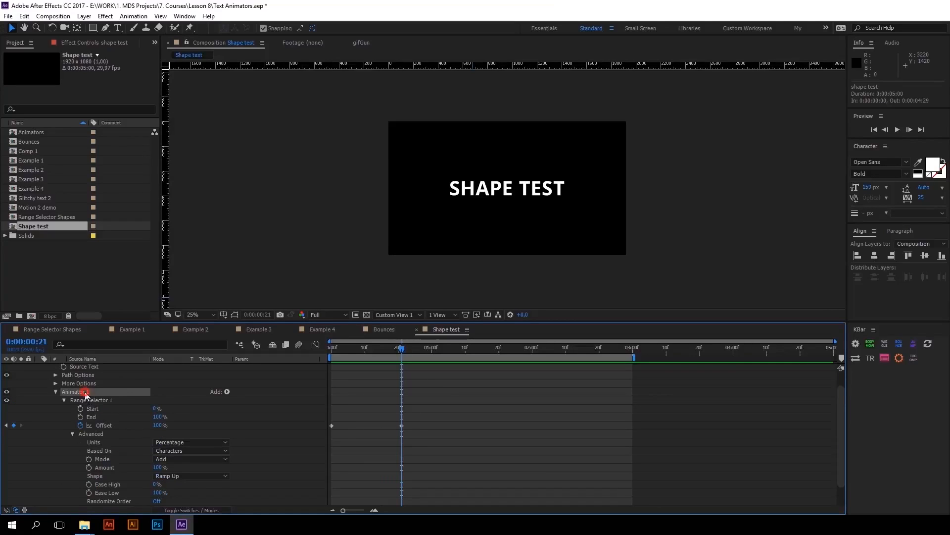
{"action": "left_click", "coordinate": [227, 392]}
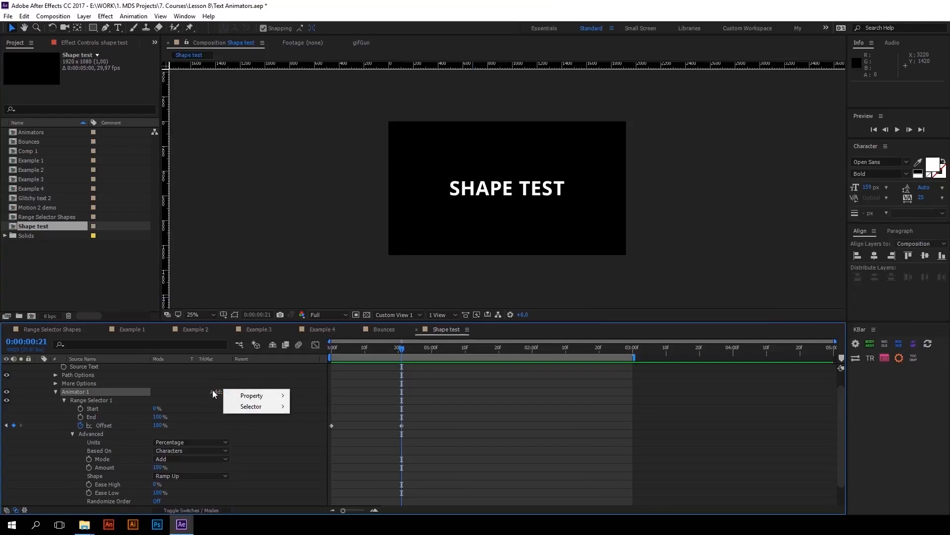
{"action": "mouse_move", "coordinate": [255, 399]}
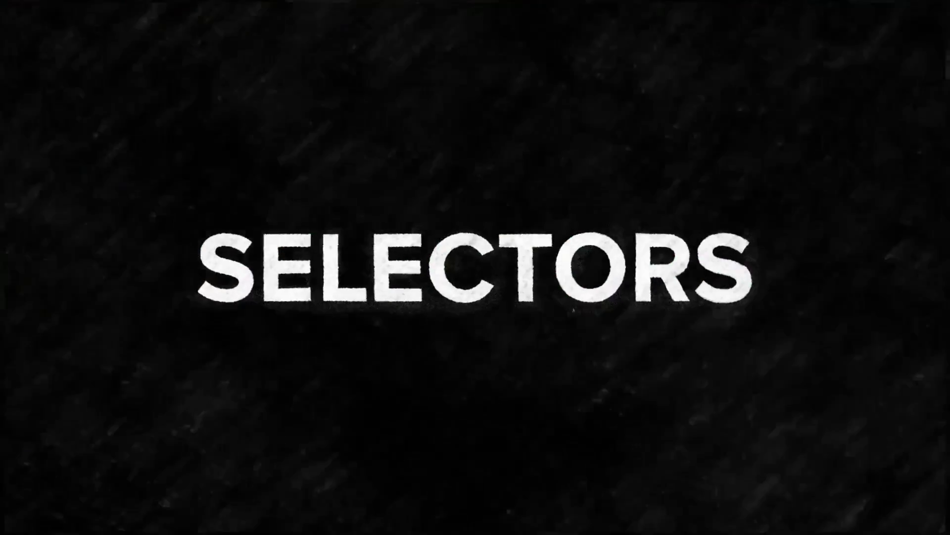
{"action": "mouse_move", "coordinate": [263, 406]}
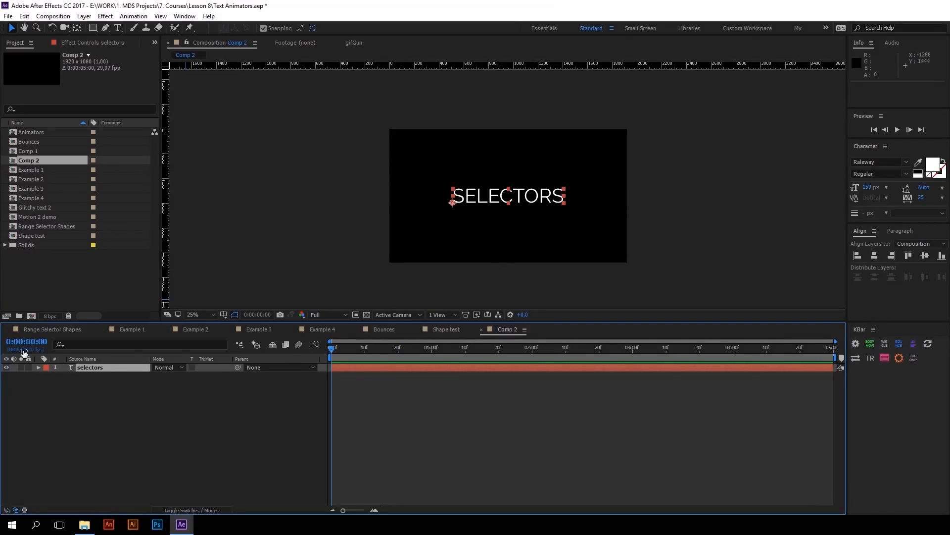
In Comp 2, add a Scale animator to the selectors text layer and set its Scale to 150%
{"action": "left_click", "coordinate": [227, 375]}
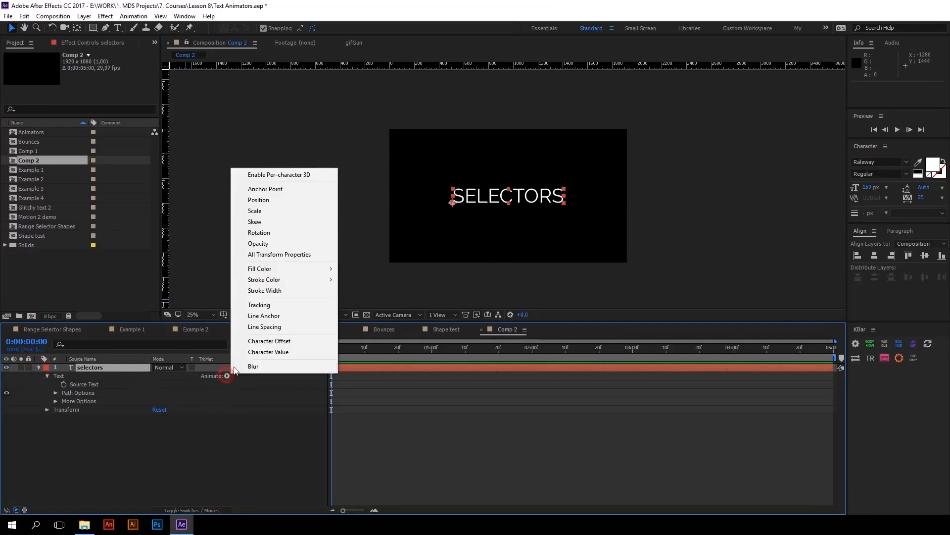
{"action": "left_click", "coordinate": [258, 210]}
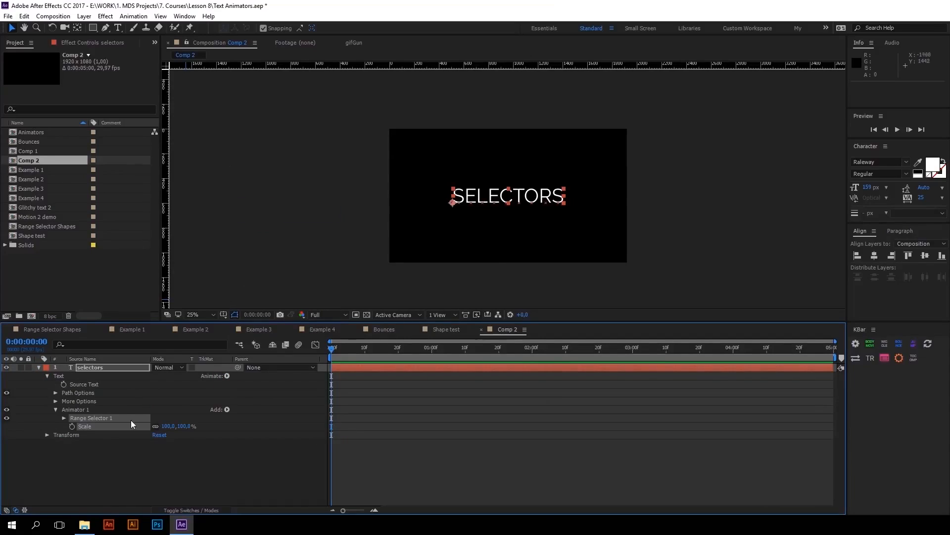
{"action": "left_click", "coordinate": [167, 426]}
{"action": "type", "text": "150"}
{"action": "key", "text": "Return"}
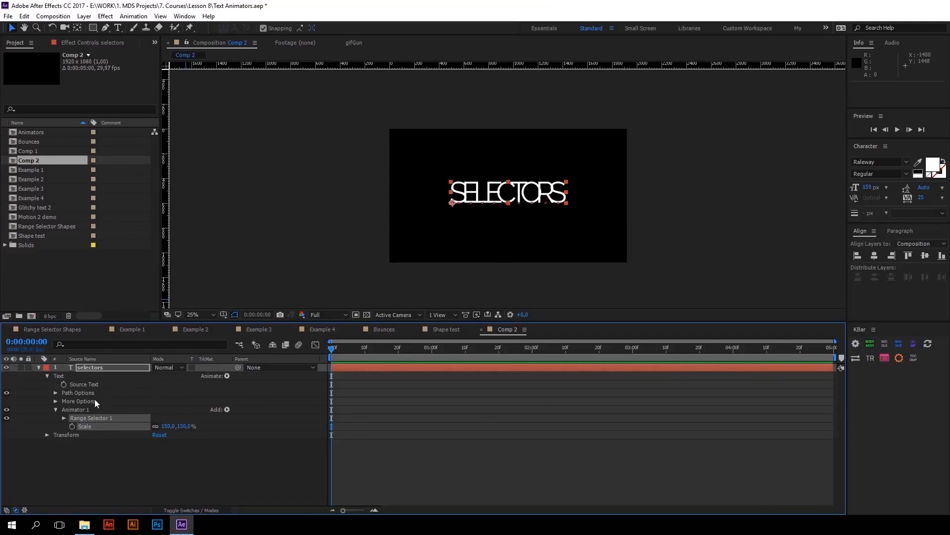
Expand Range Selector 1, try varying its End value, and return it to 100%
{"action": "left_click", "coordinate": [63, 418]}
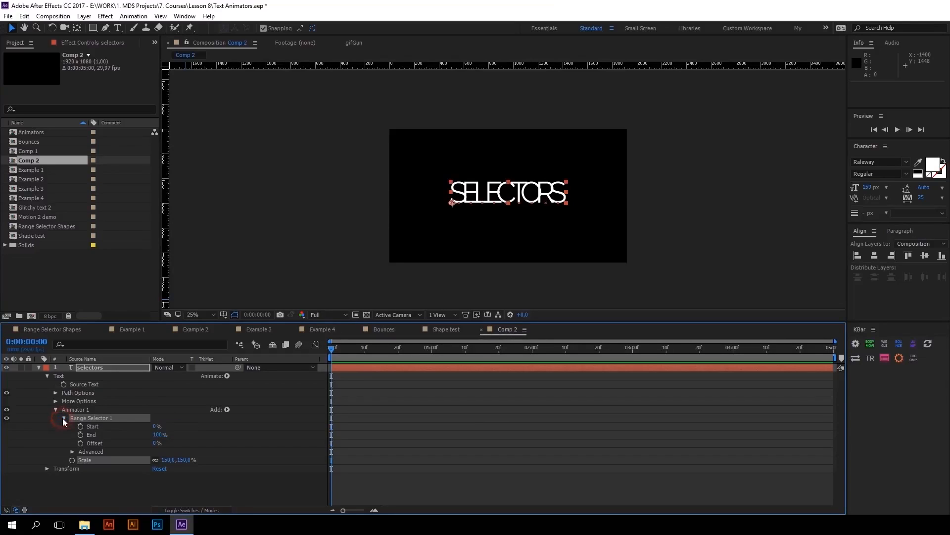
{"action": "left_click", "coordinate": [108, 434]}
{"action": "left_click_drag", "start_coordinate": [160, 435], "coordinate": [179, 448]}
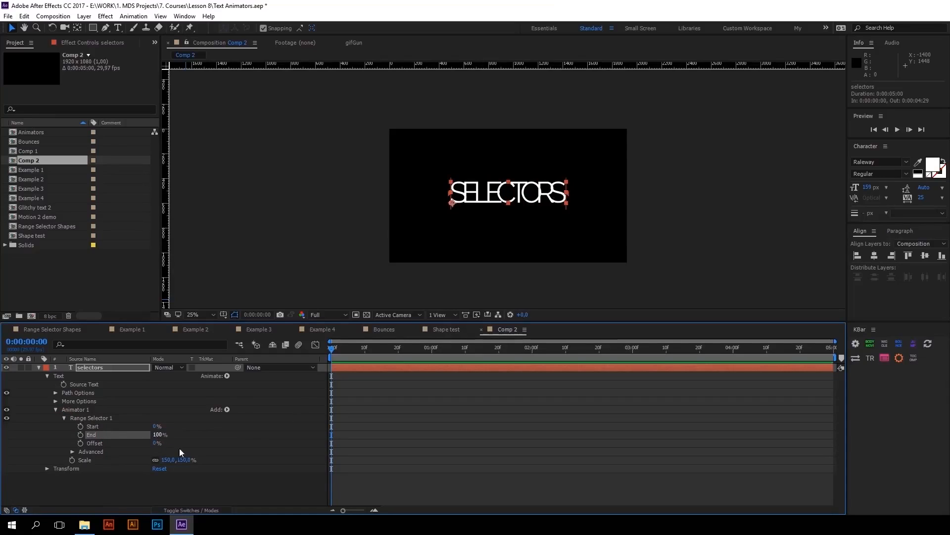
Add a Wiggly selector to Animator 1 and preview the animation
{"action": "left_click", "coordinate": [227, 410]}
{"action": "mouse_move", "coordinate": [257, 424]}
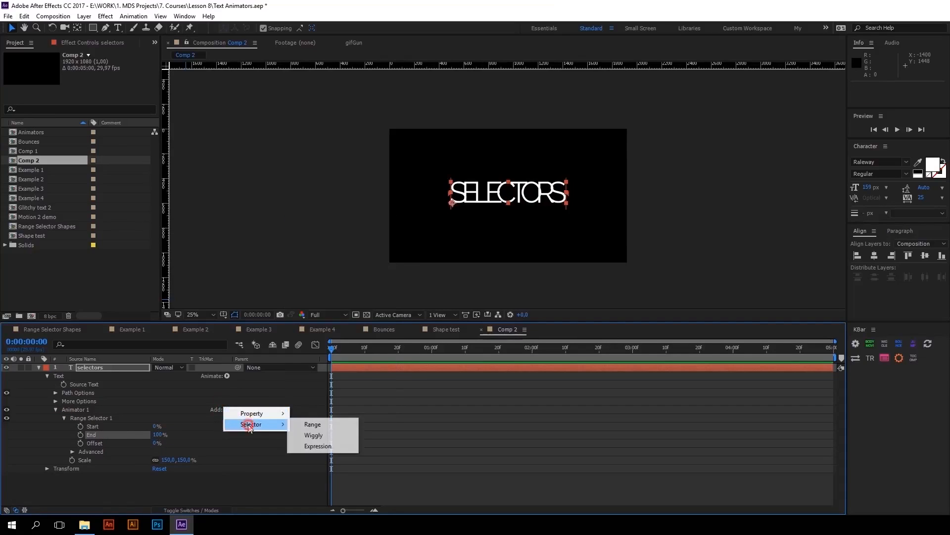
{"action": "left_click", "coordinate": [302, 435]}
{"action": "key", "text": "space"}
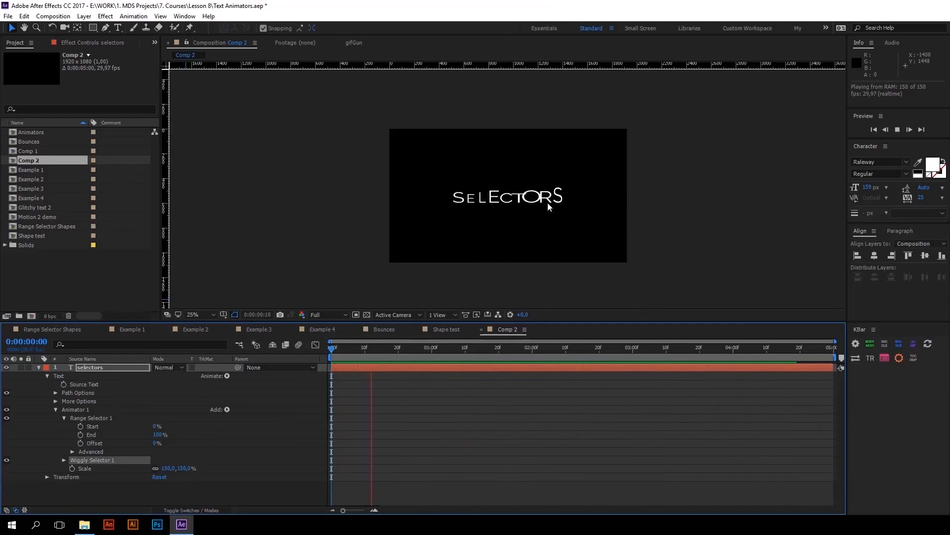
{"action": "key", "text": "space"}
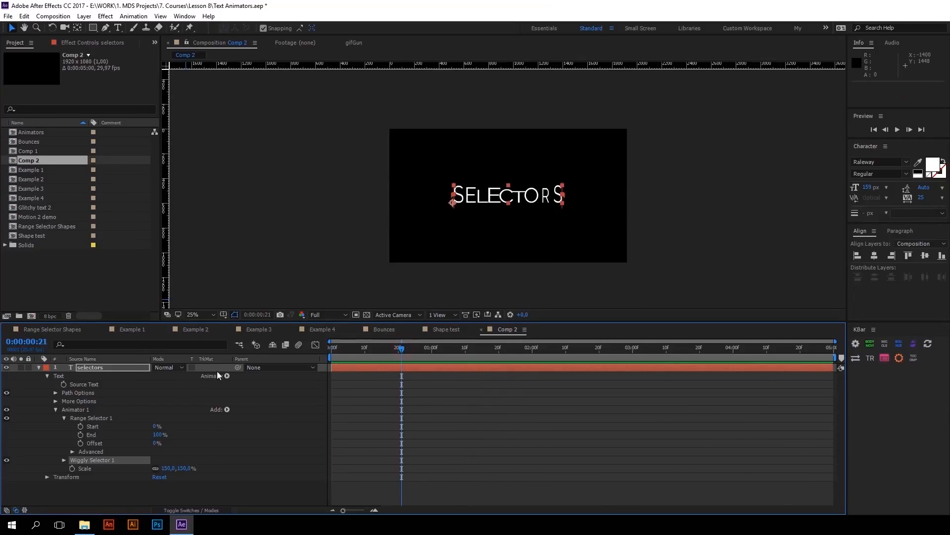
Expand Wiggly Selector 1, set Range Selector 1's End to 50%, and preview the wiggle
{"action": "left_click", "coordinate": [63, 460]}
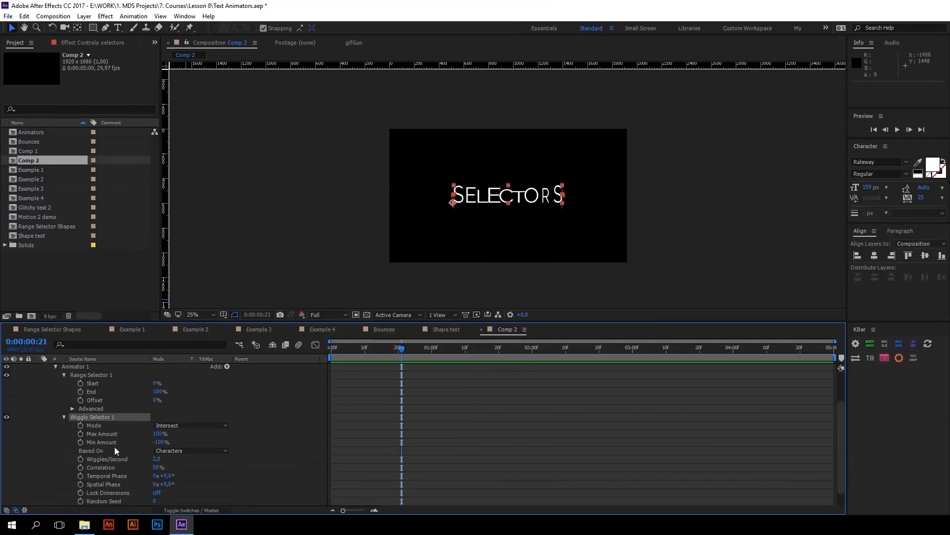
{"action": "left_click", "coordinate": [97, 425]}
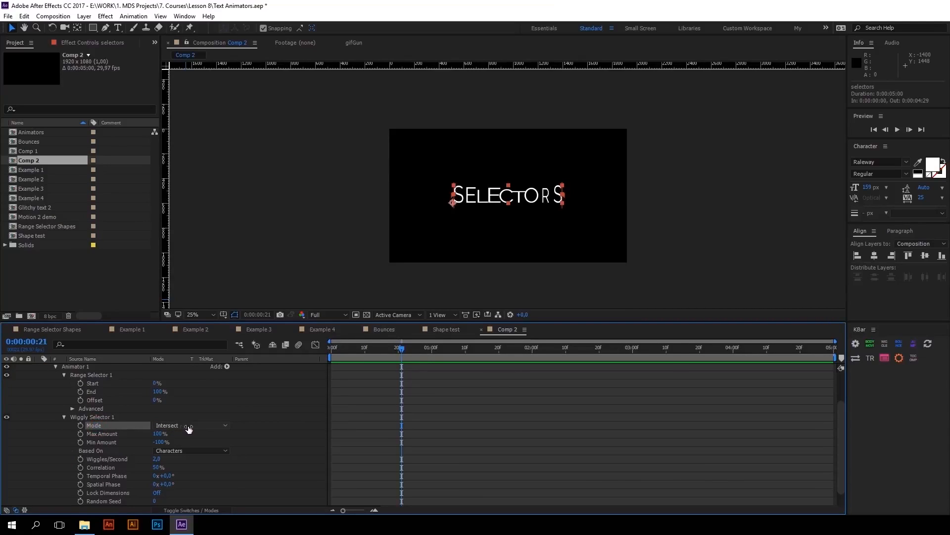
{"action": "left_click", "coordinate": [99, 391]}
{"action": "left_click", "coordinate": [158, 391]}
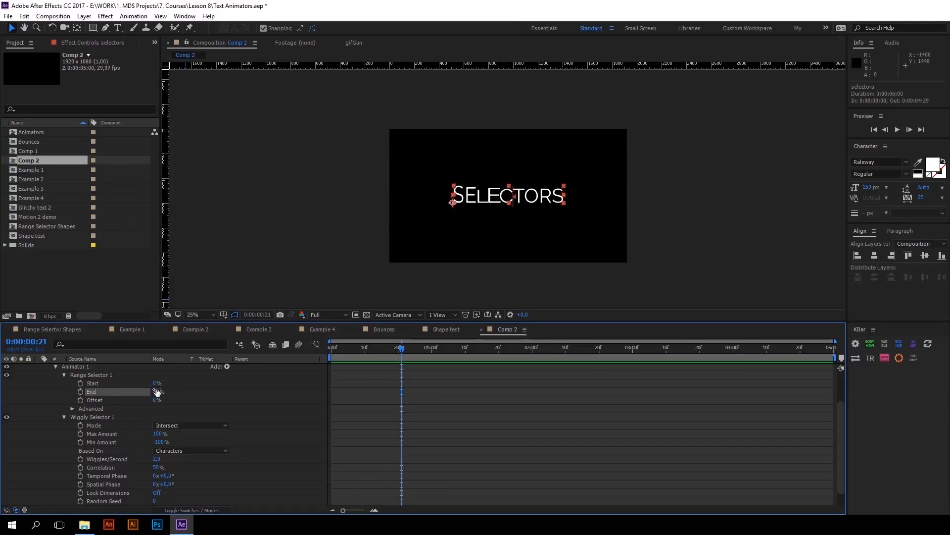
{"action": "key", "text": "space"}
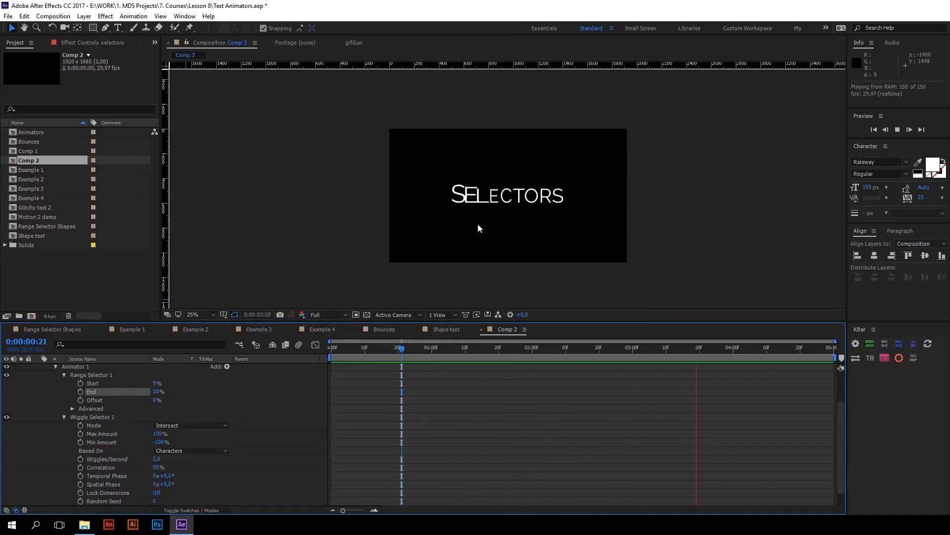
Go through Wiggly Selector 1's amount, speed and phase settings, turn on Lock Dimensions, and preview
{"action": "left_click", "coordinate": [123, 419]}
{"action": "scroll", "coordinate": [123, 418], "scroll_direction": "down", "scroll_amount": 1}
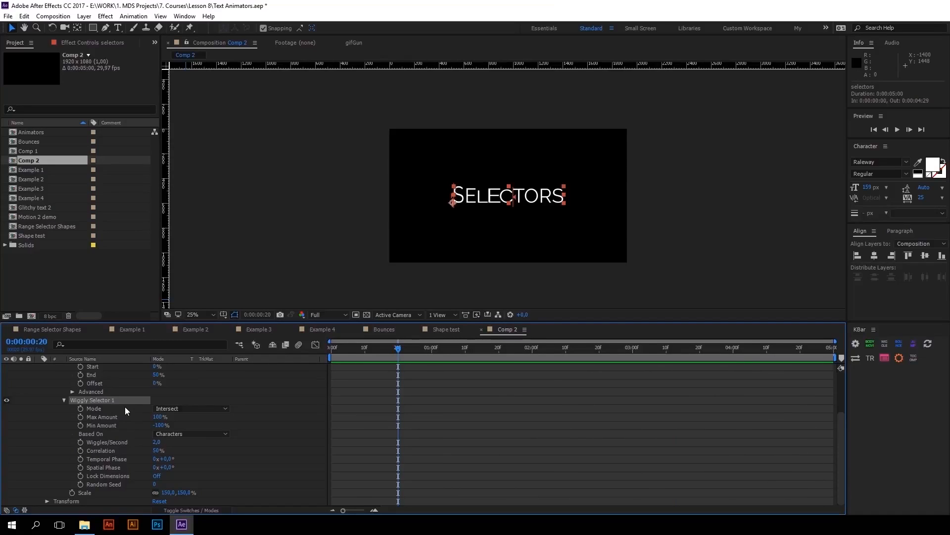
{"action": "left_click", "coordinate": [101, 425]}
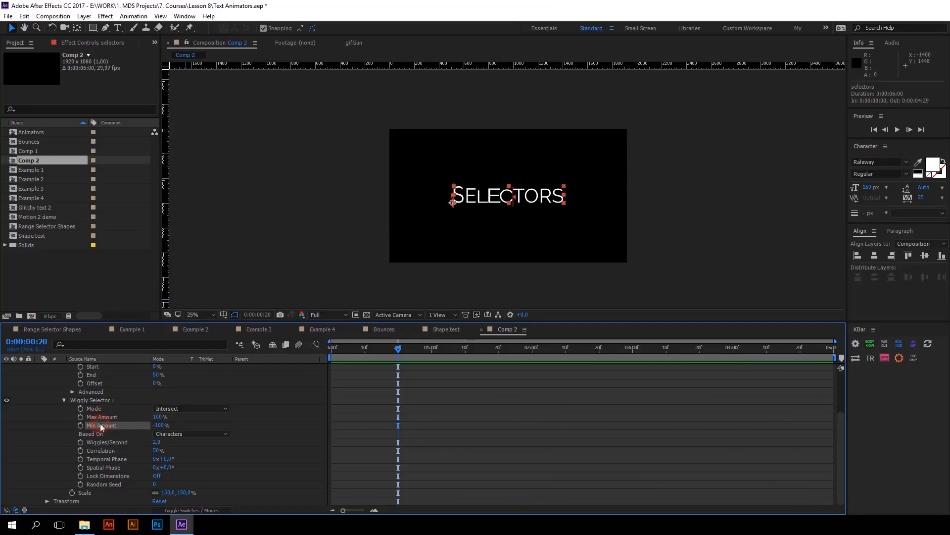
{"action": "left_click", "coordinate": [106, 441]}
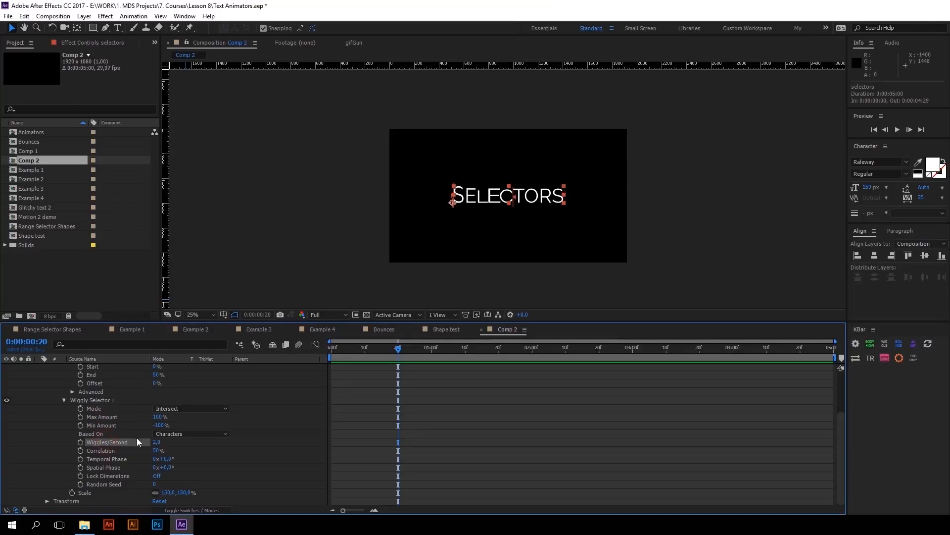
{"action": "left_click", "coordinate": [110, 468]}
{"action": "left_click", "coordinate": [119, 476]}
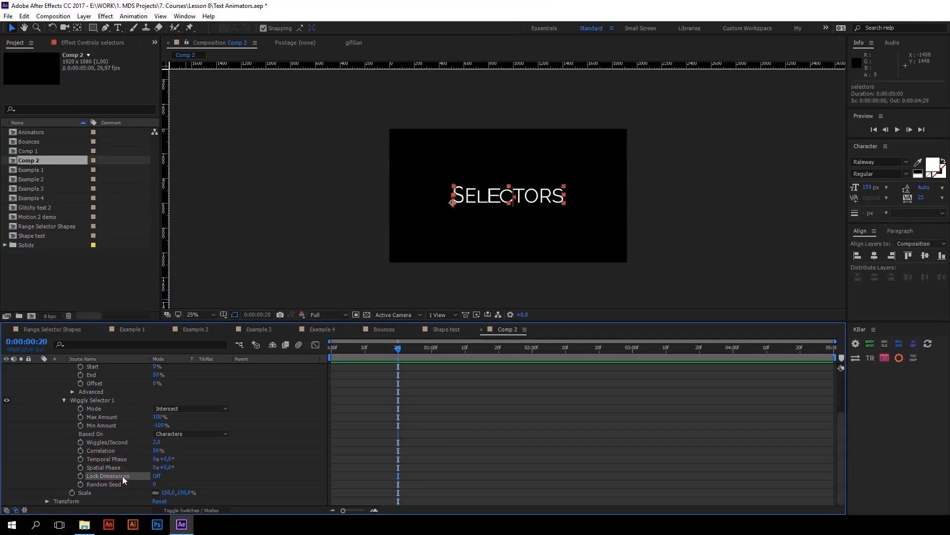
{"action": "left_click", "coordinate": [157, 476]}
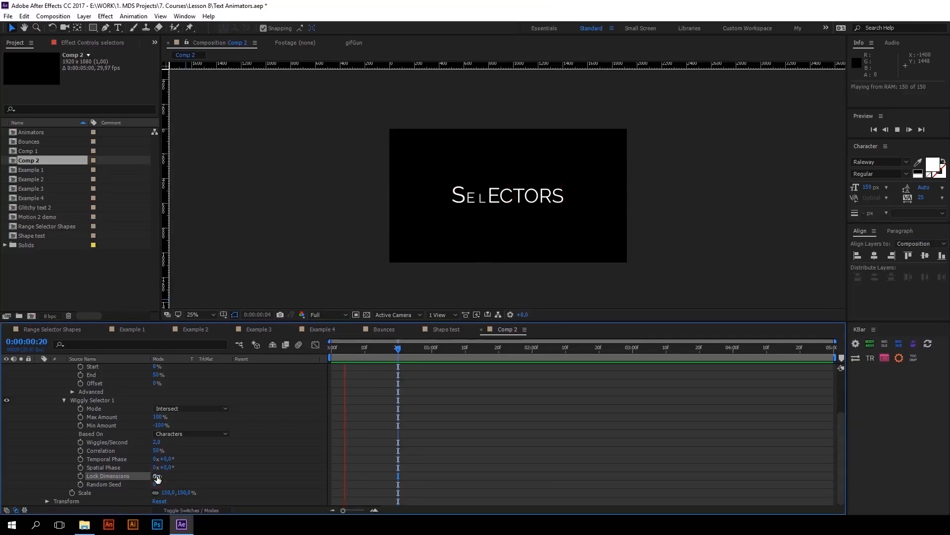
Delete Range Selector 1 and Wiggly Selector 1 from Animator 1
{"action": "scroll", "coordinate": [435, 379], "scroll_direction": "up", "scroll_amount": 3}
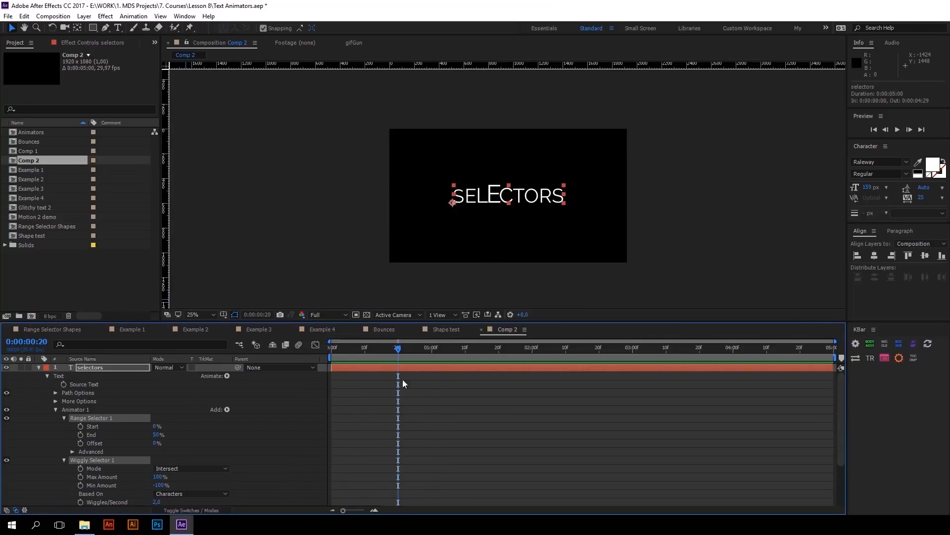
{"action": "left_click", "coordinate": [89, 418]}
{"action": "key", "text": "Delete"}
{"action": "left_click", "coordinate": [82, 419]}
{"action": "key", "text": "Delete"}
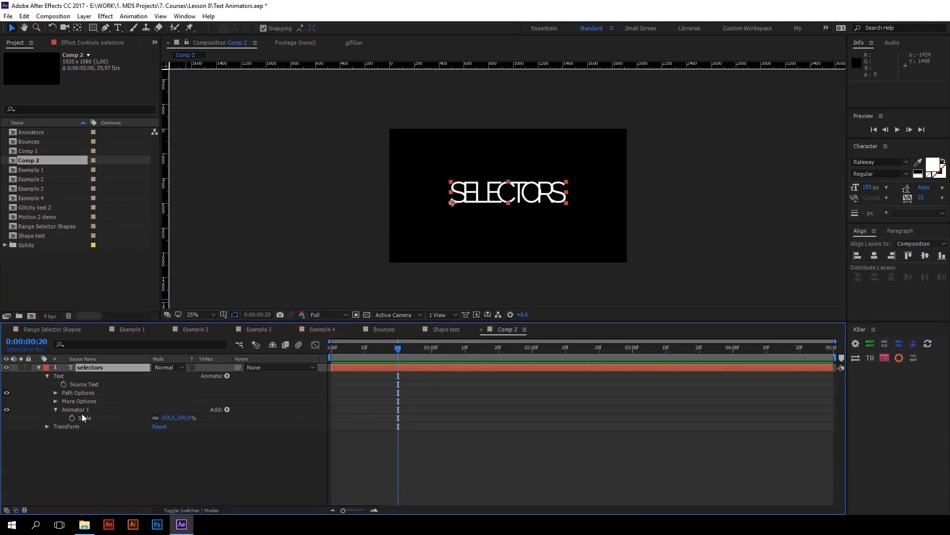
Add an Expression selector to Animator 1 of the selectors text layer
{"action": "left_click", "coordinate": [79, 410]}
{"action": "left_click", "coordinate": [227, 409]}
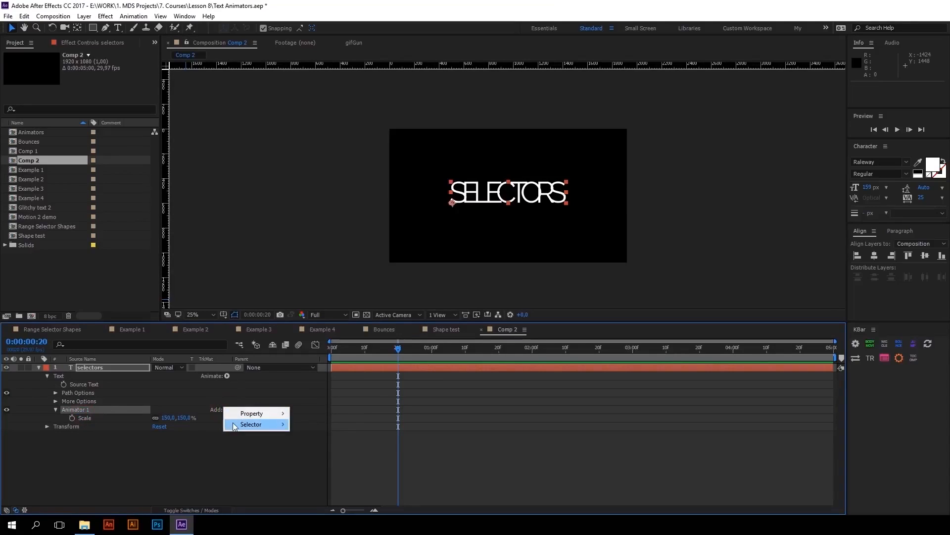
{"action": "mouse_move", "coordinate": [234, 426]}
{"action": "left_click", "coordinate": [321, 446]}
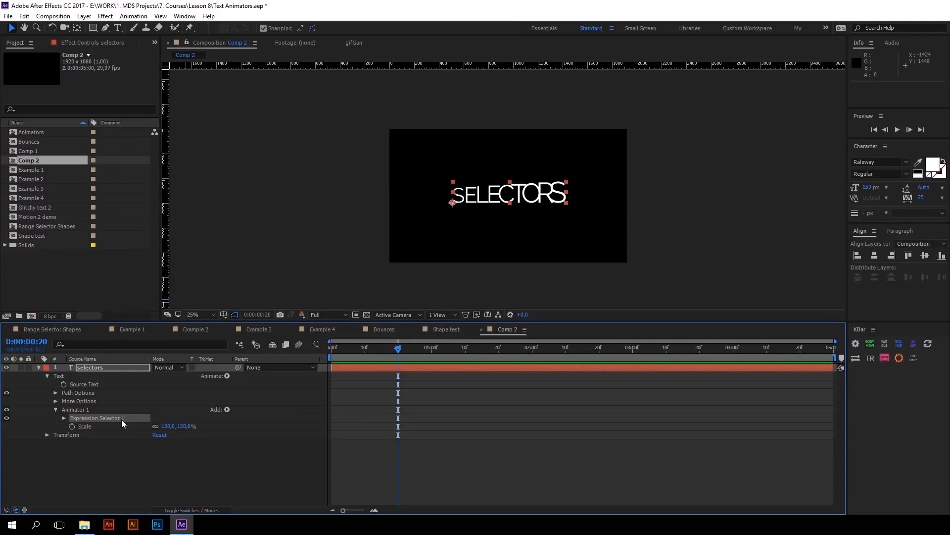
Set Animator 1's Scale to 0% and expand Expression Selector 1
{"action": "left_click", "coordinate": [105, 426]}
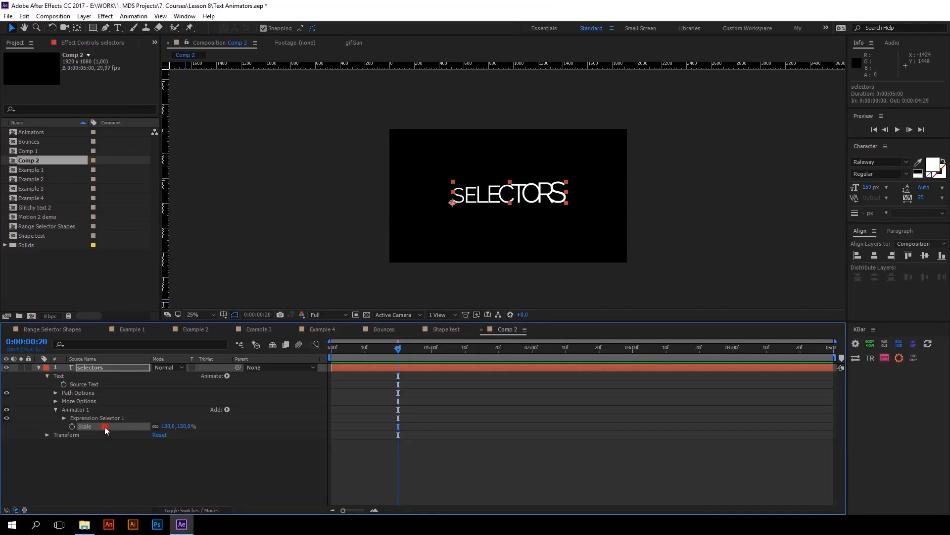
{"action": "left_click", "coordinate": [166, 426]}
{"action": "type", "text": "0"}
{"action": "key", "text": "Return"}
{"action": "left_click", "coordinate": [64, 418]}
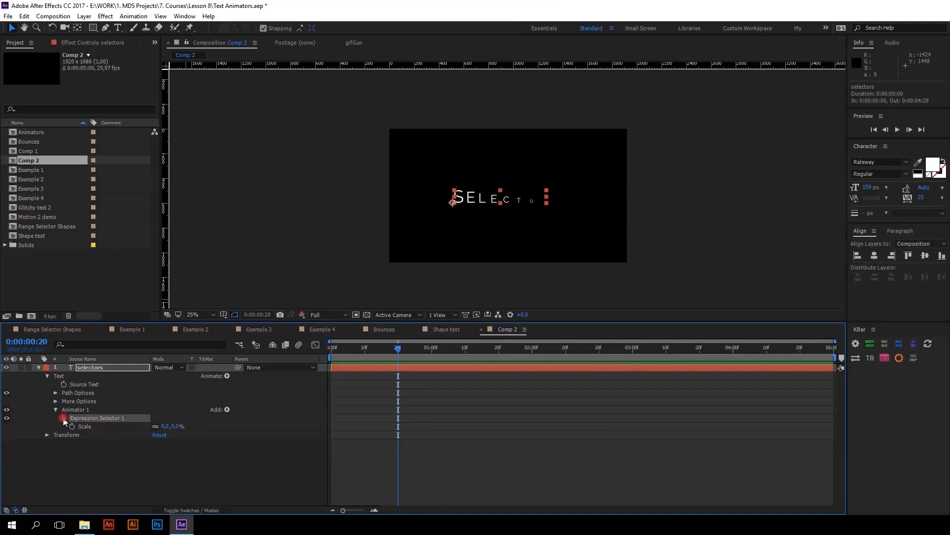
Replace Expression Selector 1's Amount expression with the copied bounce expression starting with freq = 2, and enlarge the expression field
{"action": "left_click", "coordinate": [64, 418]}
{"action": "left_click", "coordinate": [72, 435]}
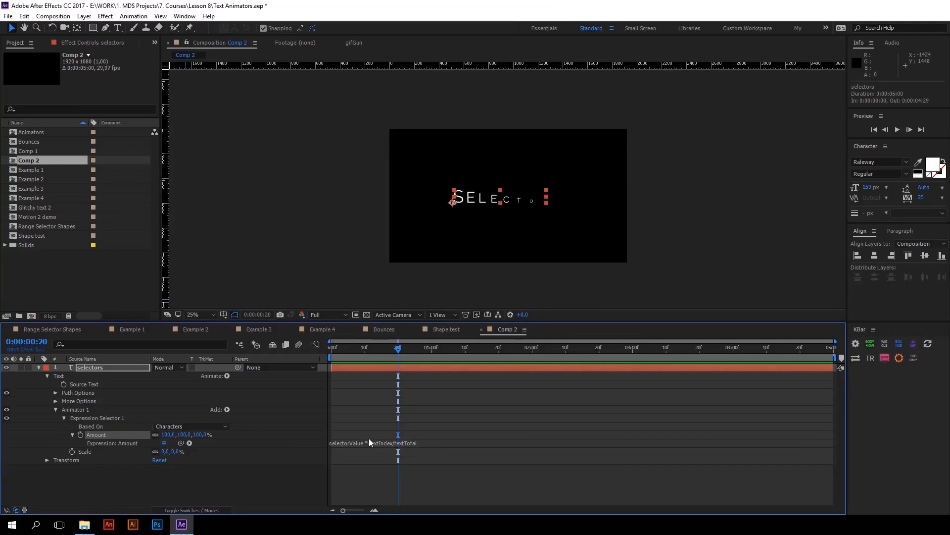
{"action": "left_click", "coordinate": [370, 441]}
{"action": "key", "text": "ctrl+v"}
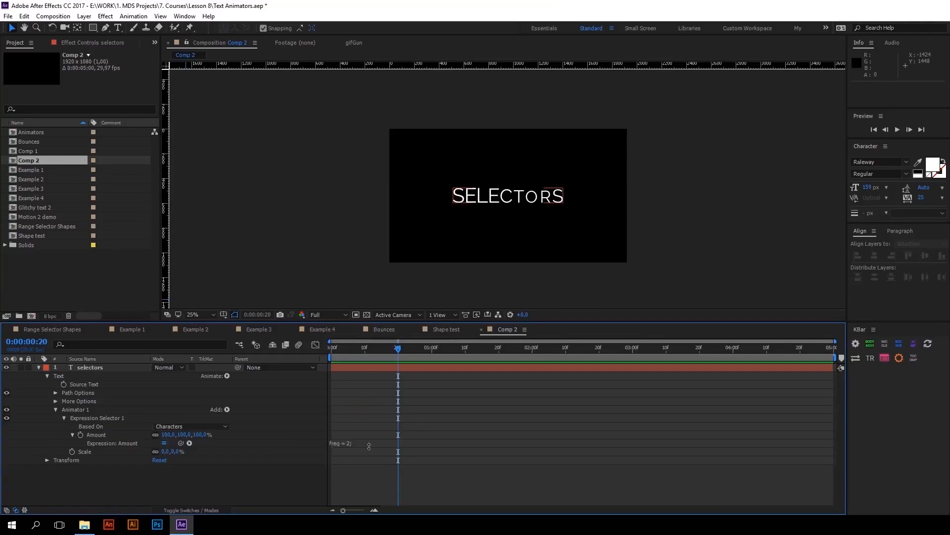
{"action": "left_click_drag", "start_coordinate": [369, 448], "coordinate": [367, 497]}
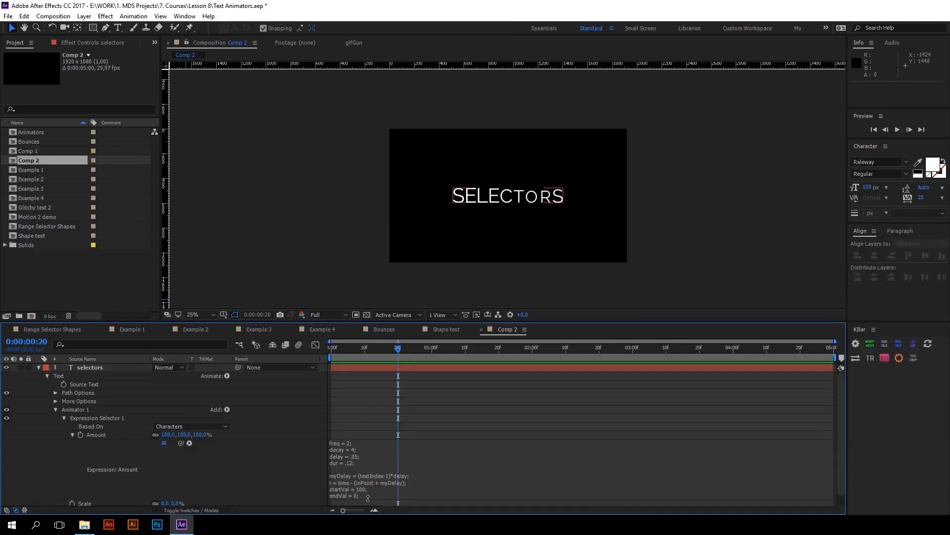
Examine the freq, decay, delay and dur variables in the Amount expression
{"action": "left_click", "coordinate": [374, 461]}
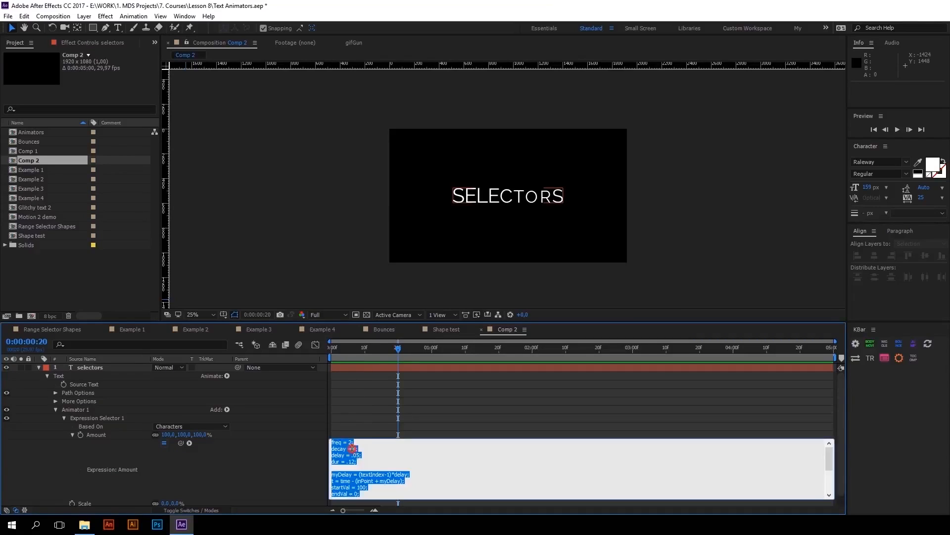
{"action": "left_click", "coordinate": [374, 461]}
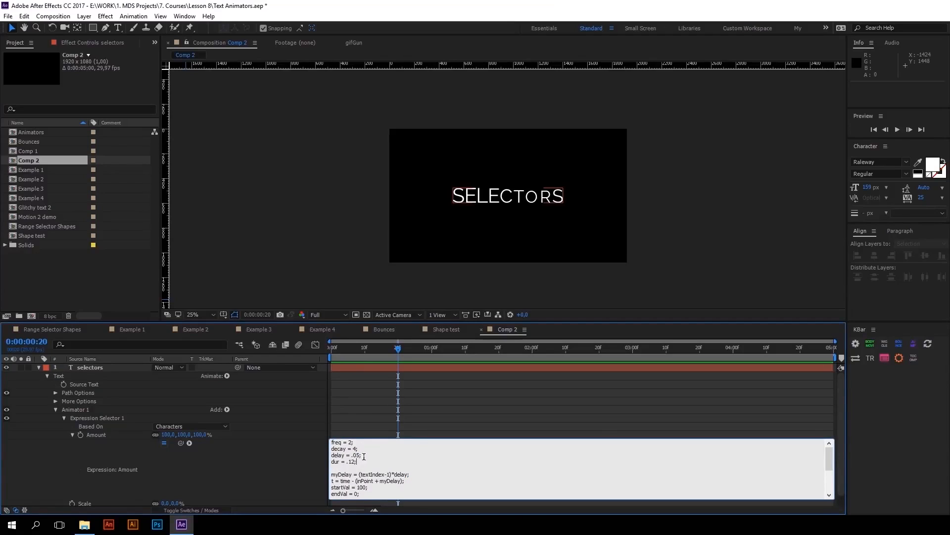
{"action": "double_click", "coordinate": [332, 442]}
{"action": "triple_click", "coordinate": [331, 449]}
{"action": "left_click", "coordinate": [364, 455]}
{"action": "left_click_drag", "start_coordinate": [333, 456], "coordinate": [346, 455]}
{"action": "left_click_drag", "start_coordinate": [370, 460], "coordinate": [333, 454]}
{"action": "left_click", "coordinate": [345, 465]}
{"action": "left_click", "coordinate": [345, 424]}
Preview the selectors text's bounce animation from the first frame and check the dur line of the expression again
{"action": "key", "text": "space"}
{"action": "left_click_drag", "start_coordinate": [339, 351], "coordinate": [256, 350]}
{"action": "key", "text": "space"}
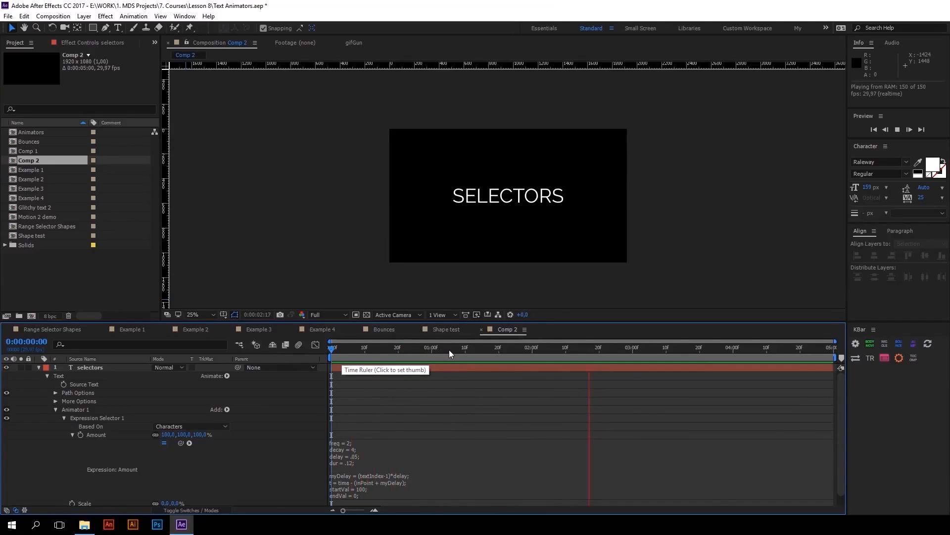
{"action": "left_click_drag", "start_coordinate": [447, 349], "coordinate": [396, 338]}
{"action": "left_click", "coordinate": [348, 462]}
{"action": "left_click", "coordinate": [356, 461]}
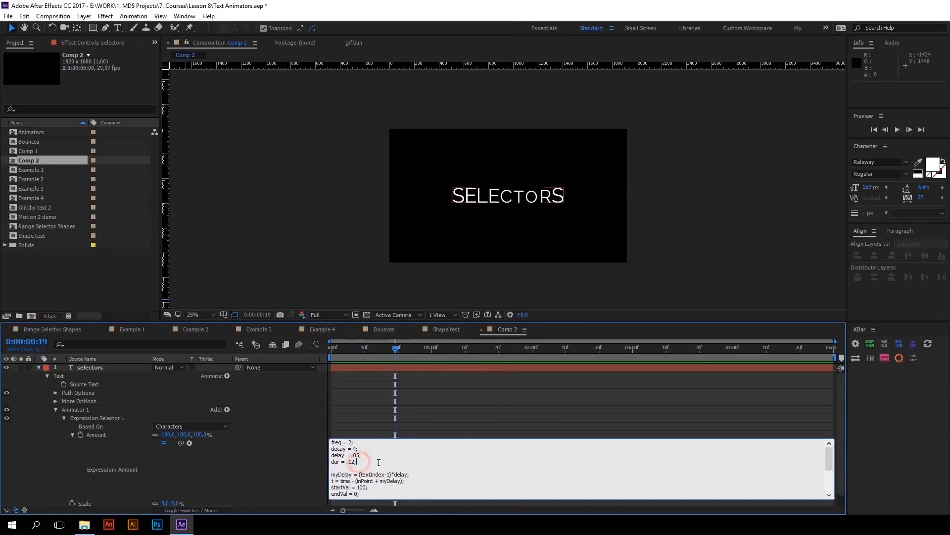
{"action": "left_click_drag", "start_coordinate": [372, 463], "coordinate": [327, 459]}
{"action": "left_click", "coordinate": [268, 351]}
{"action": "key", "text": "space"}
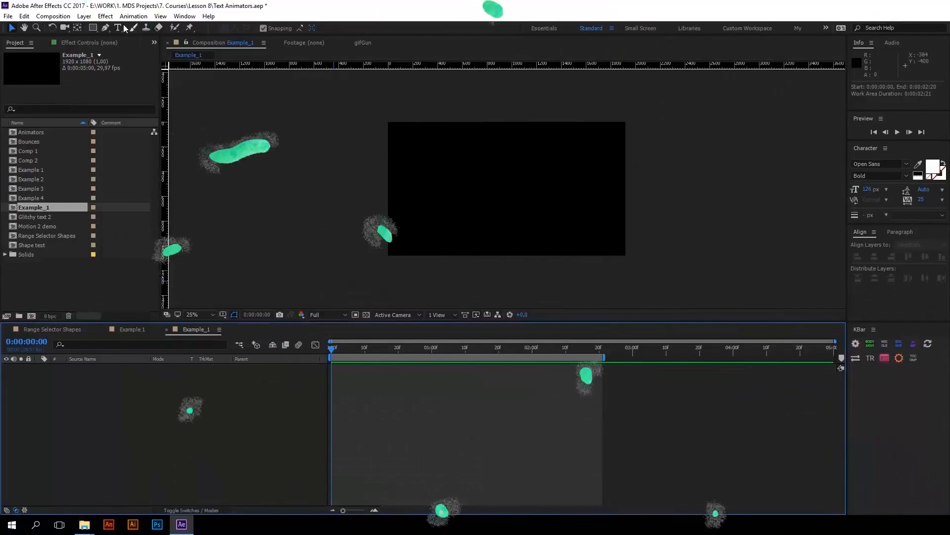
Create a text layer reading "motion design" in Example_1 and centre it horizontally and vertically in the composition
{"action": "left_click", "coordinate": [451, 174]}
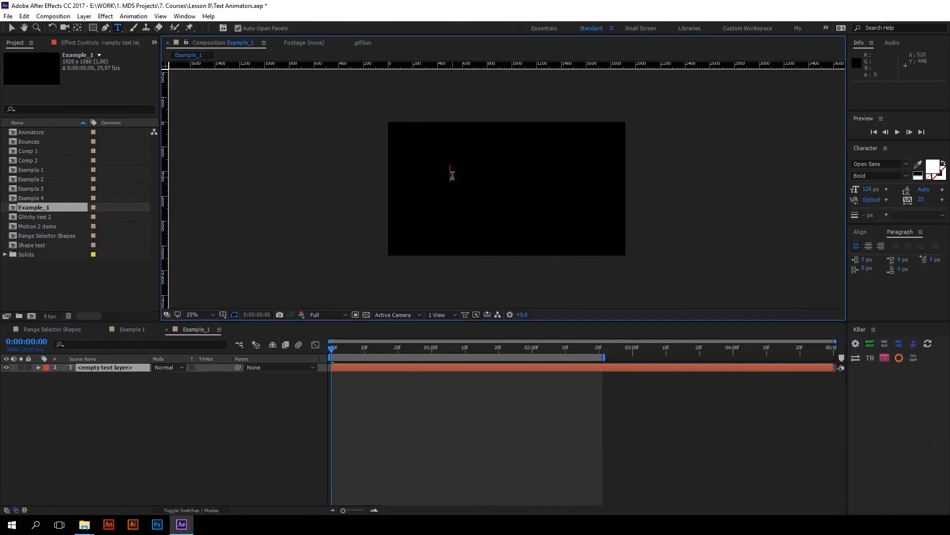
{"action": "type", "text": "motion design"}
{"action": "left_click", "coordinate": [860, 231]}
{"action": "left_click", "coordinate": [875, 256]}
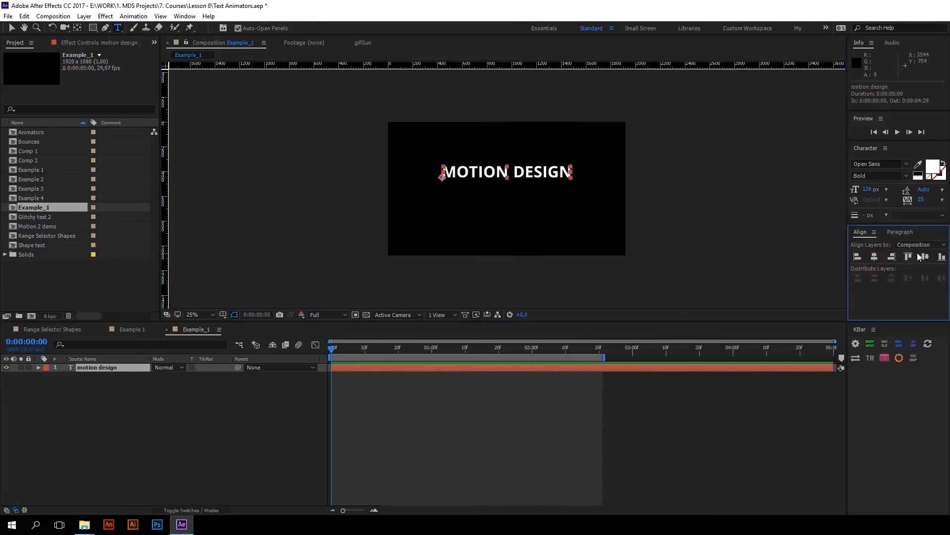
{"action": "left_click", "coordinate": [922, 256]}
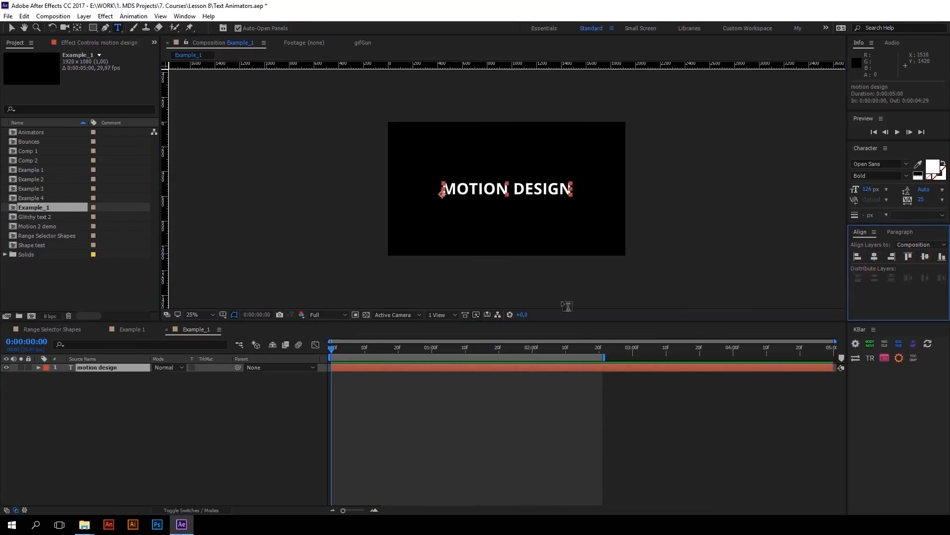
Draw a rectangular mask about 1484 × 284 px below the text, invert it, and move it down about 52 px
{"action": "left_click", "coordinate": [93, 28]}
{"action": "left_click_drag", "start_coordinate": [417, 204], "coordinate": [601, 239]}
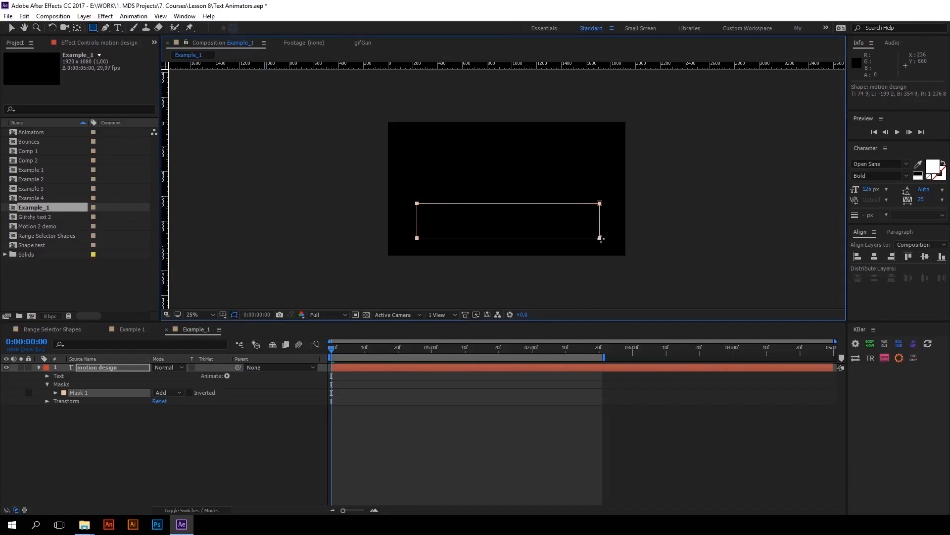
{"action": "left_click", "coordinate": [190, 392]}
{"action": "key", "text": "v"}
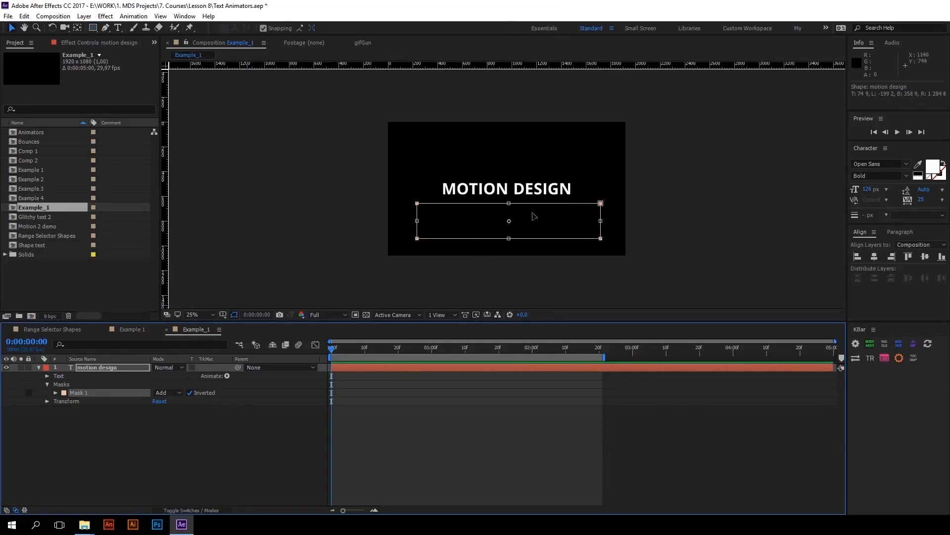
{"action": "left_click_drag", "start_coordinate": [534, 216], "coordinate": [533, 222]}
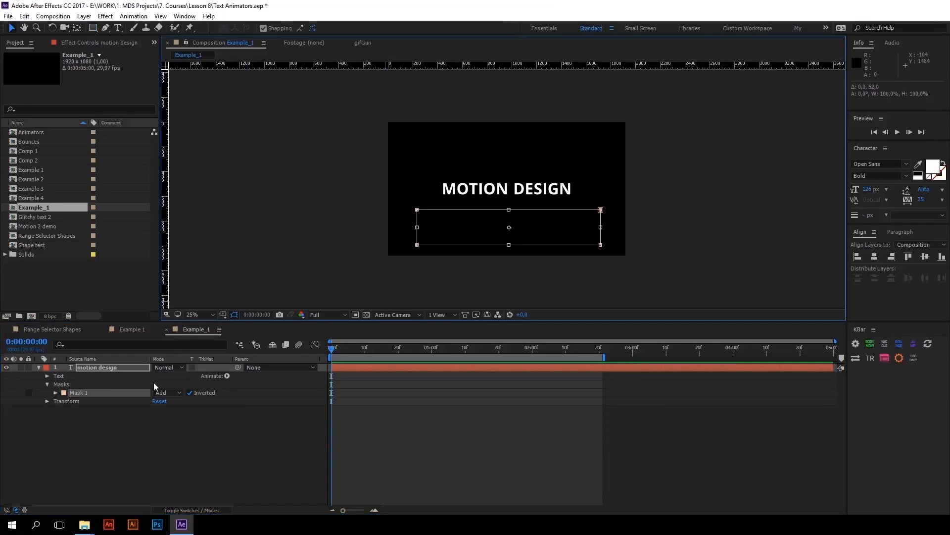
Add a Position animator to the motion design text and set its Position to 0, 327 so the letters drop into the mask
{"action": "left_click", "coordinate": [71, 377]}
{"action": "left_click", "coordinate": [227, 376]}
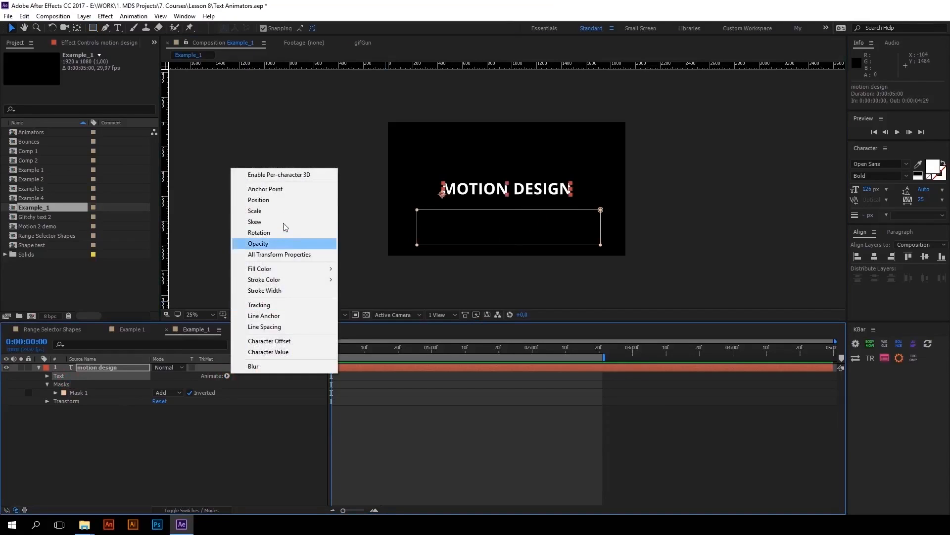
{"action": "left_click", "coordinate": [281, 200]}
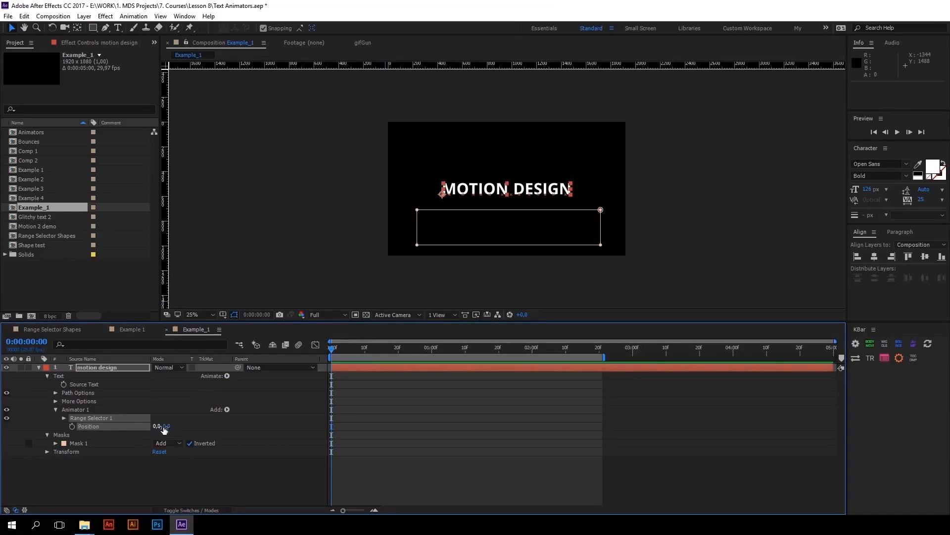
{"action": "left_click_drag", "start_coordinate": [164, 427], "coordinate": [361, 393]}
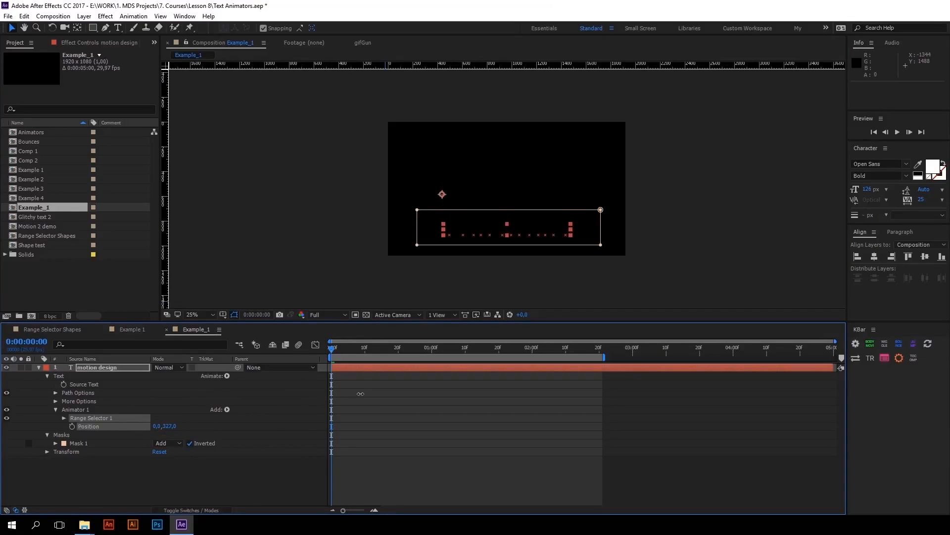
Keyframe Range Selector 1's Offset from 0% at the first frame to 100% at one second, and preview the animation
{"action": "left_click", "coordinate": [63, 417]}
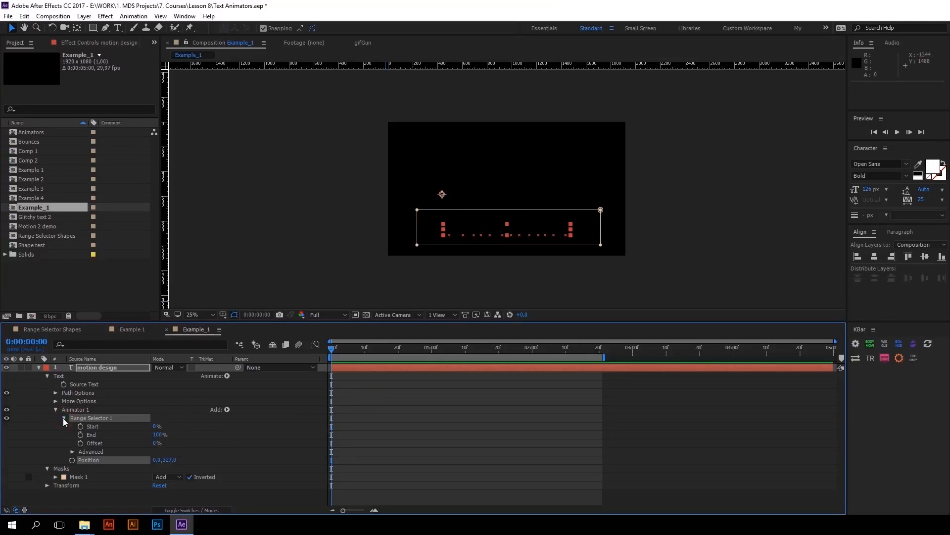
{"action": "left_click", "coordinate": [102, 444]}
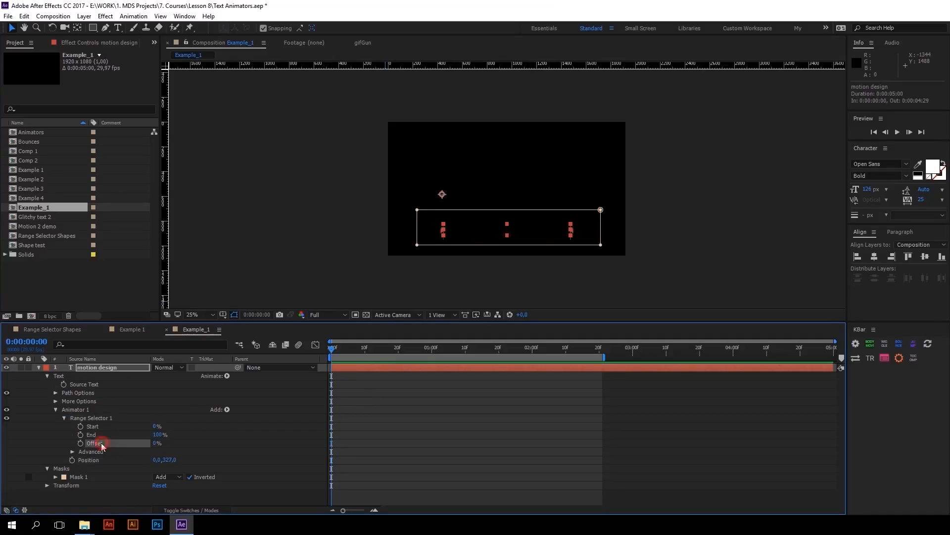
{"action": "left_click", "coordinate": [80, 442]}
{"action": "left_click_drag", "start_coordinate": [345, 352], "coordinate": [432, 351]}
{"action": "left_click_drag", "start_coordinate": [155, 447], "coordinate": [266, 434]}
{"action": "key", "text": "space"}
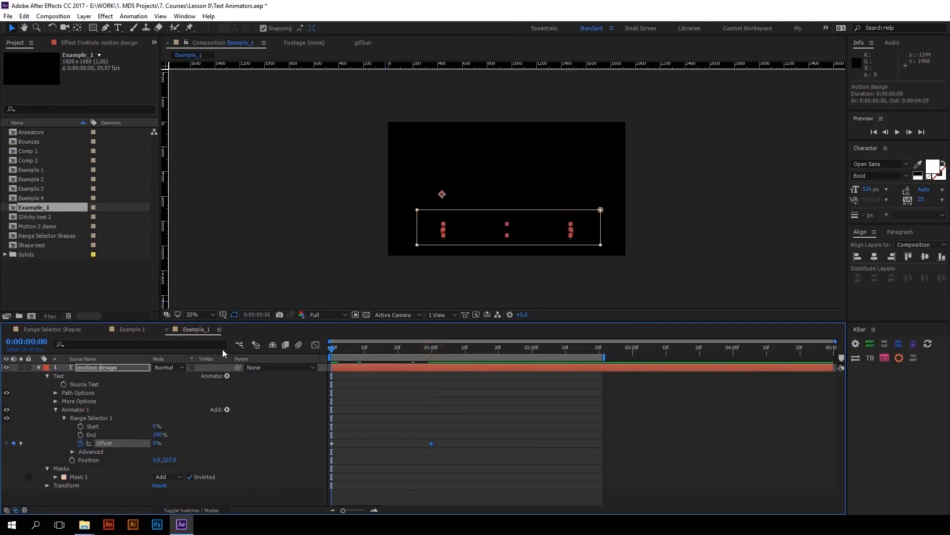
Change Range Selector 1's Shape to Ramp Up and scrub back to the first frame to check the text
{"action": "left_click", "coordinate": [431, 349]}
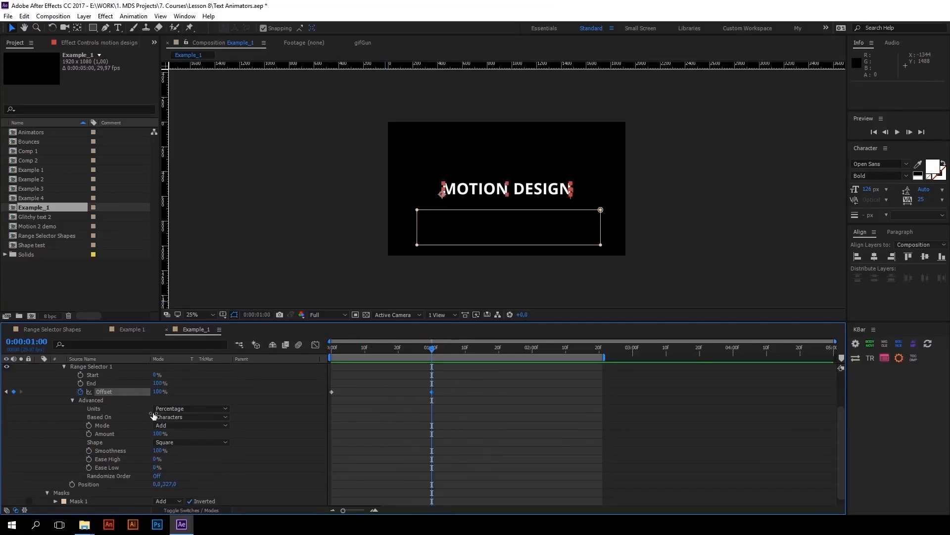
{"action": "left_click", "coordinate": [159, 443]}
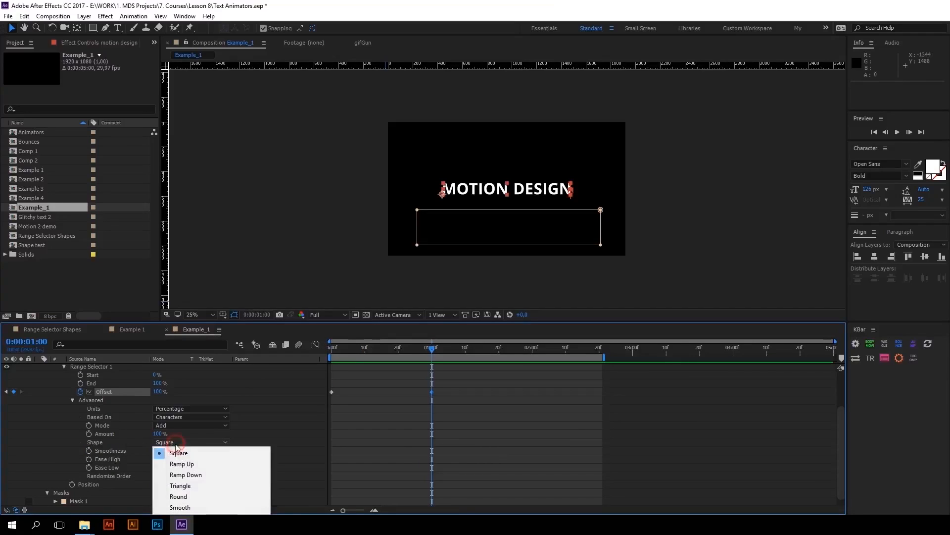
{"action": "left_click", "coordinate": [182, 465]}
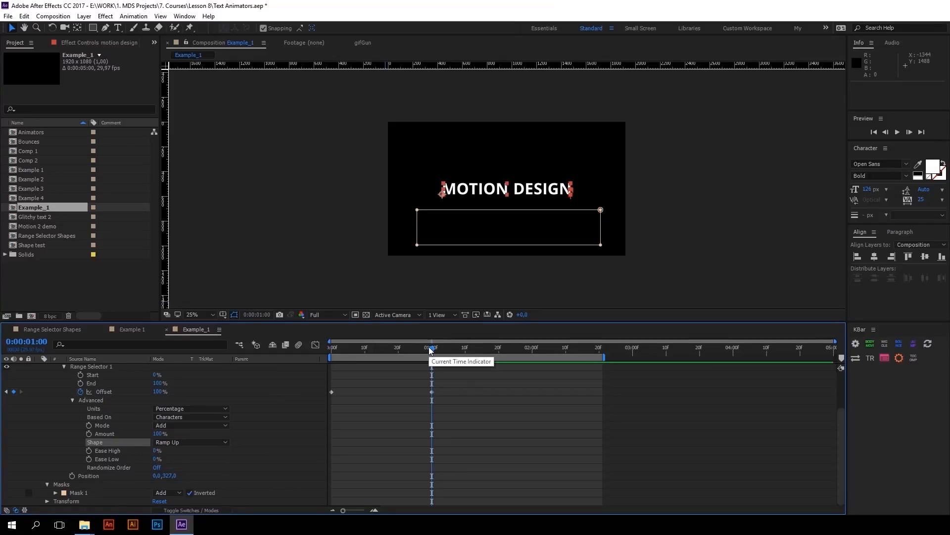
{"action": "left_click_drag", "start_coordinate": [431, 350], "coordinate": [287, 338]}
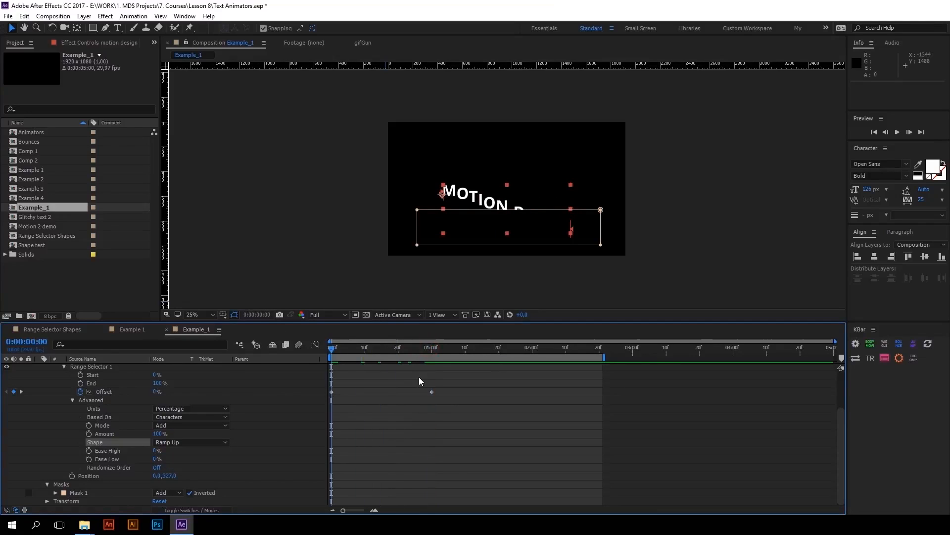
Set the Offset keyframe at the first frame to -100% and preview the animation
{"action": "left_click", "coordinate": [153, 392]}
{"action": "type", "text": "-100"}
{"action": "key", "text": "Return"}
{"action": "key", "text": "space"}
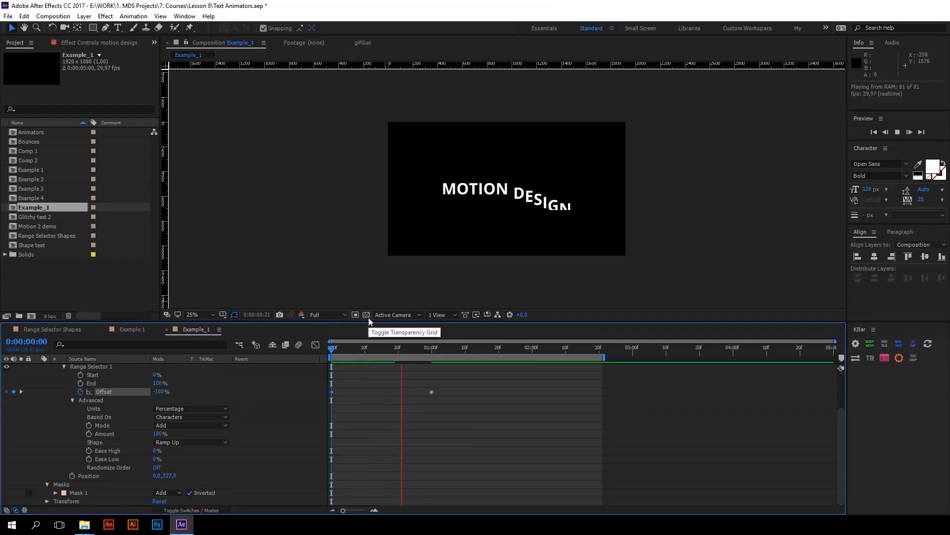
Set Range Selector 1's Ease High to 10% and Ease Low to 100%, and preview the animation
{"action": "left_click", "coordinate": [432, 347]}
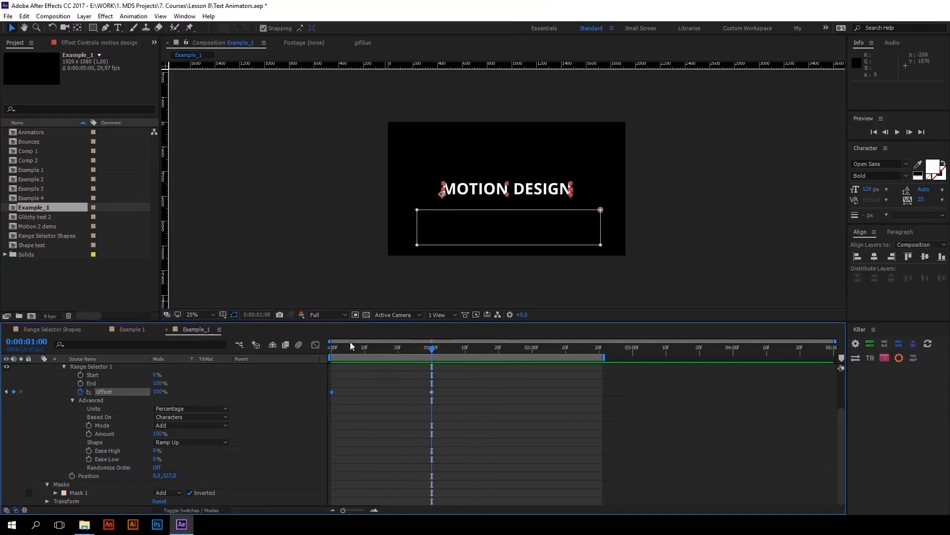
{"action": "left_click", "coordinate": [111, 449]}
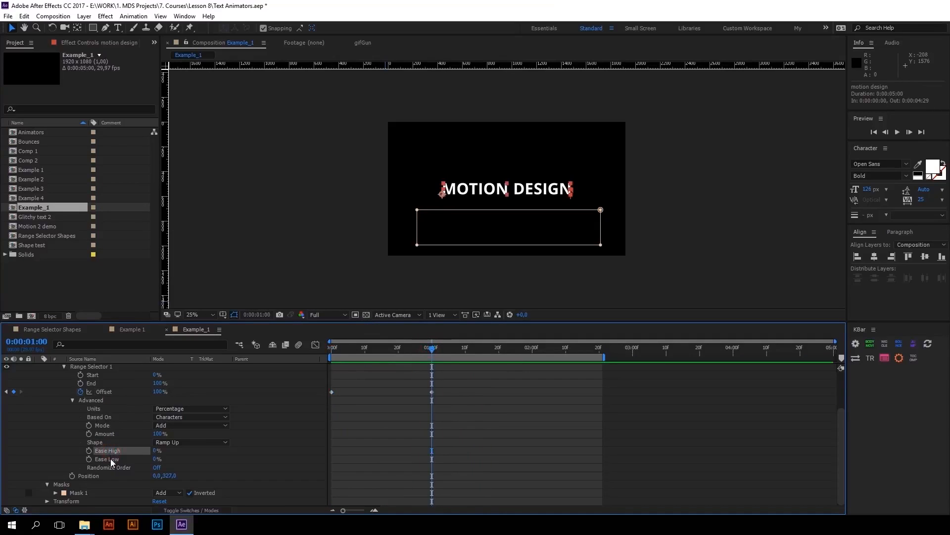
{"action": "left_click", "coordinate": [110, 459]}
{"action": "left_click", "coordinate": [113, 449]}
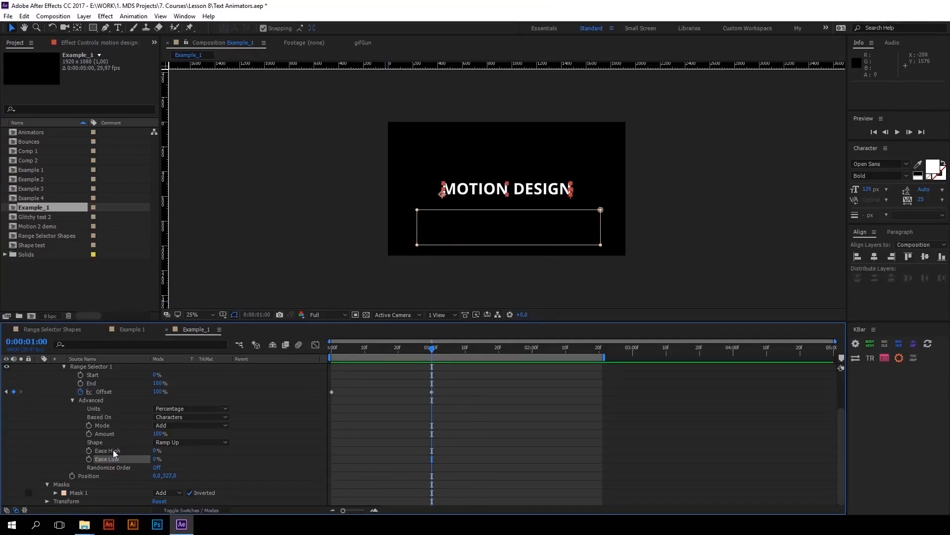
{"action": "left_click_drag", "start_coordinate": [156, 451], "coordinate": [156, 454]}
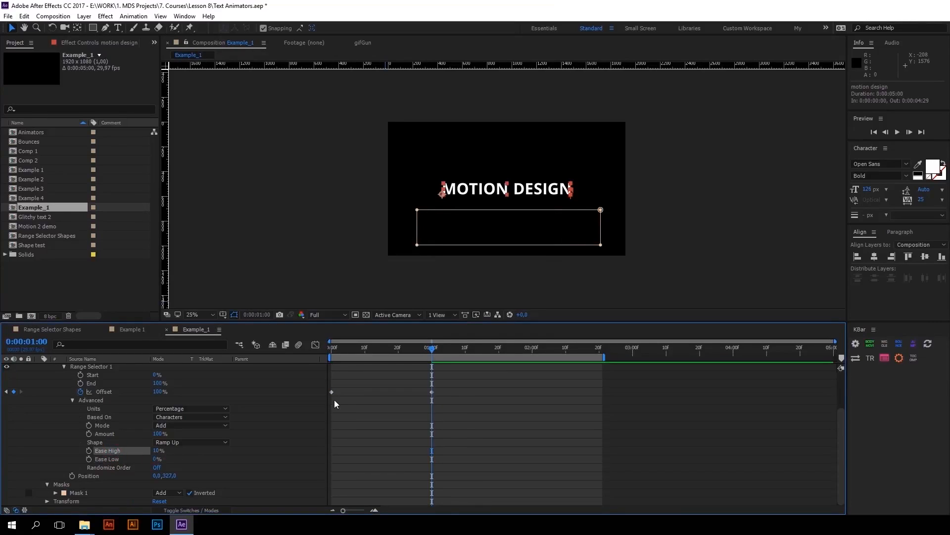
{"action": "left_click", "coordinate": [156, 458]}
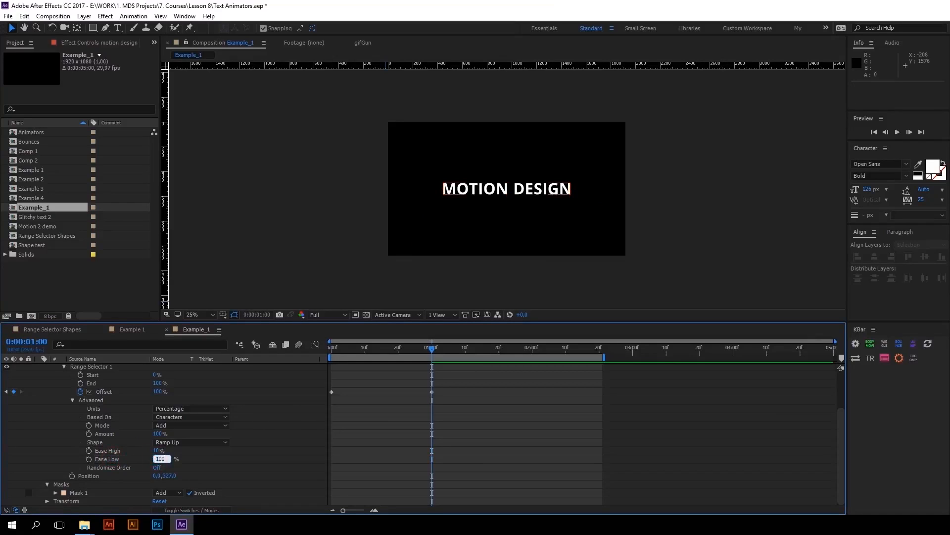
{"action": "type", "text": "100"}
{"action": "key", "text": "Return"}
{"action": "left_click_drag", "start_coordinate": [371, 351], "coordinate": [267, 352]}
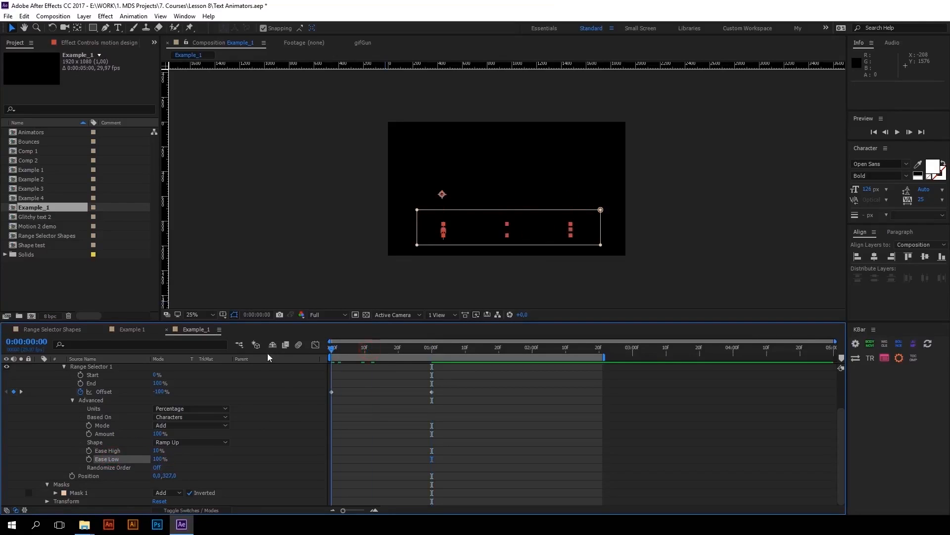
{"action": "key", "text": "space"}
{"action": "key", "text": "k"}
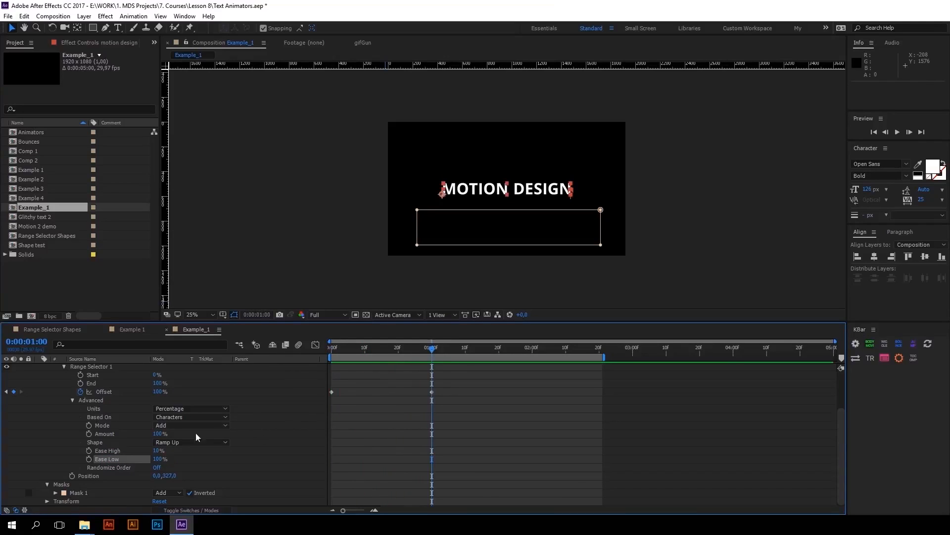
Set Range Selector 1's Based On option to Words and preview the animation from the first frame
{"action": "left_click", "coordinate": [99, 417]}
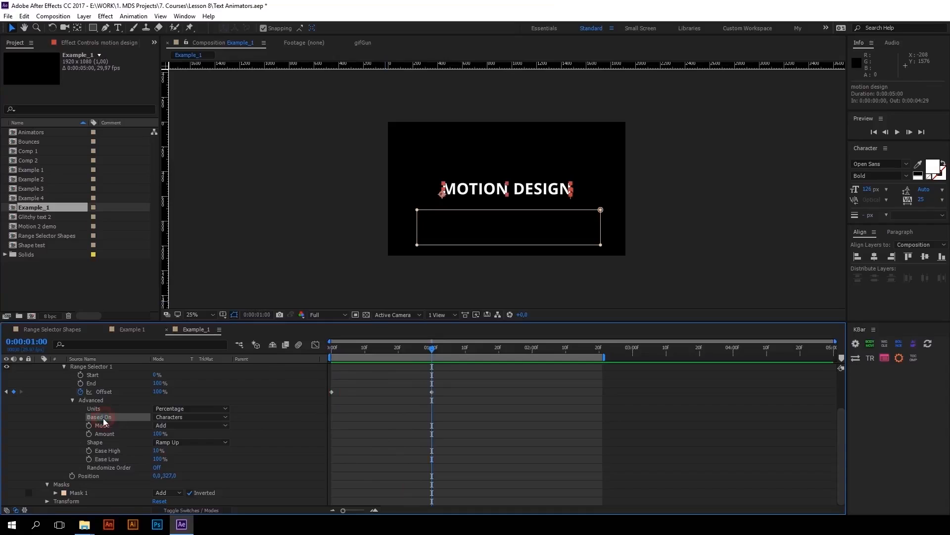
{"action": "left_click", "coordinate": [183, 418]}
{"action": "left_click", "coordinate": [178, 450]}
{"action": "key", "text": "Home"}
{"action": "key", "text": "space"}
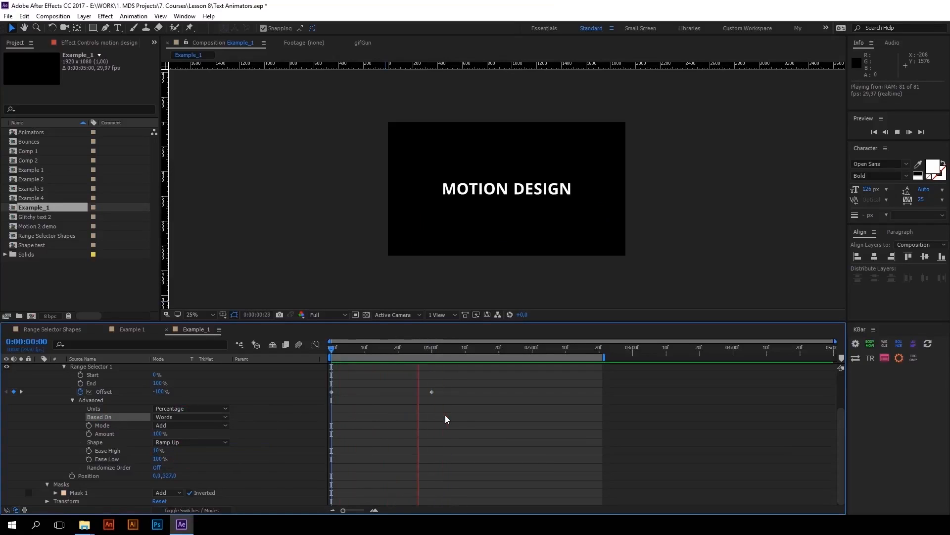
Place the playhead at one second and duplicate Animator 1 on the motion design layer
{"action": "left_click", "coordinate": [432, 348]}
{"action": "scroll", "coordinate": [71, 387], "scroll_direction": "up", "scroll_amount": 1}
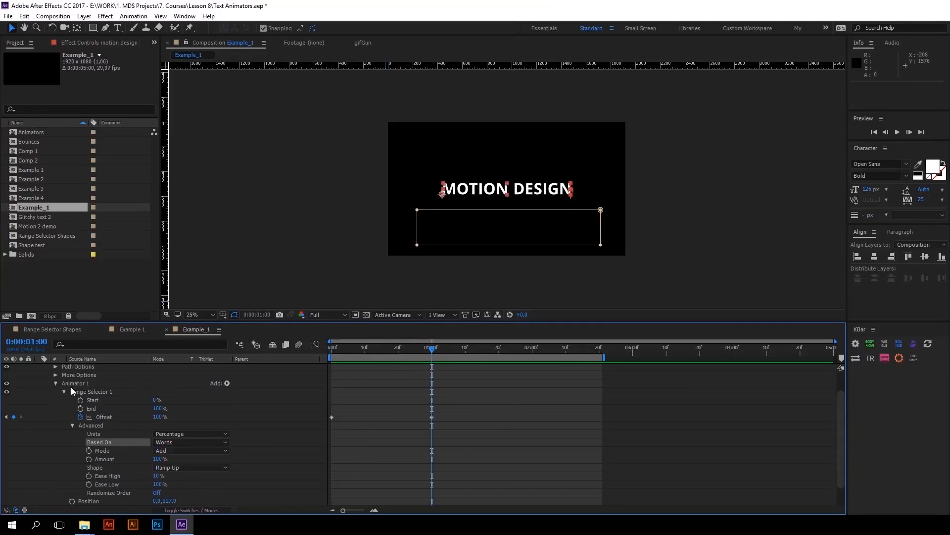
{"action": "left_click", "coordinate": [55, 384]}
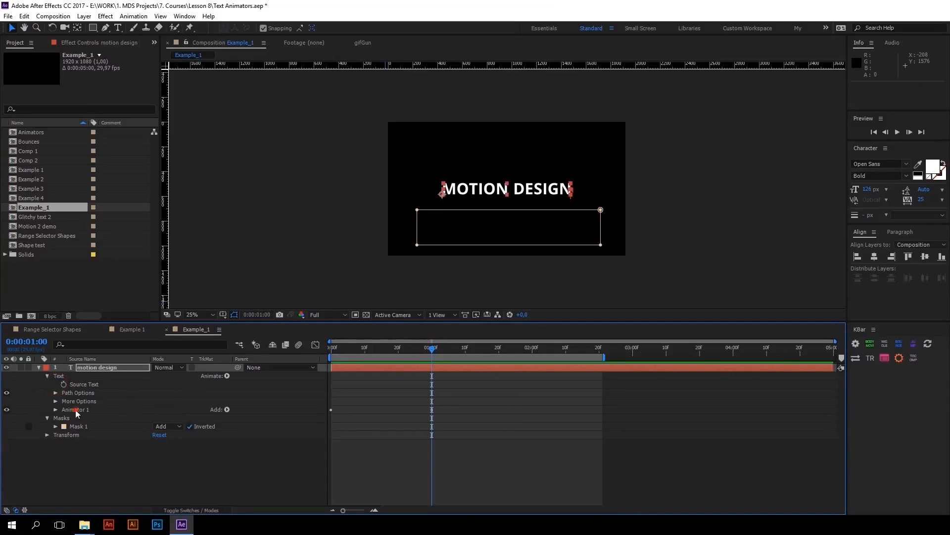
{"action": "left_click", "coordinate": [82, 410]}
{"action": "key", "text": "ctrl+d"}
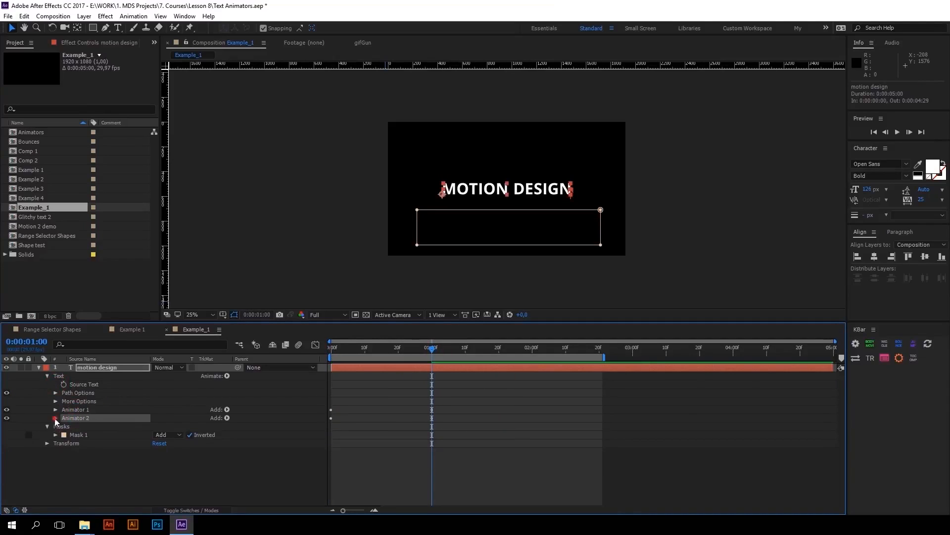
Set the Shape of Animator 2's Range Selector 1 to Ramp Down
{"action": "left_click", "coordinate": [55, 418]}
{"action": "left_click", "coordinate": [64, 426]}
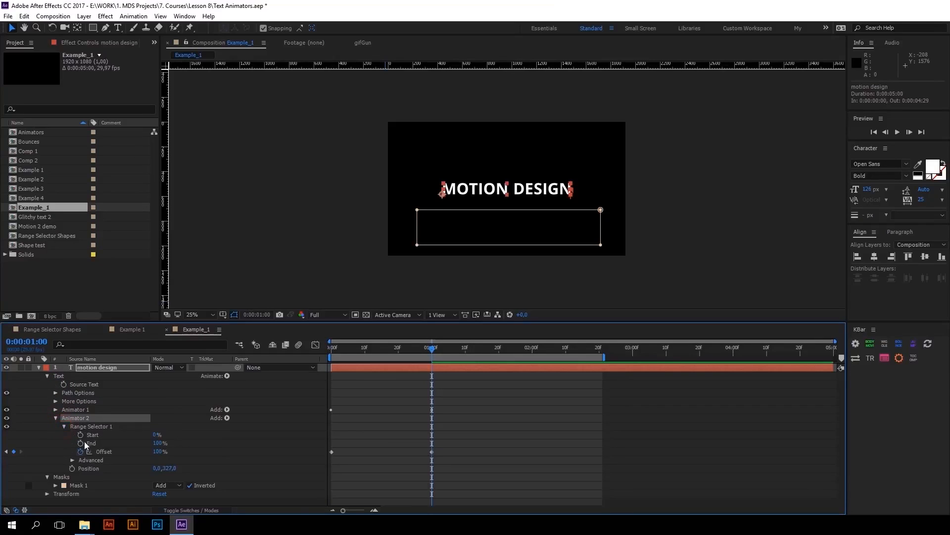
{"action": "left_click", "coordinate": [73, 460]}
{"action": "scroll", "coordinate": [97, 452], "scroll_direction": "down", "scroll_amount": 3}
{"action": "left_click", "coordinate": [164, 451]}
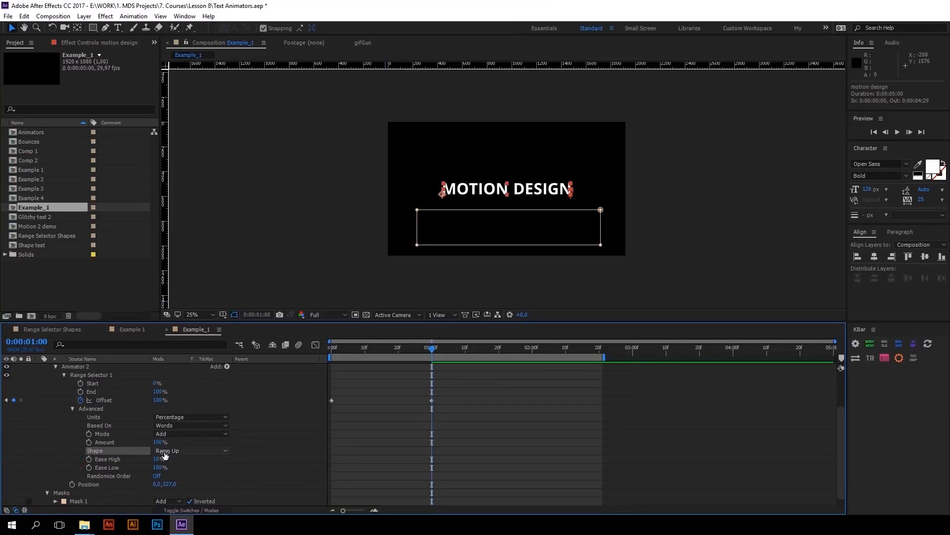
{"action": "left_click", "coordinate": [165, 452]}
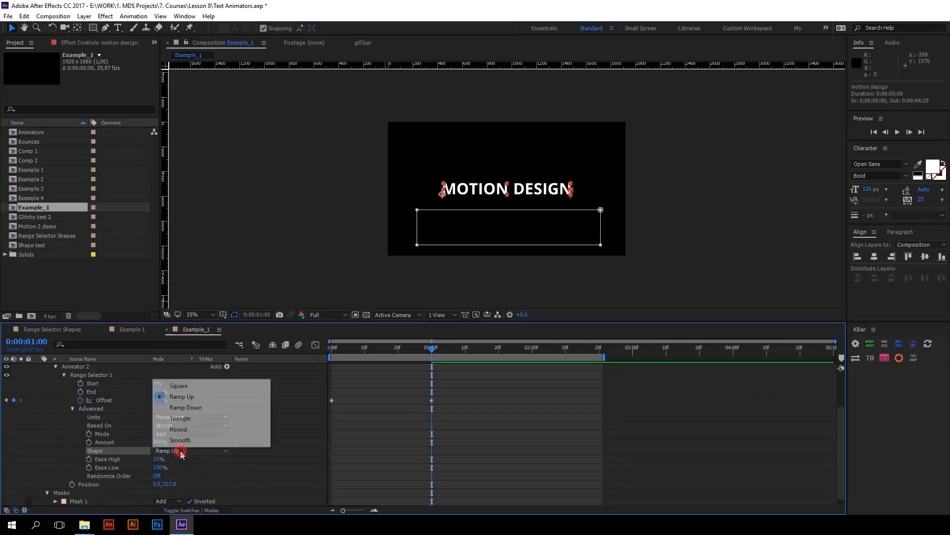
{"action": "left_click", "coordinate": [184, 407]}
Shift Animator 2's Offset keyframes to start at one second and end at two seconds, and preview the animation
{"action": "mouse_move", "coordinate": [450, 414]}
{"action": "left_mouse_down"}
{"action": "mouse_move", "coordinate": [310, 394]}
{"action": "mouse_move", "coordinate": [433, 411]}
{"action": "left_mouse_up"}
{"action": "scroll", "coordinate": [433, 411], "scroll_direction": "up", "scroll_amount": 3}
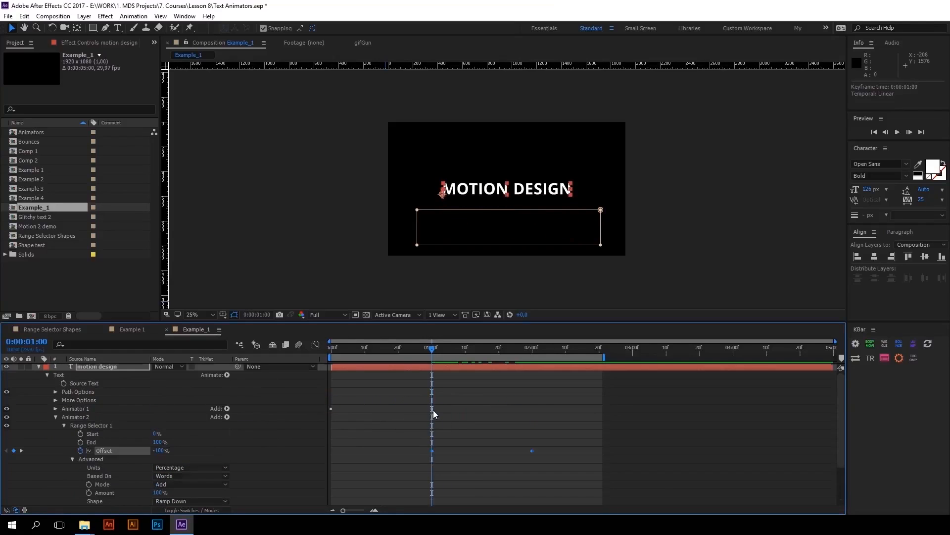
{"action": "left_click", "coordinate": [542, 447]}
{"action": "left_click", "coordinate": [327, 342]}
{"action": "key", "text": "space"}
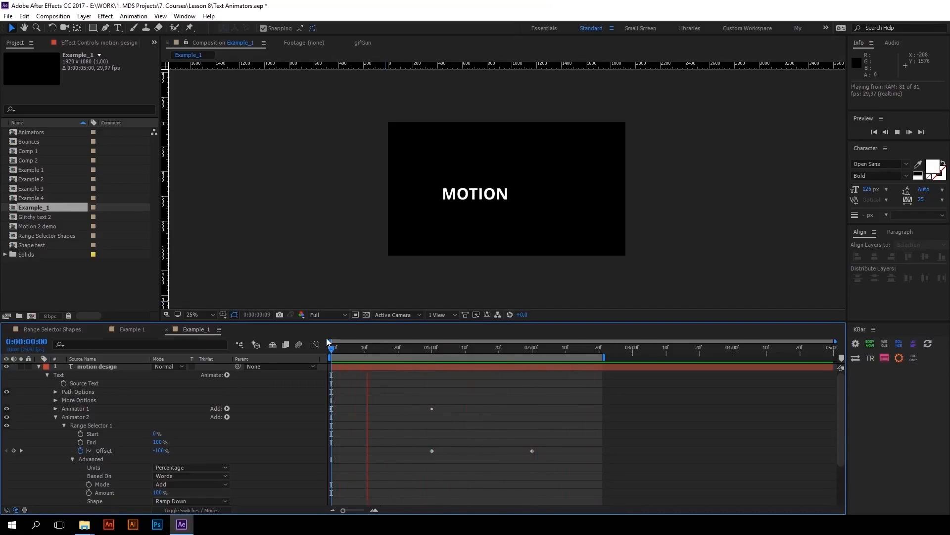
Set Based On to Characters for Animator 2's Range Selector 1 and preview the animation
{"action": "left_click", "coordinate": [431, 349]}
{"action": "left_click_drag", "start_coordinate": [552, 452], "coordinate": [438, 440]}
{"action": "left_click", "coordinate": [106, 476]}
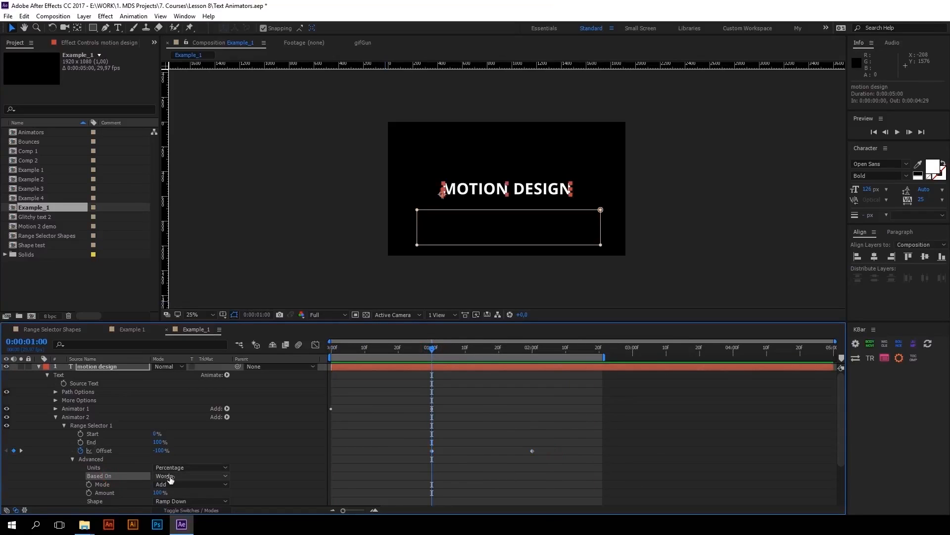
{"action": "left_click", "coordinate": [193, 476]}
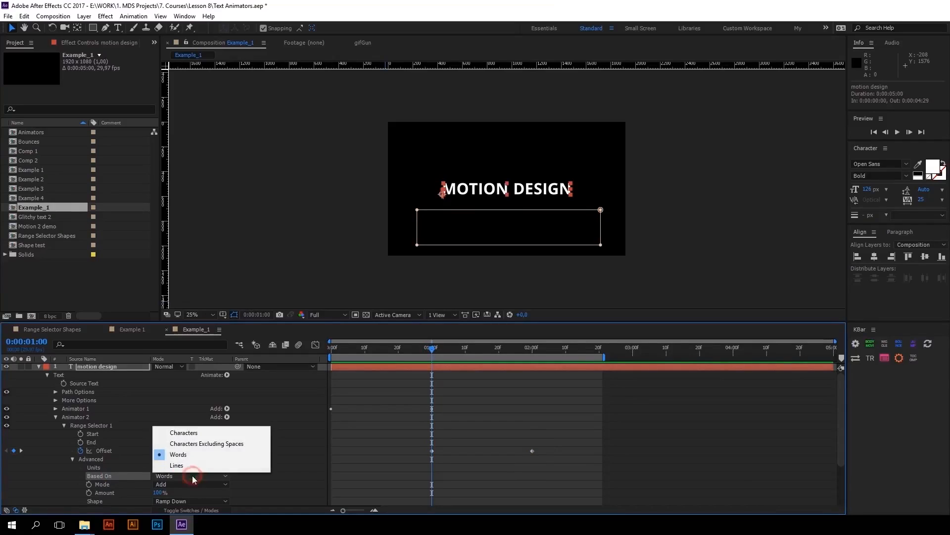
{"action": "left_click", "coordinate": [193, 433]}
{"action": "key", "text": "space"}
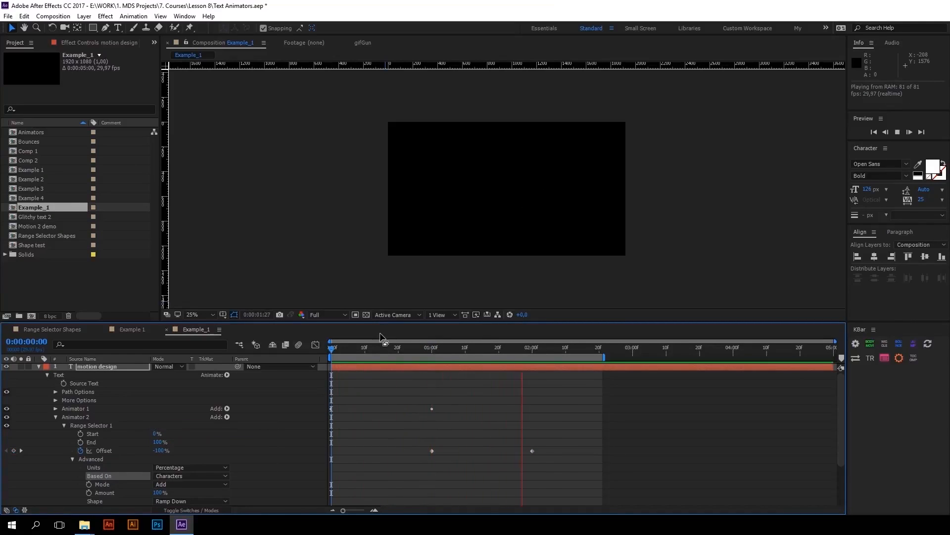
Move Animator 2's last Offset keyframe to 0:00:01:25 and preview the animation
{"action": "left_click", "coordinate": [432, 349]}
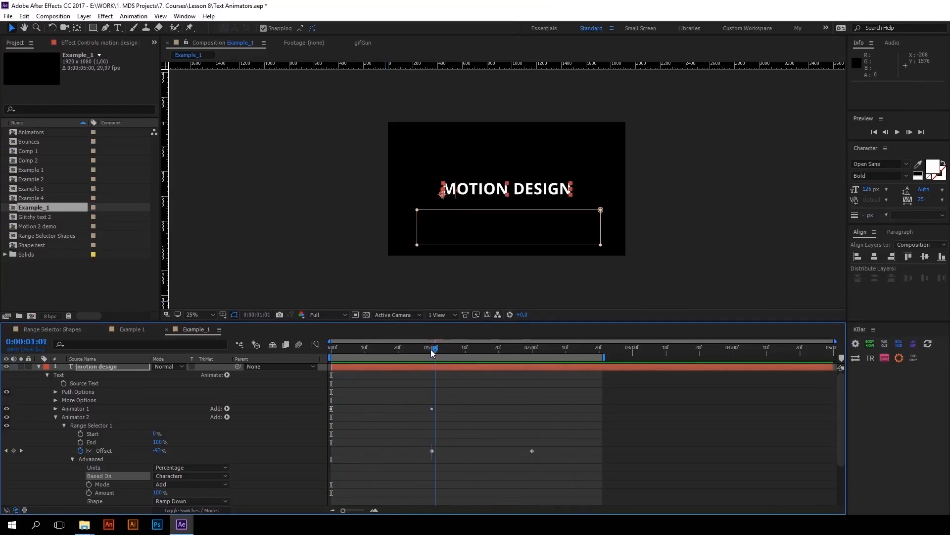
{"action": "left_click_drag", "start_coordinate": [532, 451], "coordinate": [512, 451]}
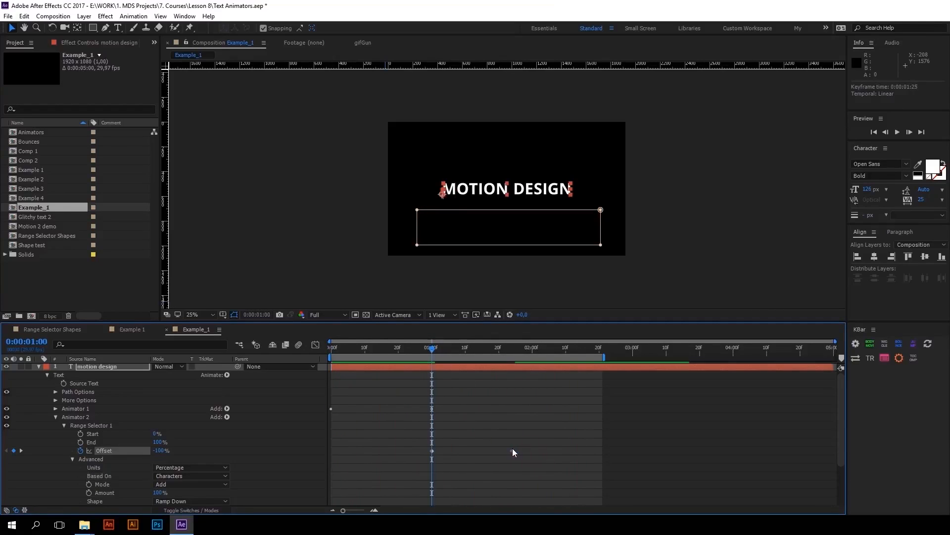
{"action": "key", "text": "space"}
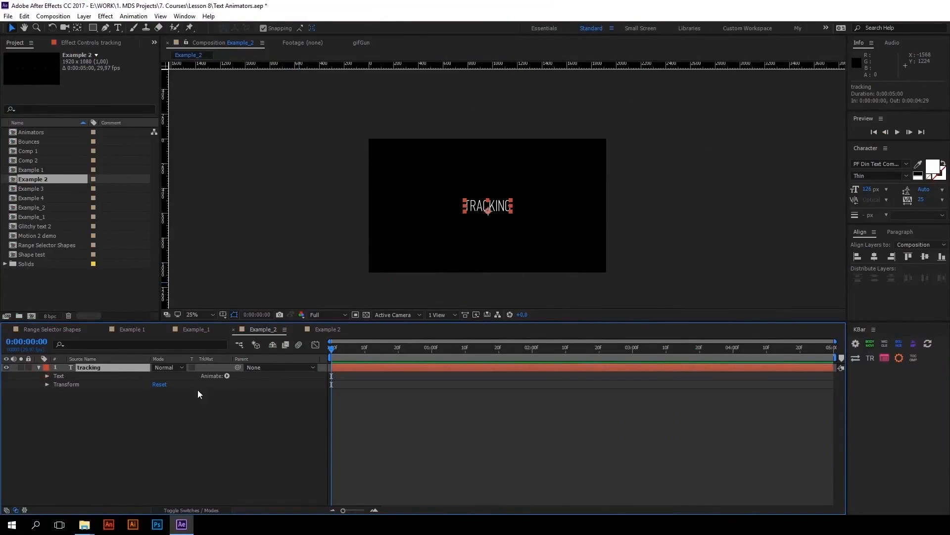
Add a Tracking animator to the tracking text layer and raise its Tracking Amount to about 49
{"action": "left_click", "coordinate": [227, 376]}
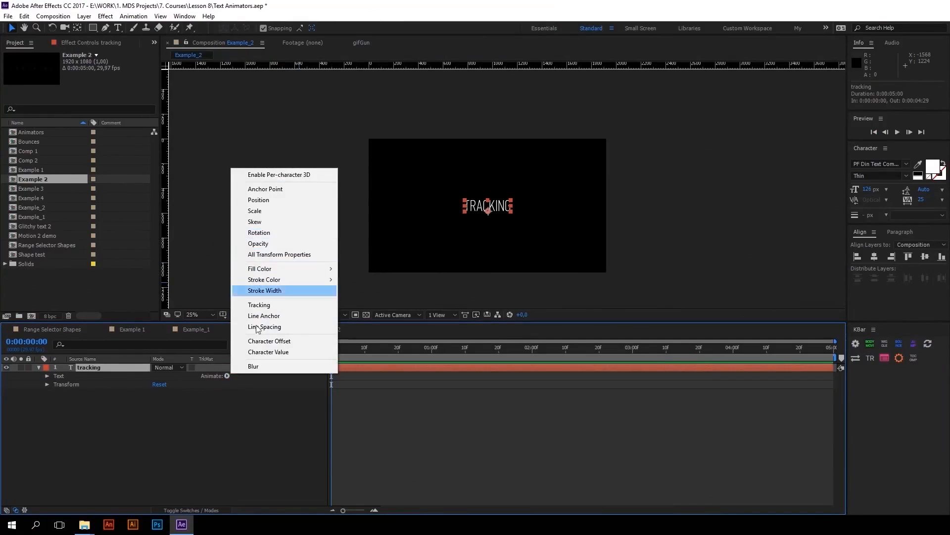
{"action": "left_click", "coordinate": [259, 304]}
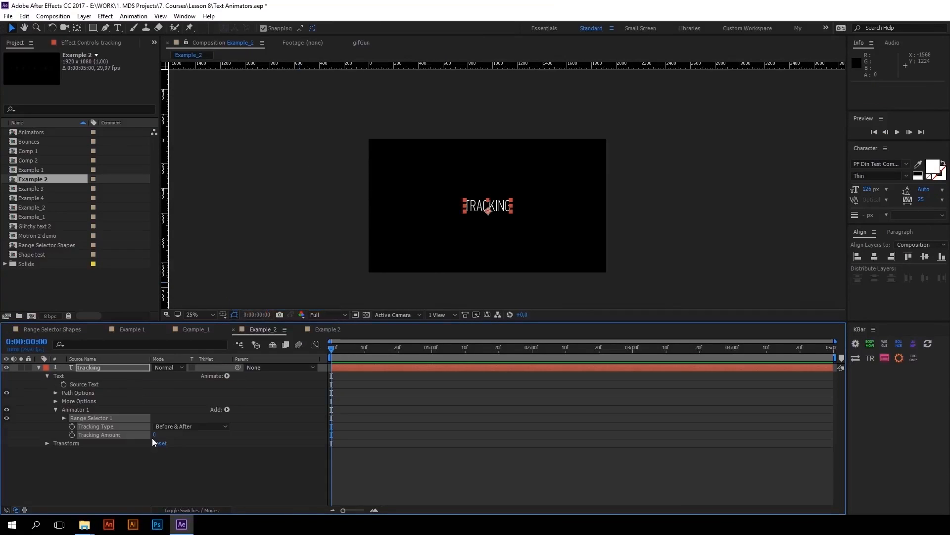
{"action": "mouse_move", "coordinate": [155, 437]}
{"action": "left_mouse_down"}
{"action": "mouse_move", "coordinate": [179, 427]}
{"action": "mouse_move", "coordinate": [169, 434]}
{"action": "left_mouse_up"}
Add a Blur property to Animator 1 of the tracking text layer
{"action": "left_click", "coordinate": [226, 409]}
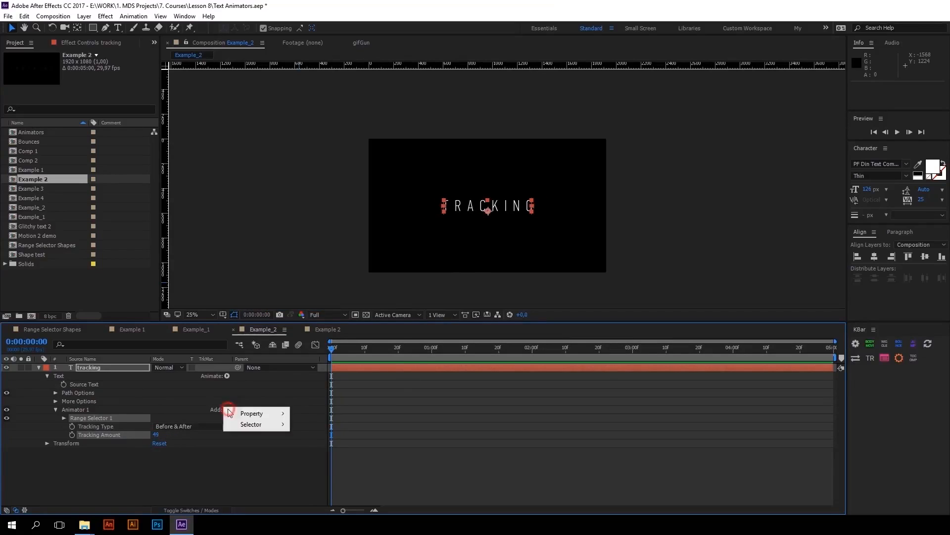
{"action": "mouse_move", "coordinate": [237, 413]}
{"action": "left_click", "coordinate": [310, 412]}
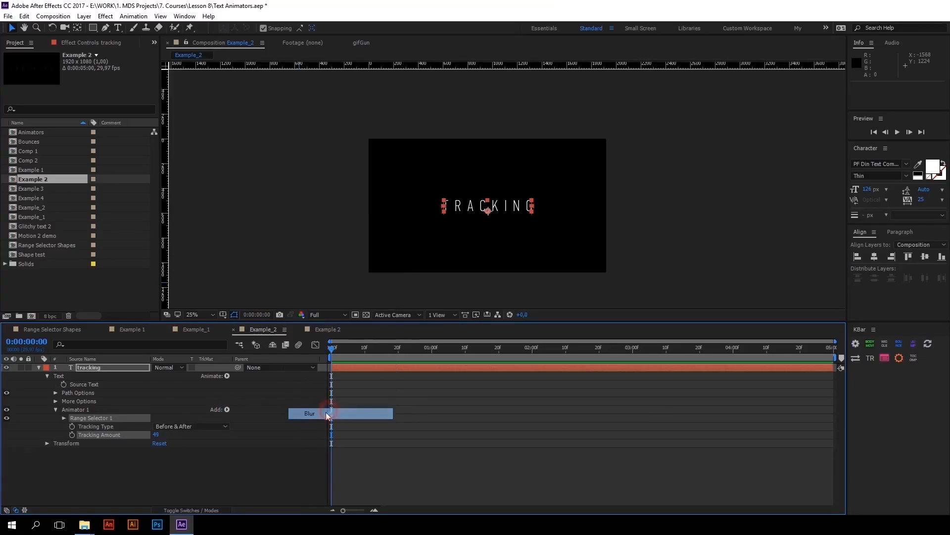
{"action": "left_click_drag", "start_coordinate": [194, 440], "coordinate": [158, 443]}
Set Tracking Amount to 50 with a keyframe at 0:00:01:20
{"action": "left_click", "coordinate": [102, 434]}
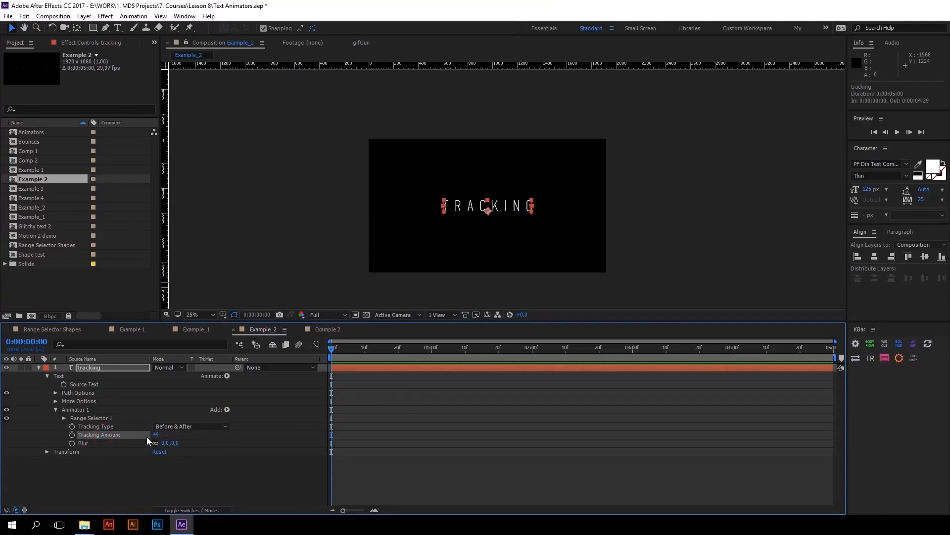
{"action": "left_click", "coordinate": [72, 434]}
{"action": "key", "text": "ctrl+z"}
{"action": "left_click_drag", "start_coordinate": [335, 349], "coordinate": [498, 363]}
{"action": "key", "text": "Return"}
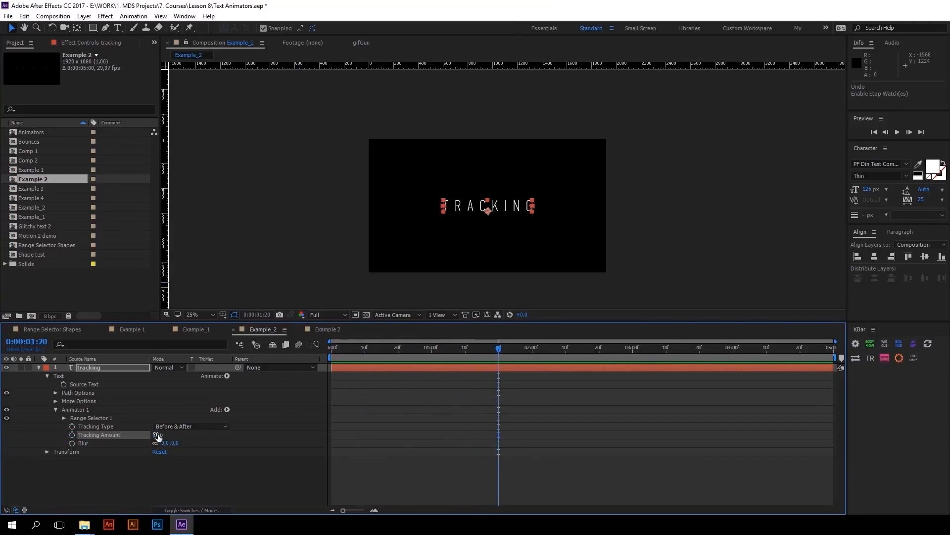
{"action": "left_click", "coordinate": [71, 435]}
Keyframe Tracking Amount at 158 on the first frame and preview the animation
{"action": "left_click_drag", "start_coordinate": [505, 346], "coordinate": [290, 342]}
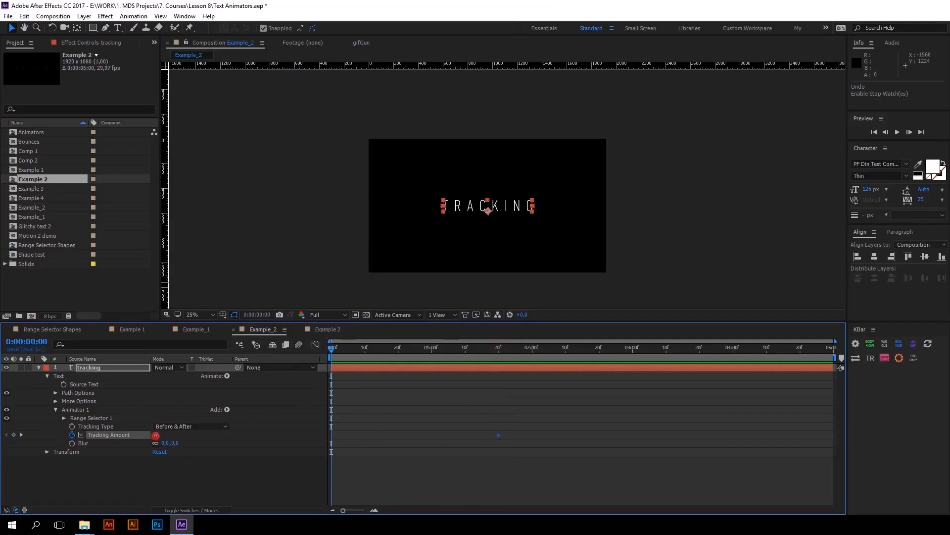
{"action": "left_click_drag", "start_coordinate": [156, 435], "coordinate": [206, 433]}
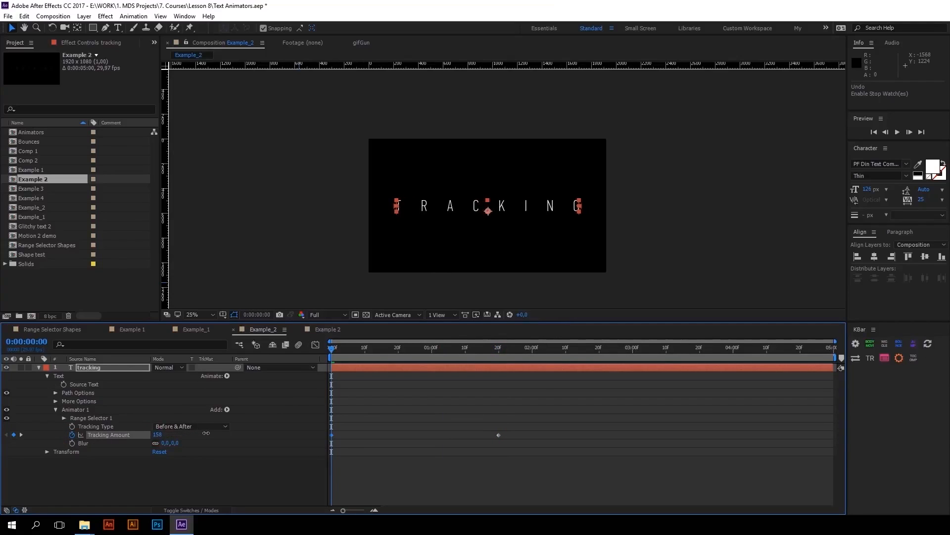
{"action": "key", "text": "space"}
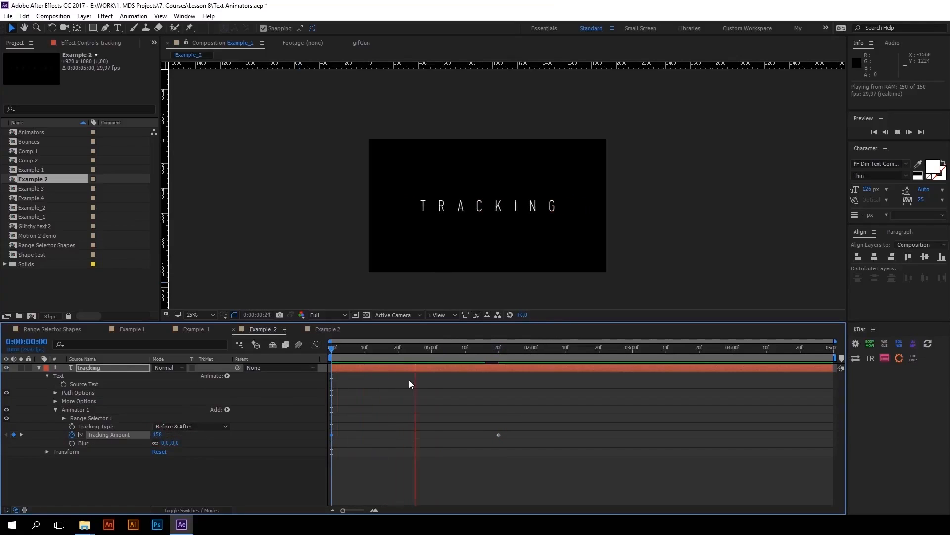
{"action": "key", "text": "space"}
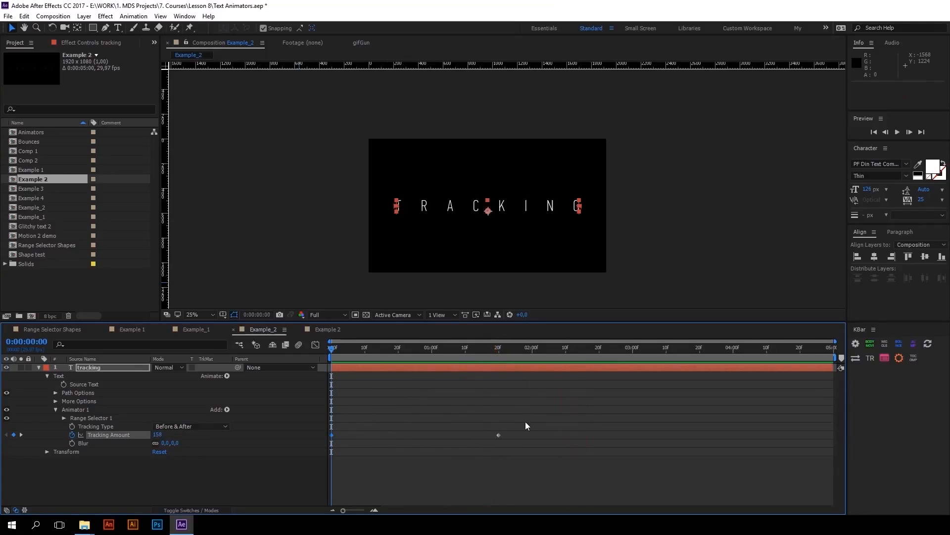
Apply Easy Ease to both Tracking Amount keyframes, lengthen the last keyframe's incoming ease in the speed graph, and preview
{"action": "left_click_drag", "start_coordinate": [523, 430], "coordinate": [319, 434]}
{"action": "key", "text": "F9"}
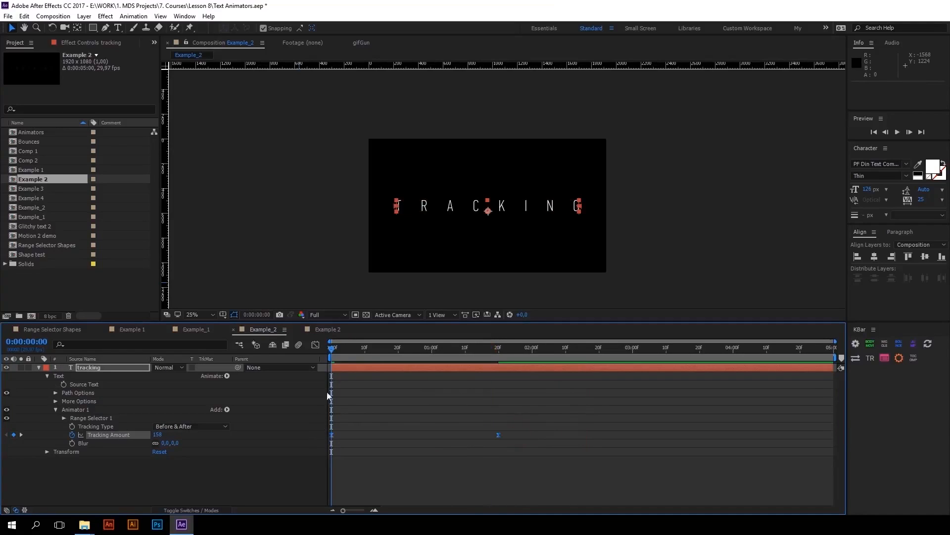
{"action": "left_click", "coordinate": [316, 345]}
{"action": "left_click_drag", "start_coordinate": [538, 397], "coordinate": [413, 371]}
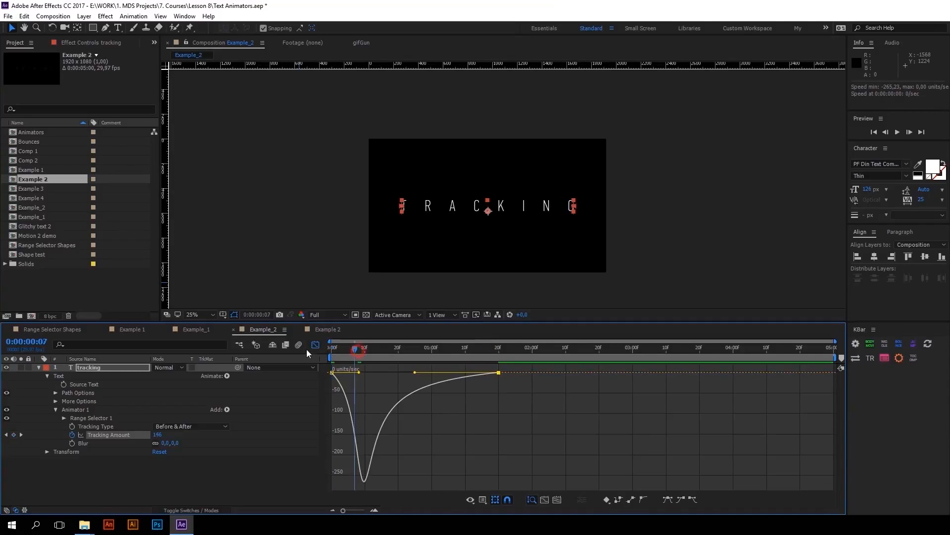
{"action": "key", "text": "space"}
Slightly shorten the last Tracking Amount keyframe's incoming ease handle, preview the motion, and close the Graph Editor
{"action": "key", "text": "space"}
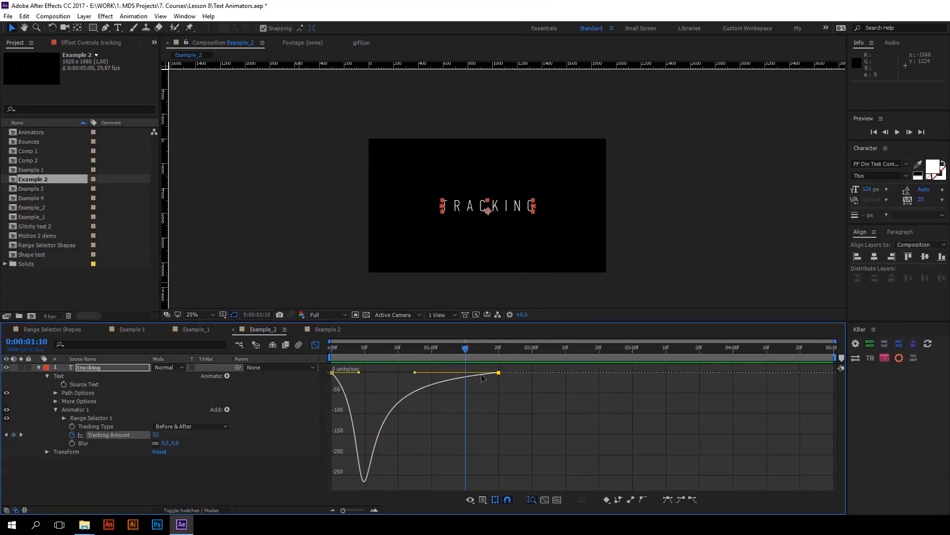
{"action": "left_click_drag", "start_coordinate": [417, 374], "coordinate": [427, 376]}
{"action": "key", "text": "space"}
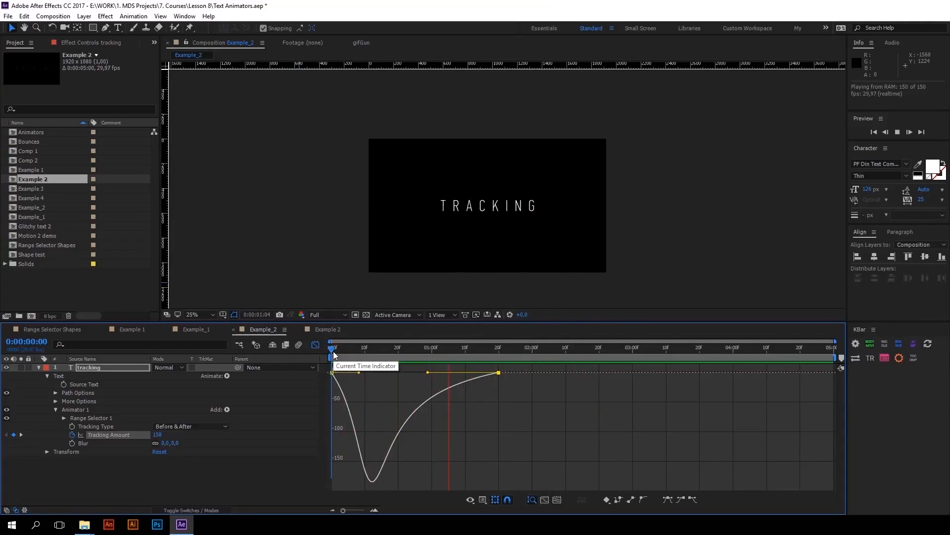
{"action": "key", "text": "space"}
{"action": "key", "text": "shift+F3"}
Keyframe Blur from 45 on the first frame to 0 at 0:00:01:20, and preview the animation
{"action": "left_click", "coordinate": [96, 443]}
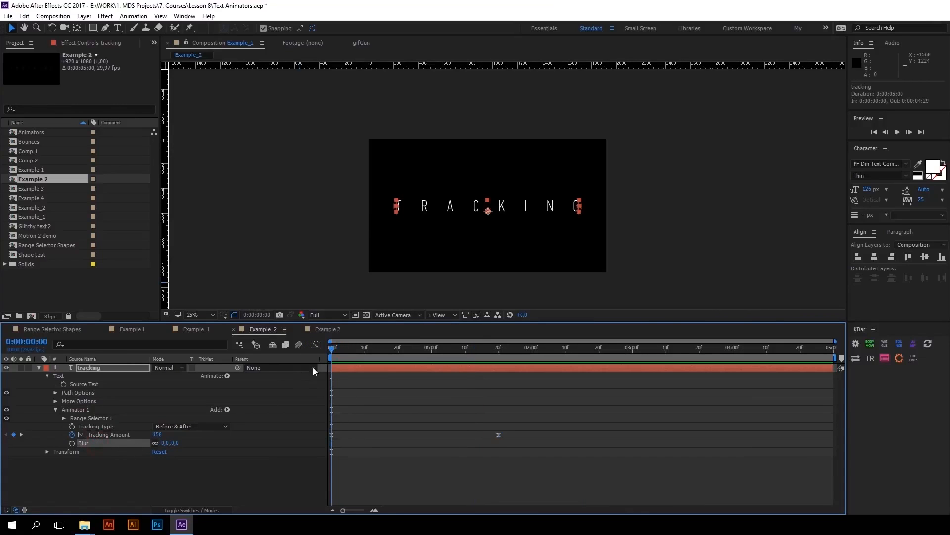
{"action": "left_click_drag", "start_coordinate": [339, 349], "coordinate": [499, 357]}
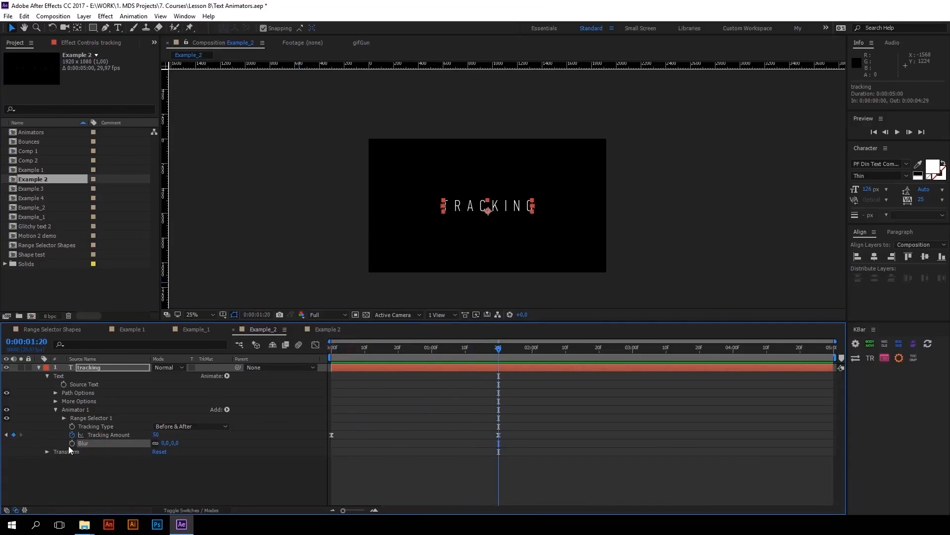
{"action": "left_click_drag", "start_coordinate": [488, 346], "coordinate": [330, 351]}
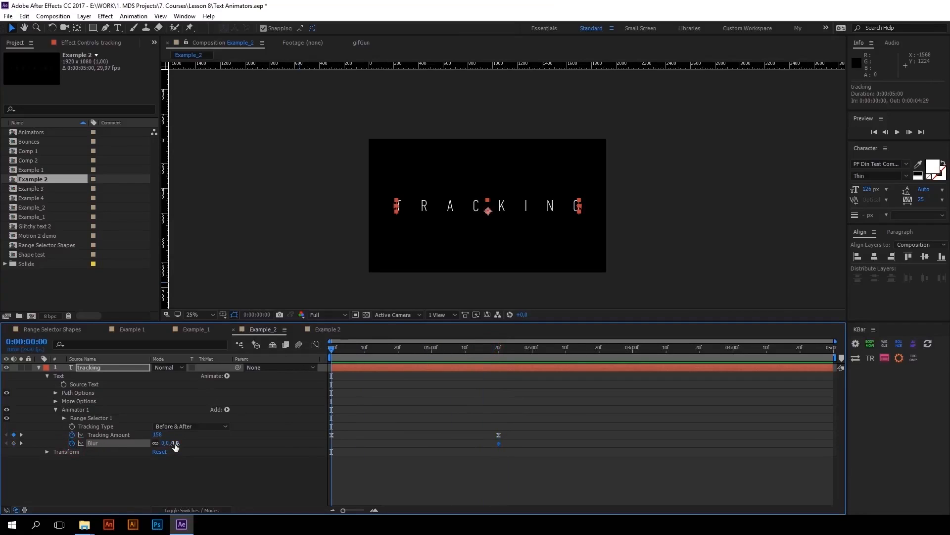
{"action": "left_click_drag", "start_coordinate": [175, 446], "coordinate": [220, 332]}
{"action": "key", "text": "space"}
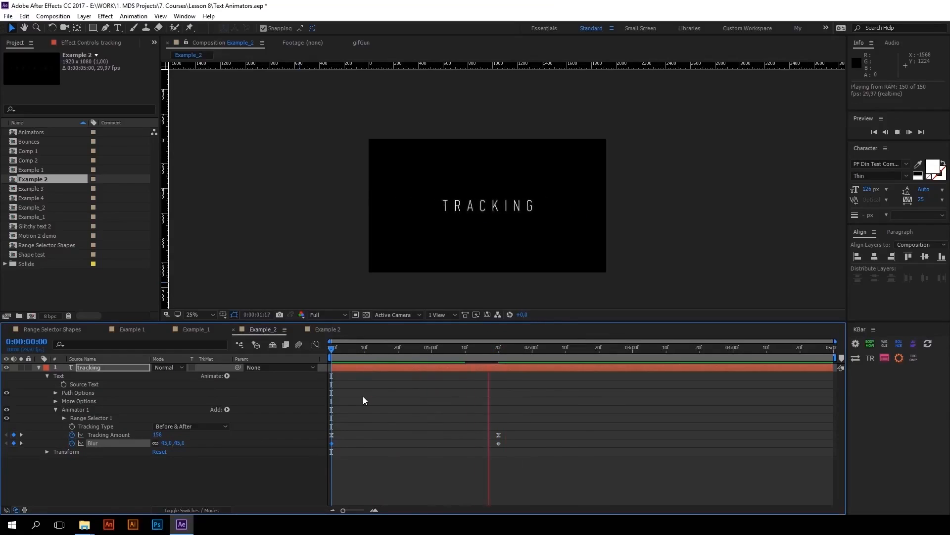
{"action": "key", "text": "space"}
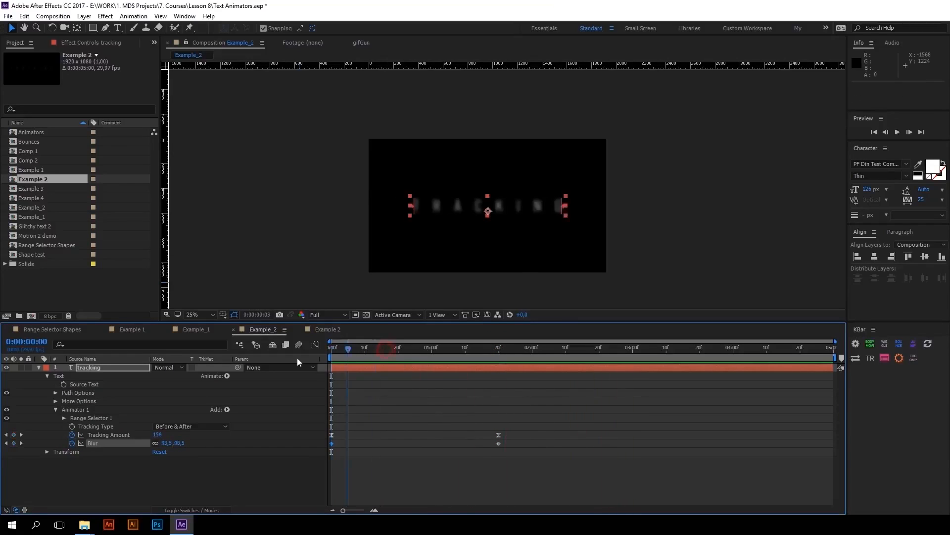
Add the Scale property to Animator 1 of the tracking text layer
{"action": "left_click", "coordinate": [117, 409]}
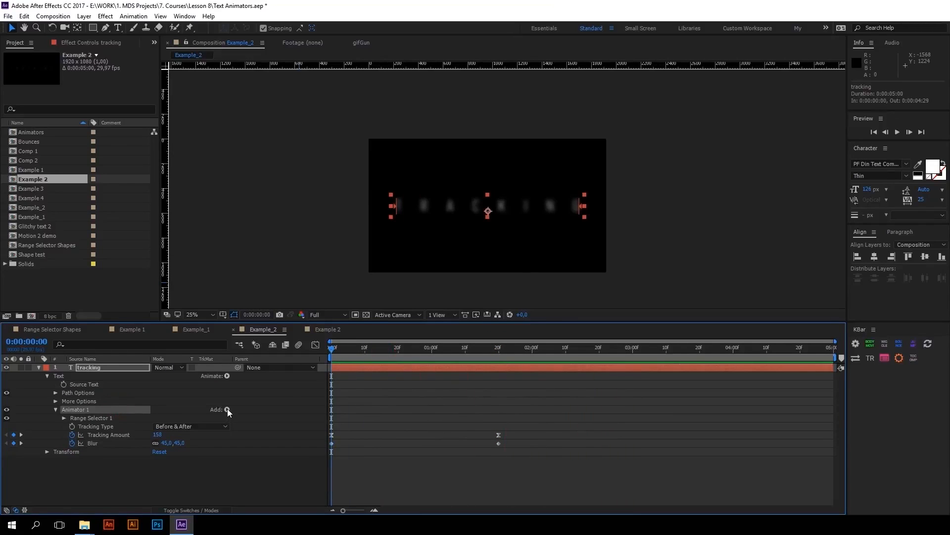
{"action": "left_click", "coordinate": [227, 409]}
{"action": "mouse_move", "coordinate": [275, 414]}
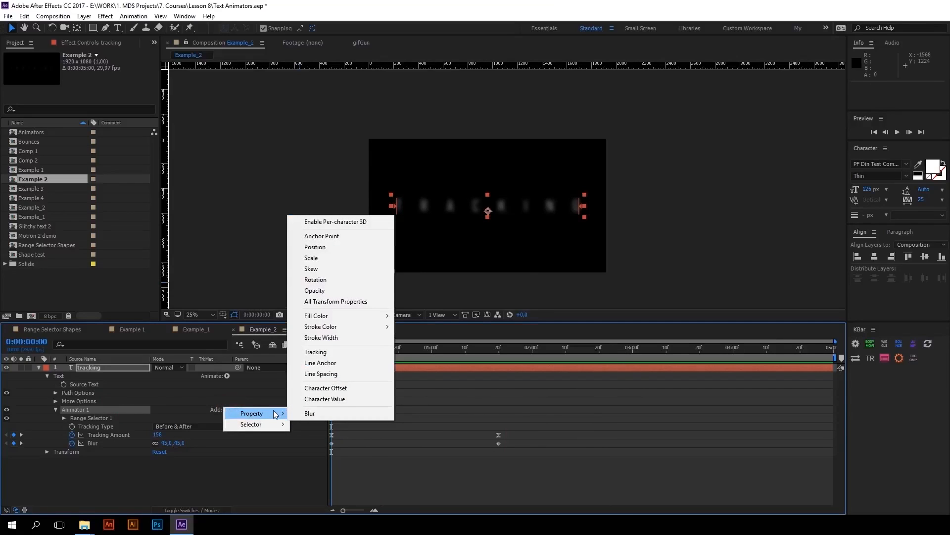
{"action": "left_click", "coordinate": [312, 258]}
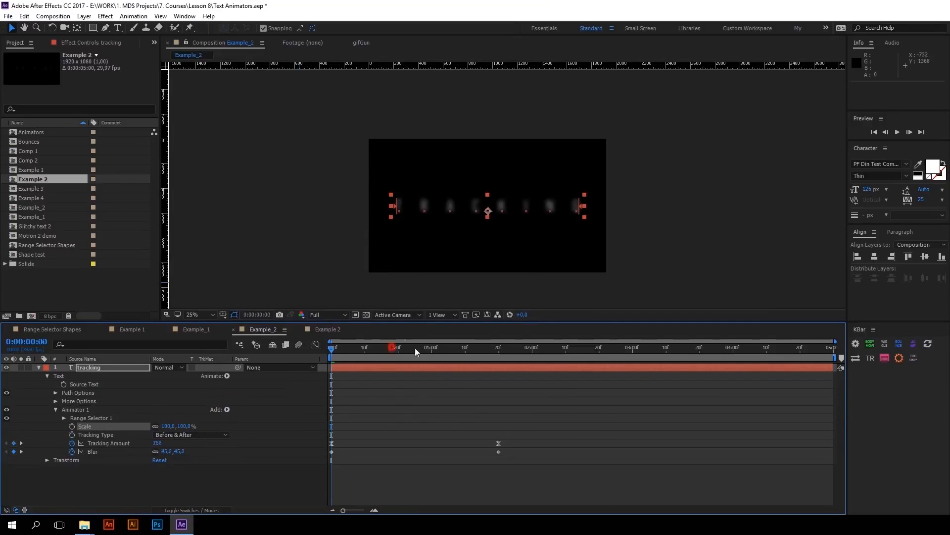
Try a different animator Scale value at 0:00:01:06 to check each letter's scaling origin, and undo the change
{"action": "left_click_drag", "start_coordinate": [415, 347], "coordinate": [452, 348]}
{"action": "left_click_drag", "start_coordinate": [186, 427], "coordinate": [207, 429]}
{"action": "key", "text": "ctrl+z"}
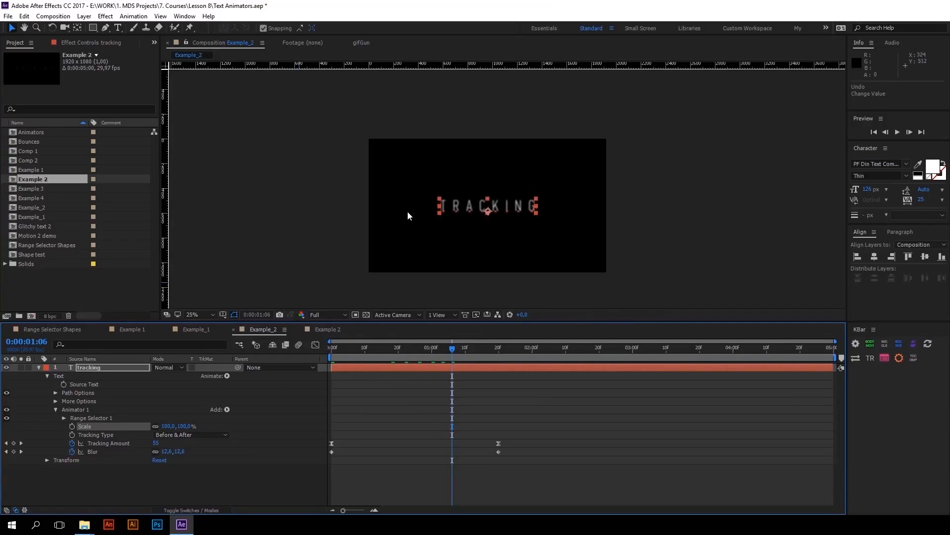
Set Anchor Point Grouping to Word and adjust Grouping Alignment so the anchor points sit vertically centred on the letters
{"action": "left_click", "coordinate": [68, 402]}
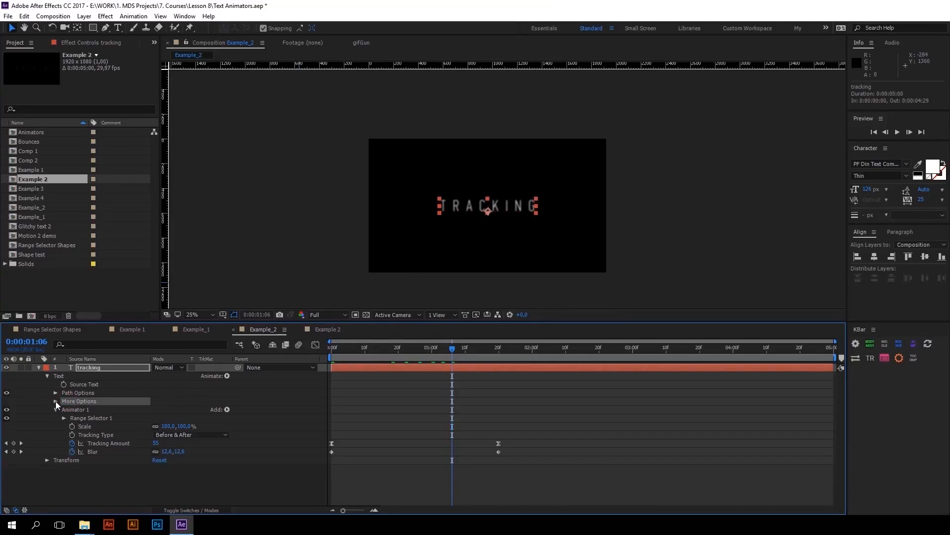
{"action": "left_click", "coordinate": [55, 401]}
{"action": "left_click", "coordinate": [98, 409]}
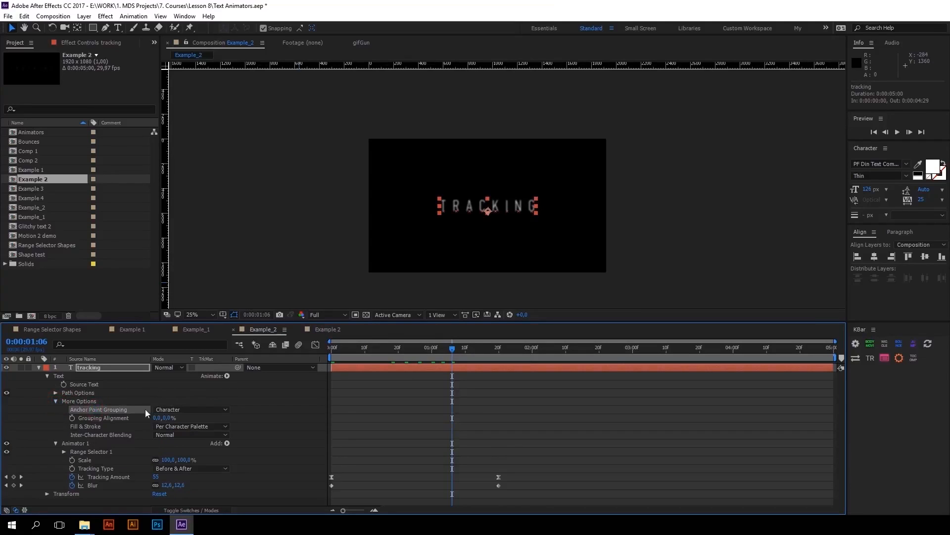
{"action": "left_click", "coordinate": [187, 410]}
{"action": "left_click", "coordinate": [182, 432]}
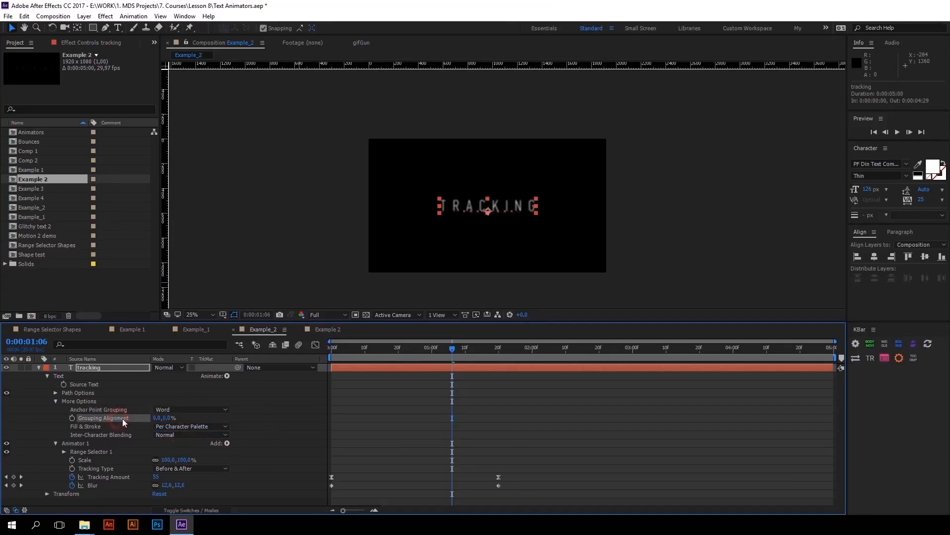
{"action": "left_click_drag", "start_coordinate": [168, 421], "coordinate": [147, 420]}
{"action": "left_click", "coordinate": [55, 401]}
Test the animator's Scale at 138% with the new anchor grouping, undo it, and deselect the layer
{"action": "left_click", "coordinate": [87, 424]}
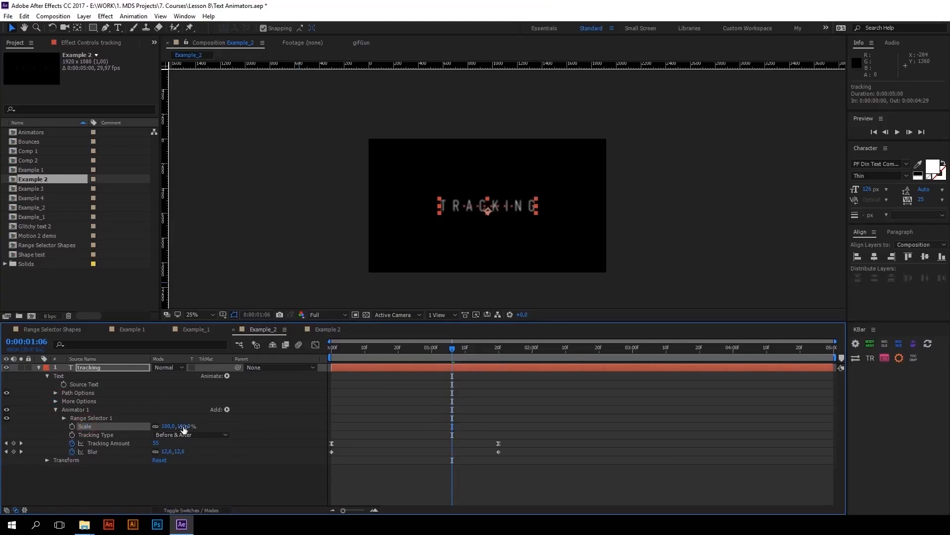
{"action": "left_click_drag", "start_coordinate": [168, 426], "coordinate": [189, 418]}
{"action": "key", "text": "ctrl+z"}
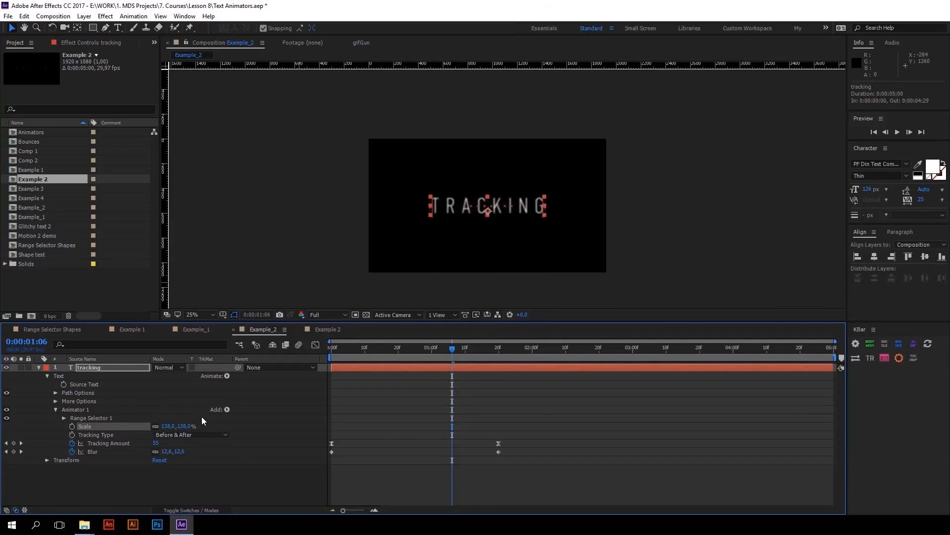
{"action": "left_click", "coordinate": [201, 417]}
Keyframe Scale from 152% on the first frame to 100% at 0:00:03:00, and raise the first Blur keyframe to 87
{"action": "key", "text": "Home"}
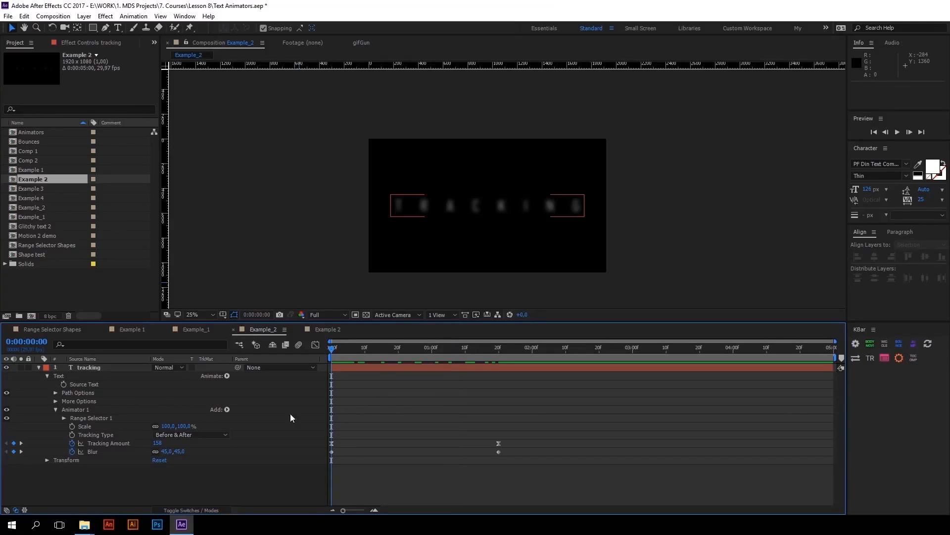
{"action": "left_click_drag", "start_coordinate": [334, 348], "coordinate": [287, 363]}
{"action": "left_click", "coordinate": [72, 427]}
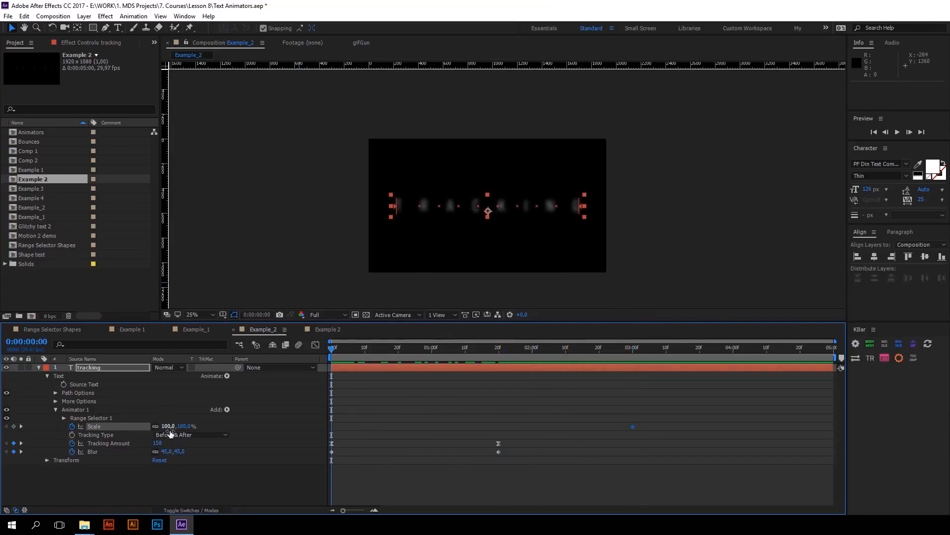
{"action": "left_click_drag", "start_coordinate": [168, 426], "coordinate": [194, 425]}
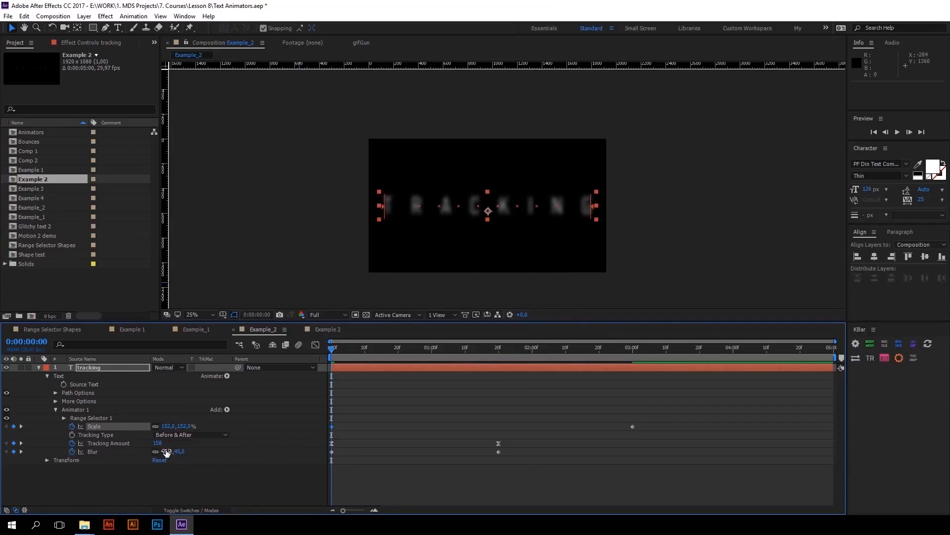
{"action": "left_click_drag", "start_coordinate": [168, 451], "coordinate": [172, 451]}
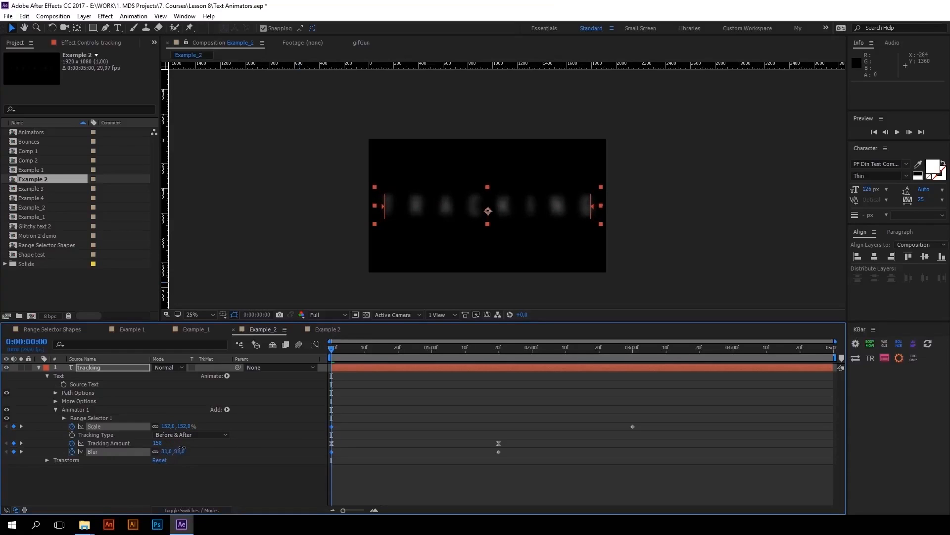
Apply Easy Ease to both Scale keyframes and lengthen the last keyframe's incoming ease in the speed graph
{"action": "left_click_drag", "start_coordinate": [647, 429], "coordinate": [326, 424]}
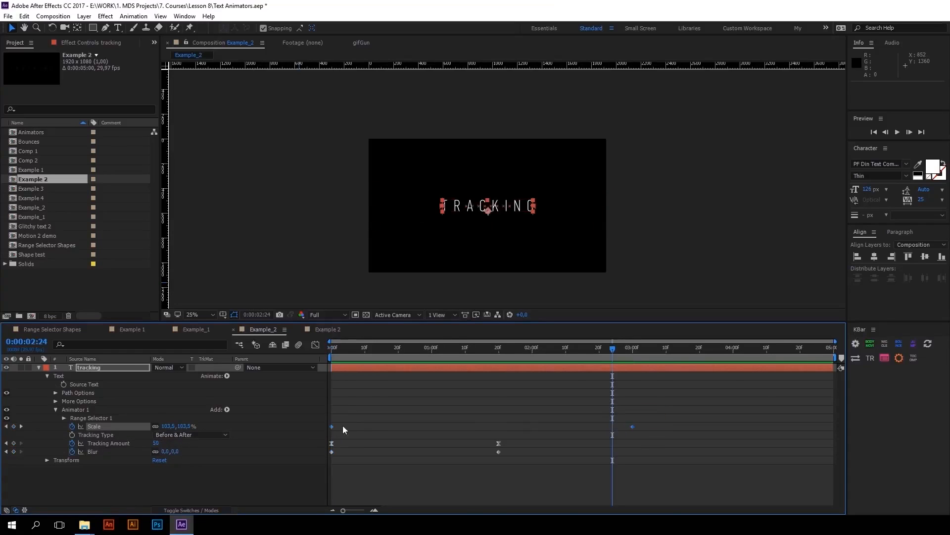
{"action": "key", "text": "F9"}
{"action": "left_click", "coordinate": [316, 345]}
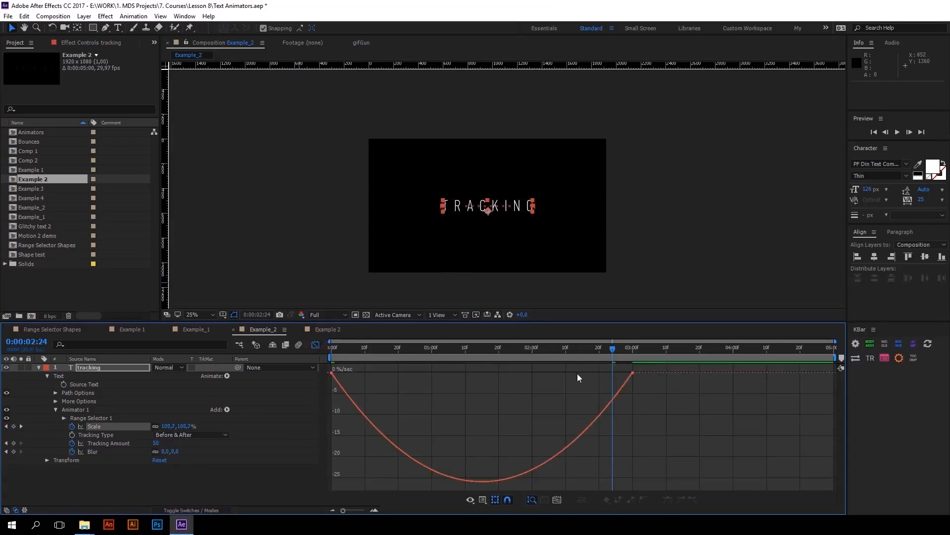
{"action": "left_click_drag", "start_coordinate": [578, 374], "coordinate": [482, 372]}
End the work area at 0:00:03:06 and preview the eased Scale animation
{"action": "left_click_drag", "start_coordinate": [358, 349], "coordinate": [652, 350]}
{"action": "key", "text": "space"}
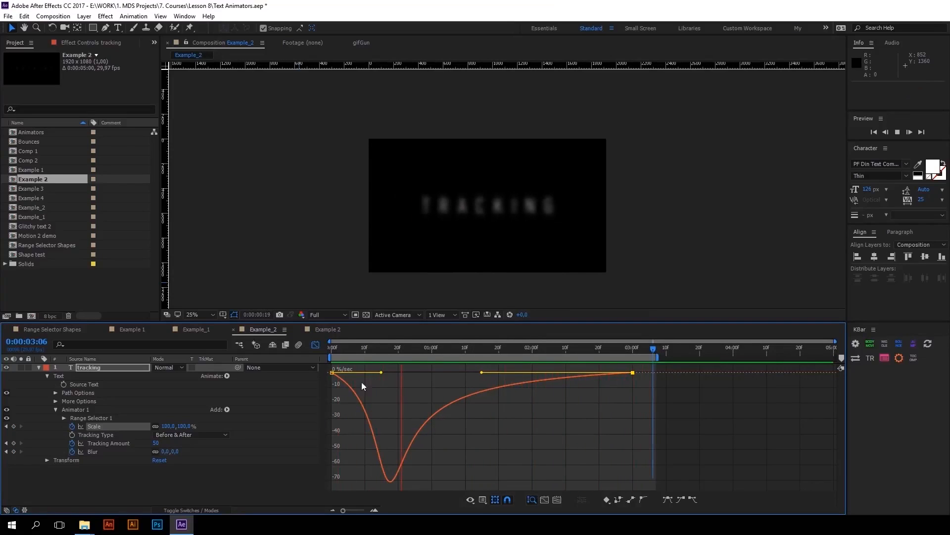
{"action": "key", "text": "space"}
Shorten the first Scale keyframe's outgoing ease handle and preview the animation from the first frame
{"action": "left_click_drag", "start_coordinate": [382, 372], "coordinate": [350, 372]}
{"action": "key", "text": "Home"}
{"action": "key", "text": "space"}
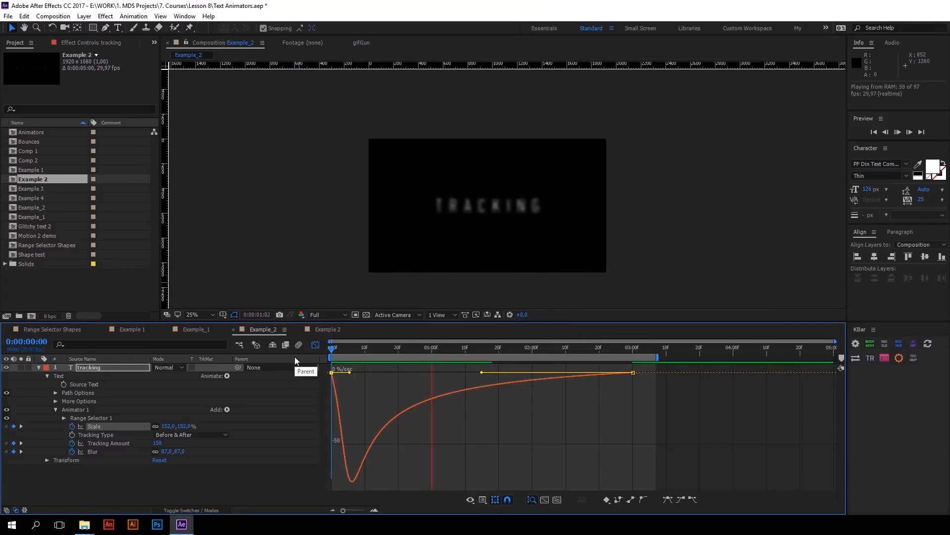
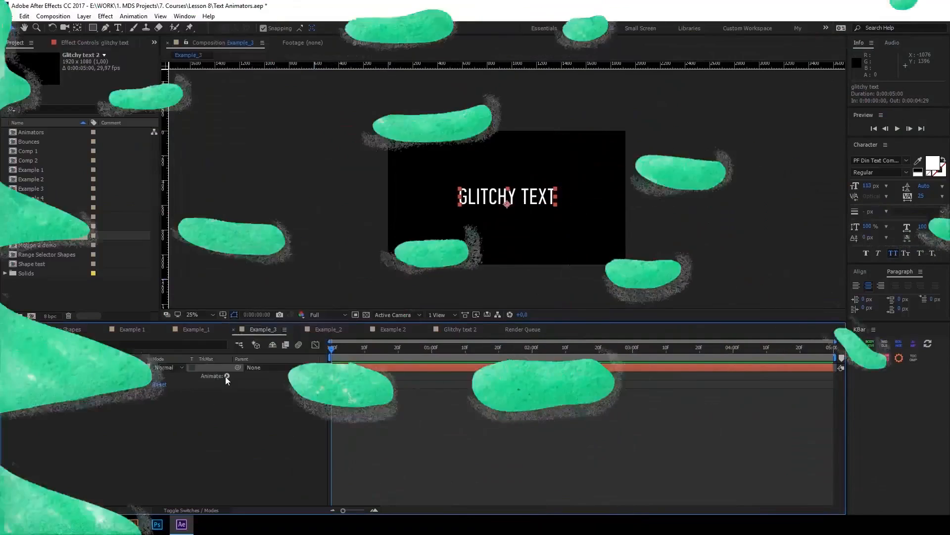
Add a Character Offset animator to the glitchy text layer and set its Character Offset to 34
{"action": "left_click", "coordinate": [227, 376]}
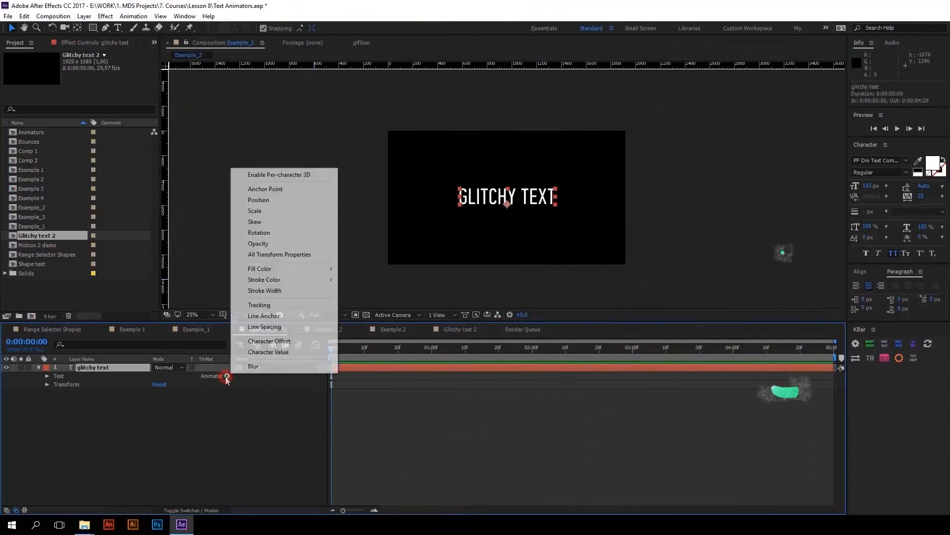
{"action": "left_click", "coordinate": [265, 342]}
{"action": "left_click", "coordinate": [159, 445]}
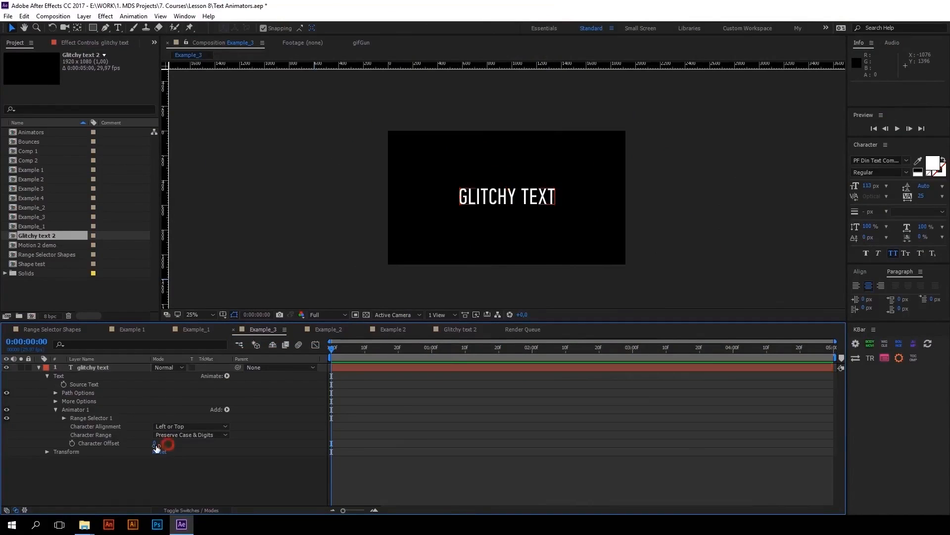
{"action": "left_click_drag", "start_coordinate": [154, 443], "coordinate": [169, 443]}
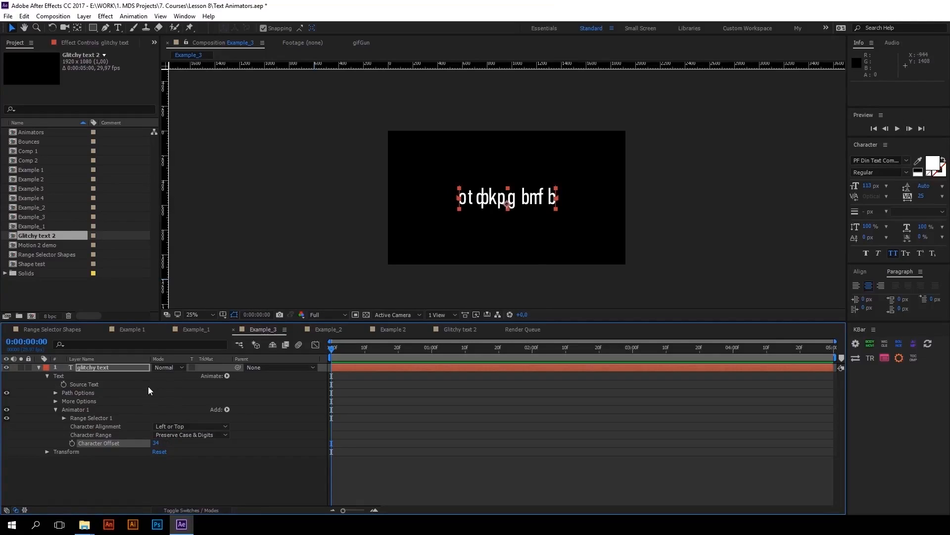
Add a Wiggly selector to the Character Offset animator and preview the changing letters
{"action": "left_click", "coordinate": [227, 410]}
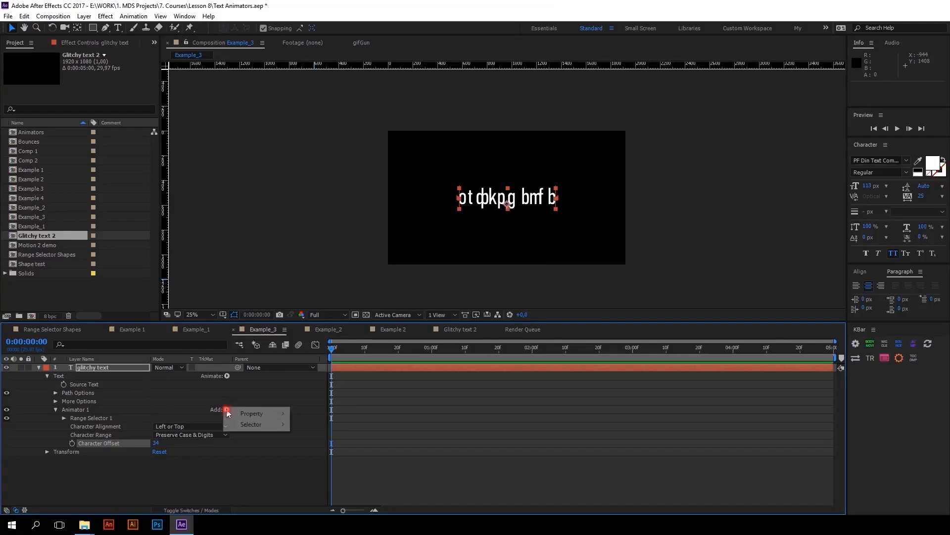
{"action": "mouse_move", "coordinate": [249, 425]}
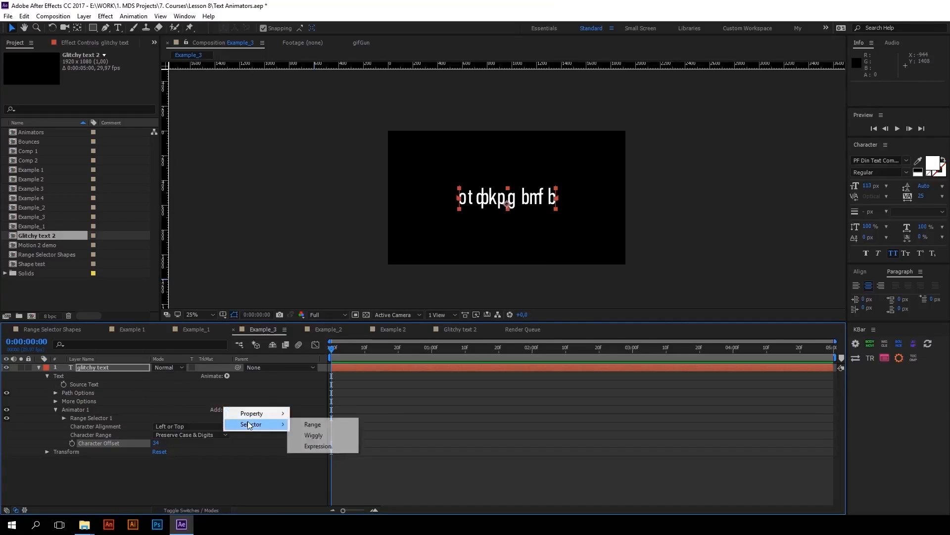
{"action": "left_click", "coordinate": [313, 435]}
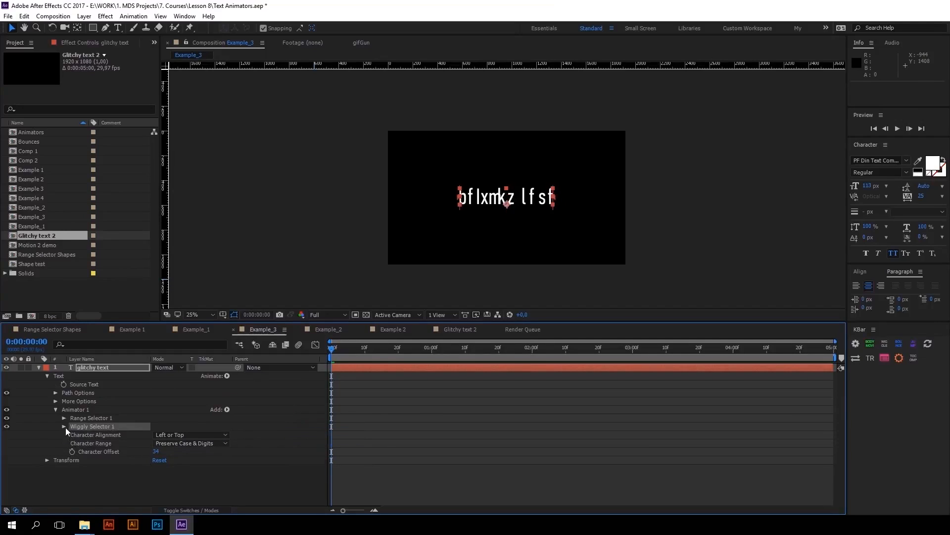
{"action": "key", "text": "space"}
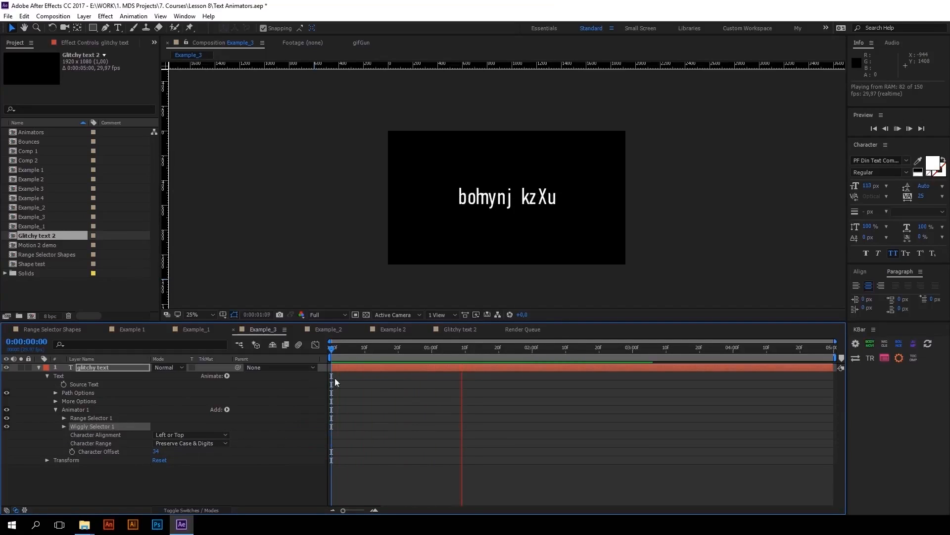
{"action": "key", "text": "space"}
Keyframe Range Selector 1's Offset from 0% on the first frame to 100% at 0:00:00:20
{"action": "left_click", "coordinate": [64, 417]}
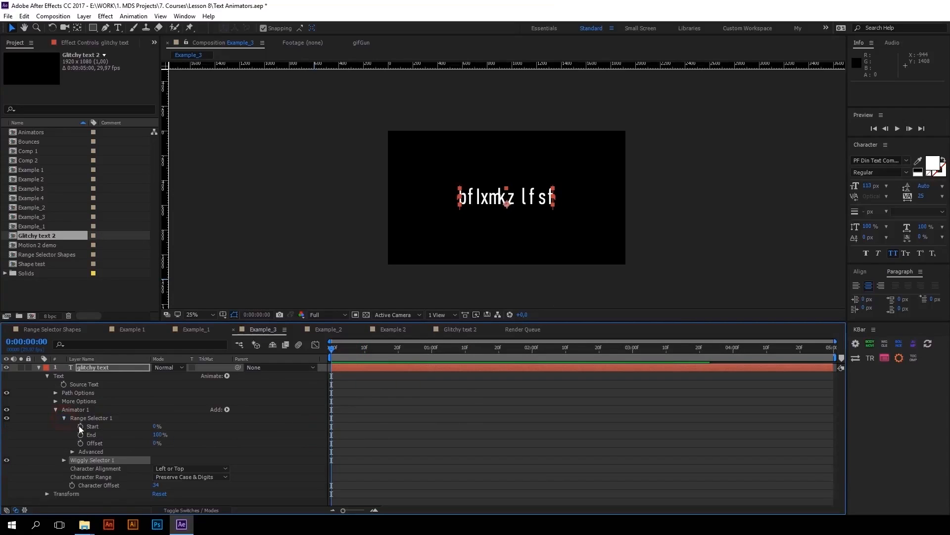
{"action": "left_click", "coordinate": [94, 444]}
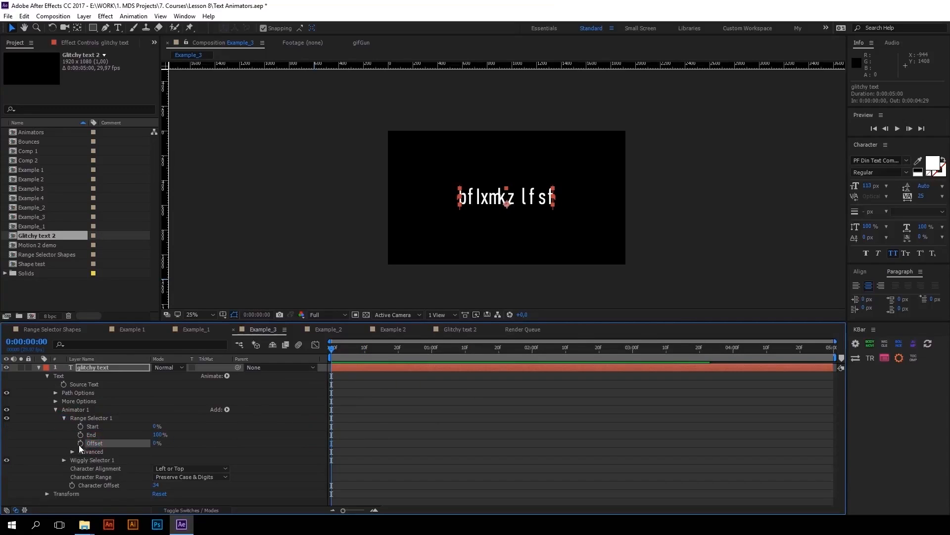
{"action": "left_click", "coordinate": [80, 443]}
{"action": "left_click_drag", "start_coordinate": [381, 349], "coordinate": [398, 356]}
{"action": "left_click_drag", "start_coordinate": [167, 442], "coordinate": [263, 430]}
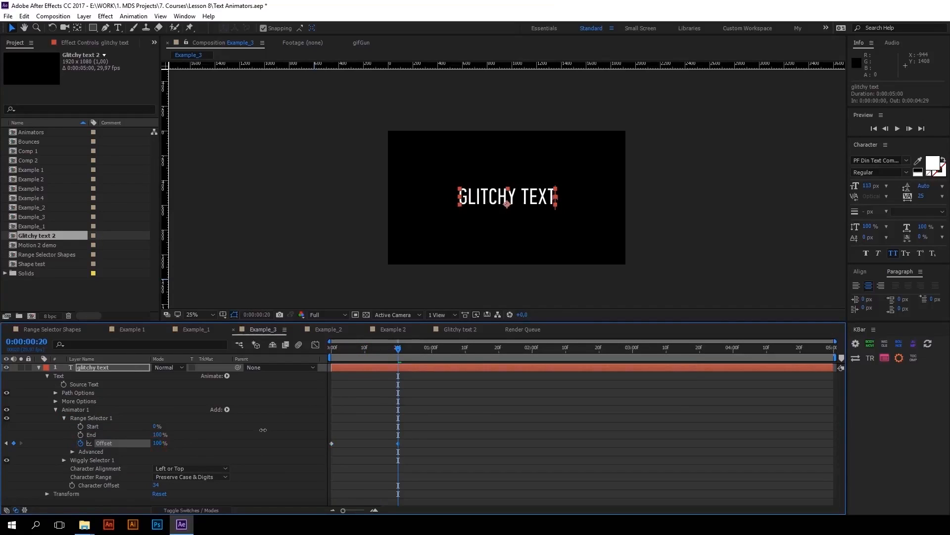
Preview the character reveal from the first frame and inspect it around 0:00:00:20
{"action": "left_click_drag", "start_coordinate": [398, 352], "coordinate": [321, 357]}
{"action": "key", "text": "space"}
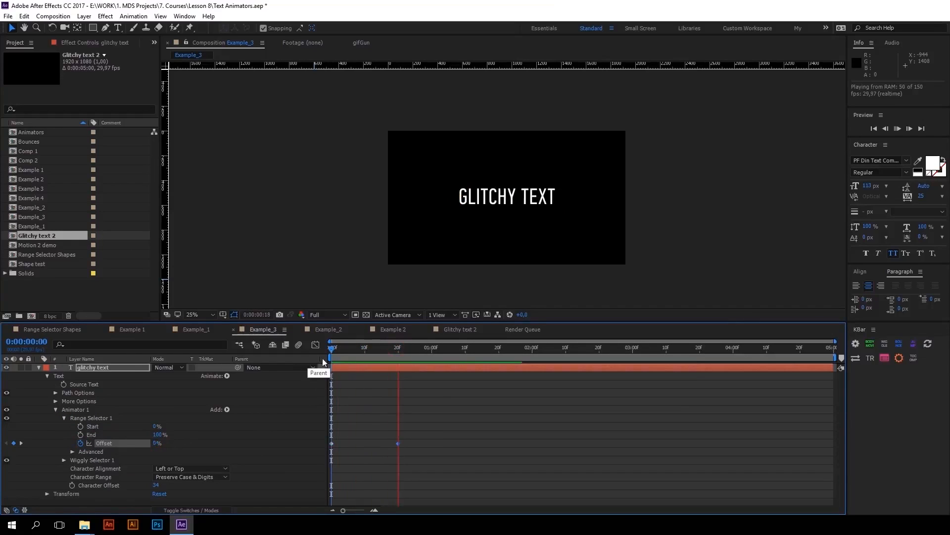
{"action": "left_click", "coordinate": [389, 346]}
{"action": "key", "text": "space"}
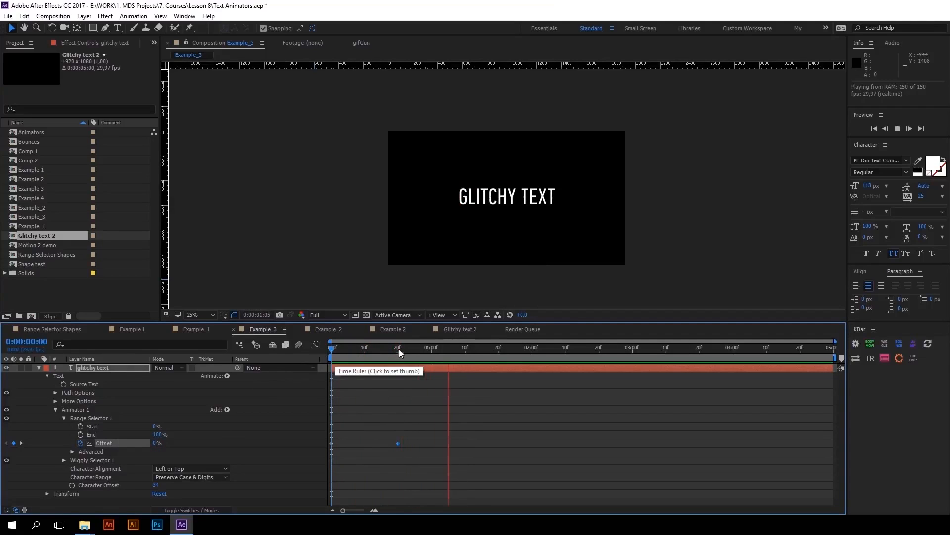
{"action": "key", "text": "space"}
{"action": "key", "text": "space"}
{"action": "left_click_drag", "start_coordinate": [393, 352], "coordinate": [398, 352]}
Set the Wiggly Selector's Wiggles/Second to 5 and preview the slower letter changes
{"action": "left_click", "coordinate": [64, 460]}
{"action": "scroll", "coordinate": [158, 445], "scroll_direction": "down", "scroll_amount": 3}
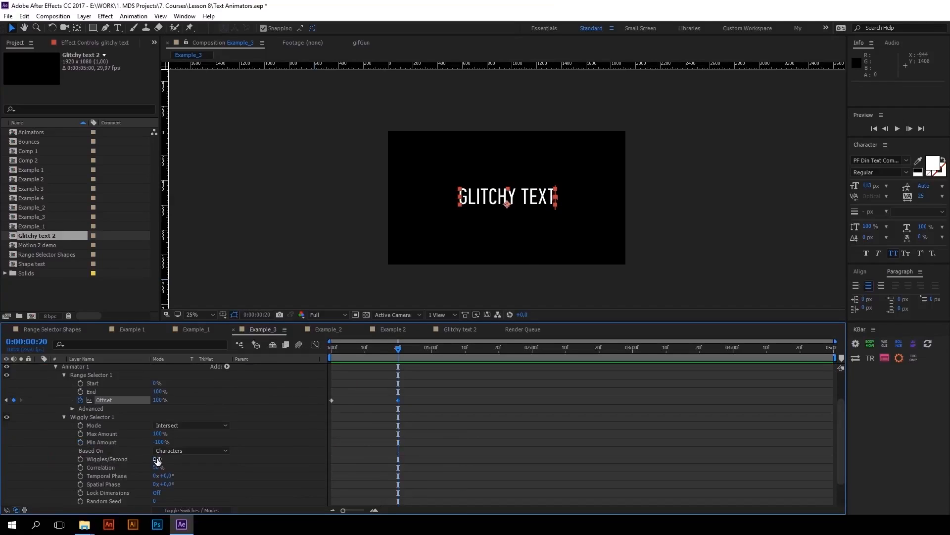
{"action": "left_click", "coordinate": [117, 461]}
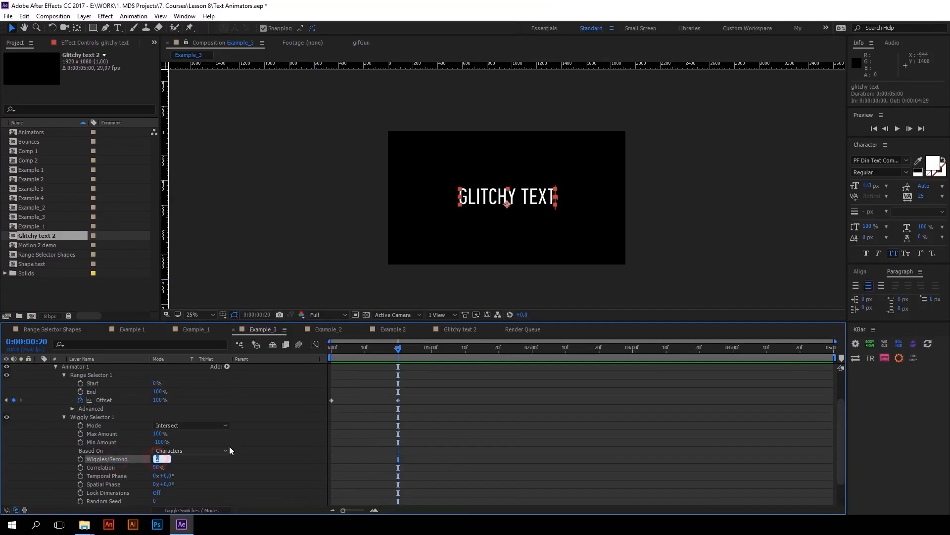
{"action": "type", "text": "5"}
{"action": "key", "text": "Return"}
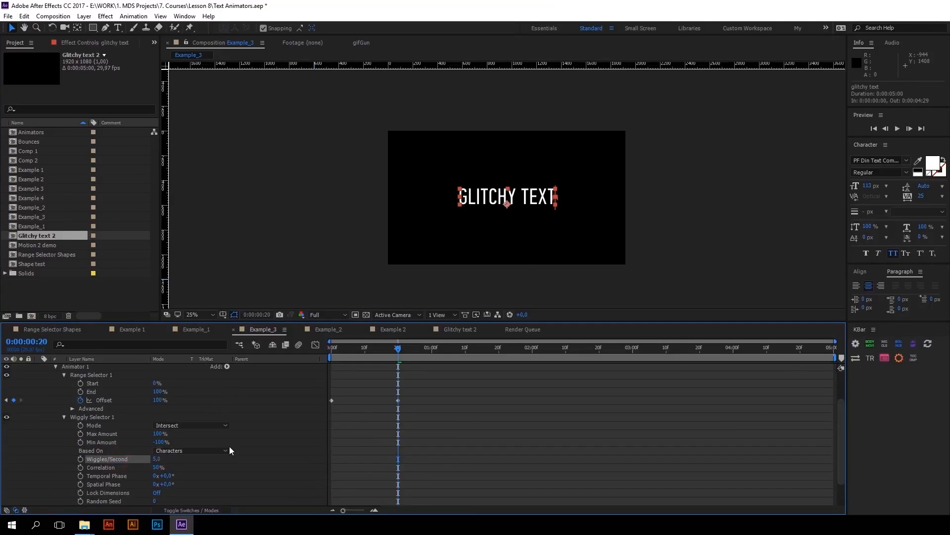
{"action": "key", "text": "space"}
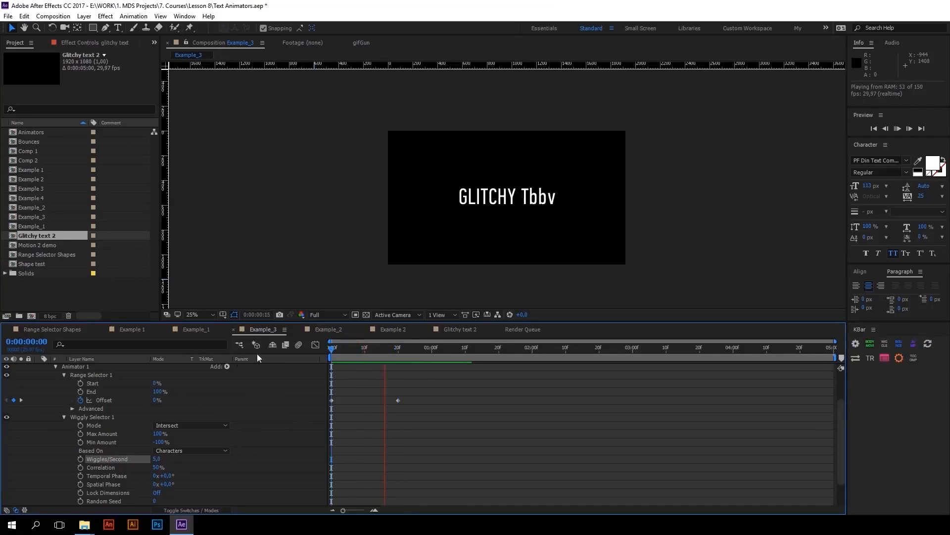
{"action": "left_click", "coordinate": [360, 349]}
{"action": "scroll", "coordinate": [103, 385], "scroll_direction": "up", "scroll_amount": 3}
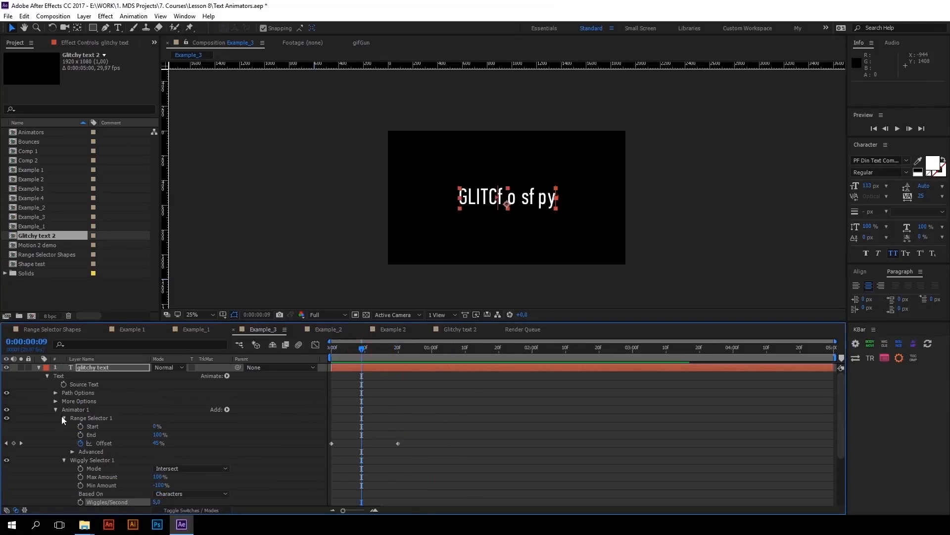
Collapse the animator's settings and rename Animator 1 as Character Offset
{"action": "left_click", "coordinate": [62, 417]}
{"action": "left_click", "coordinate": [55, 410]}
{"action": "key", "text": "Return"}
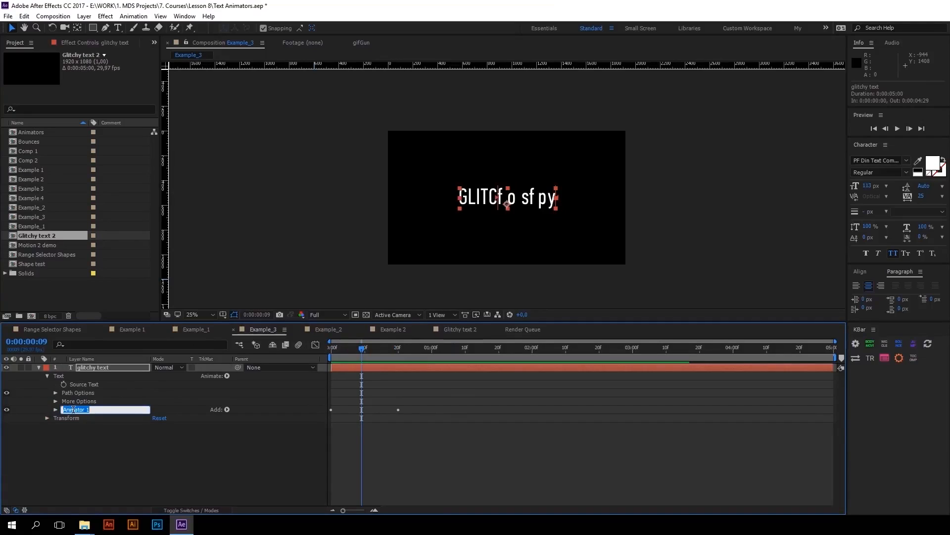
{"action": "type", "text": "Character Offset"}
{"action": "key", "text": "Return"}
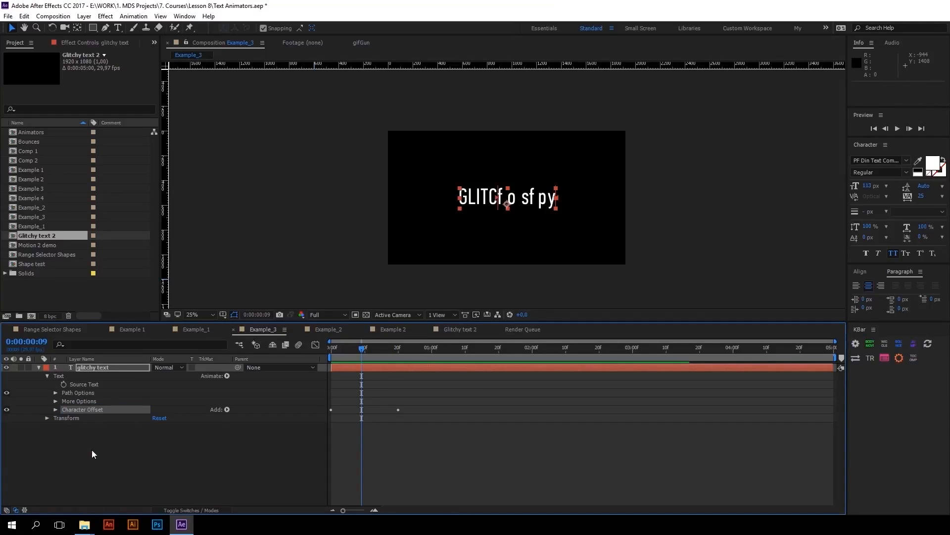
Add a separate Opacity animator to the glitchy text layer and set its Opacity to 0% with the playhead on the first frame
{"action": "left_click", "coordinate": [91, 450]}
{"action": "left_click", "coordinate": [59, 375]}
{"action": "left_click", "coordinate": [227, 376]}
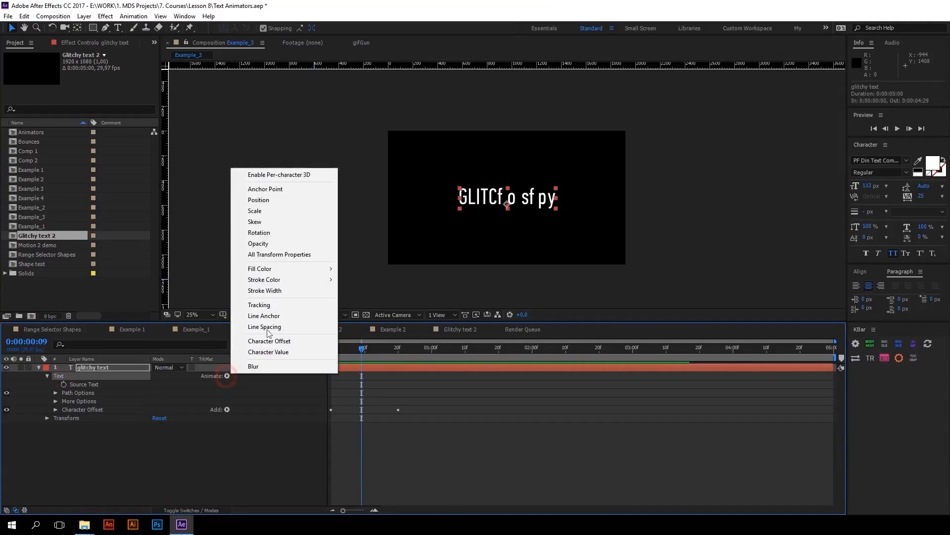
{"action": "left_click", "coordinate": [272, 243]}
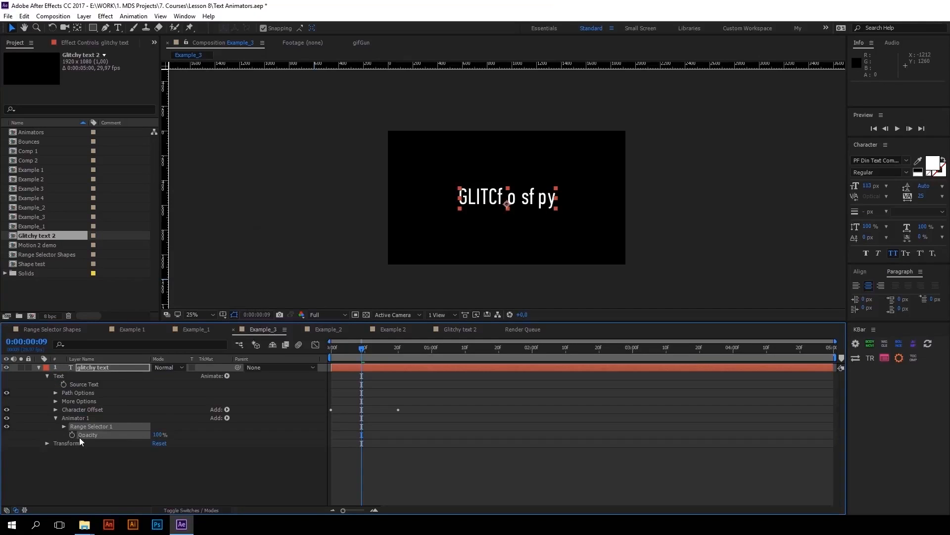
{"action": "key", "text": "Home"}
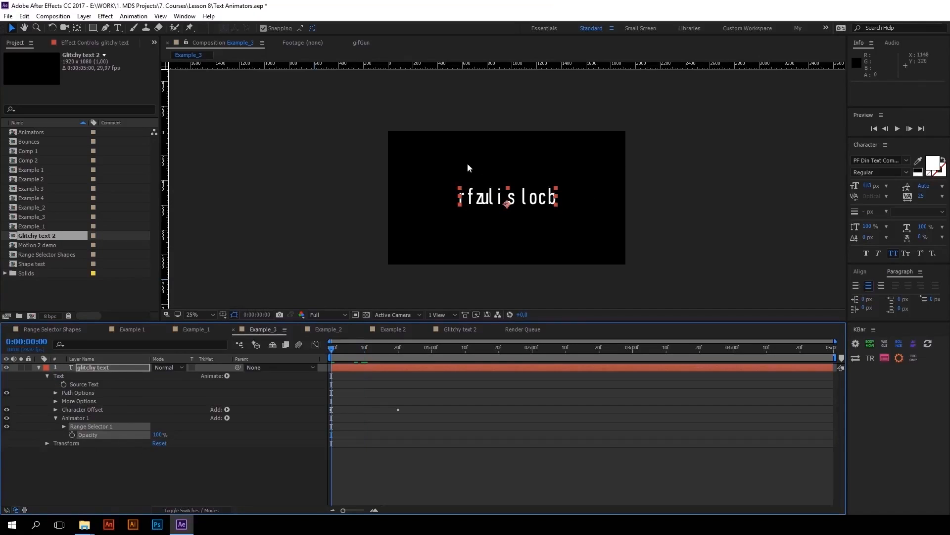
{"action": "left_click_drag", "start_coordinate": [160, 436], "coordinate": [99, 435]}
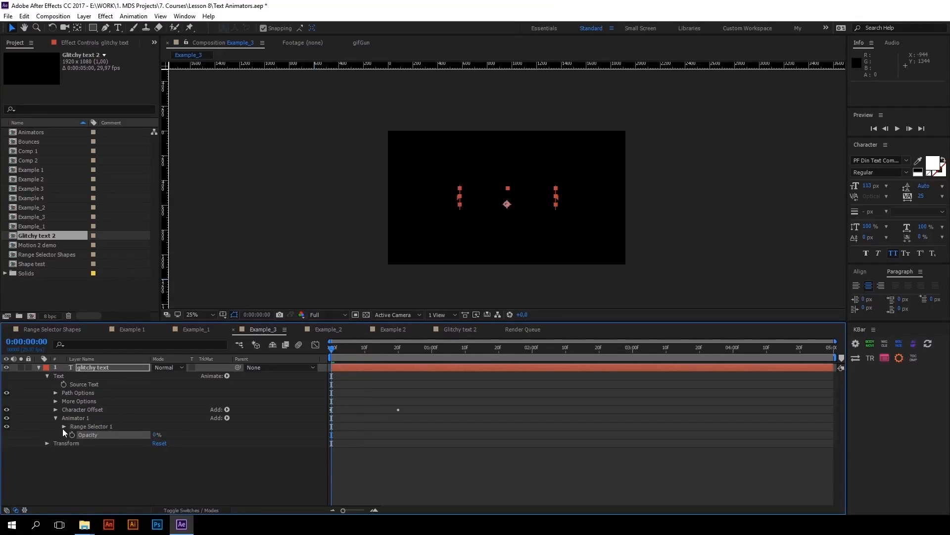
Copy both Offset keyframes from the Character Offset animator to the Opacity animator's range selector Offset at the first frame, and preview the result
{"action": "left_click", "coordinate": [64, 427]}
{"action": "left_click", "coordinate": [56, 410]}
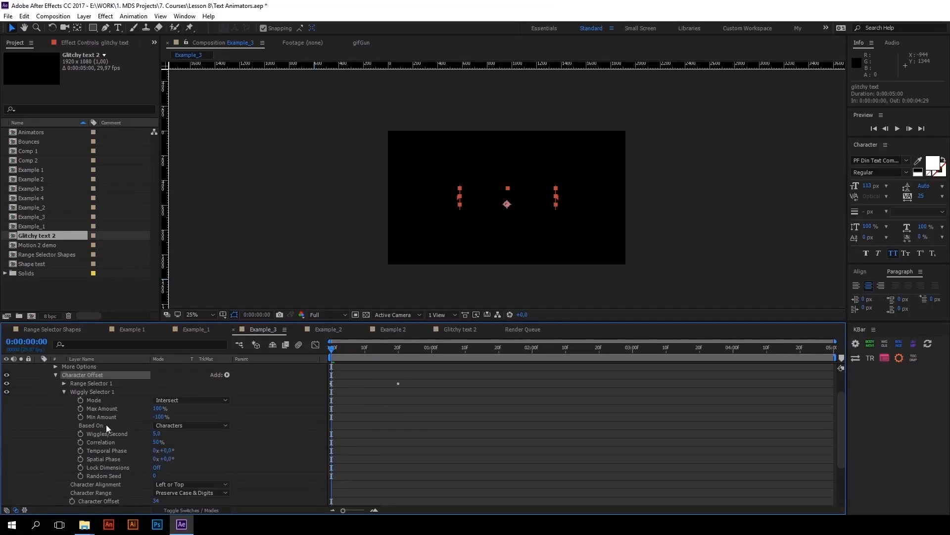
{"action": "left_click", "coordinate": [64, 400]}
{"action": "left_click_drag", "start_coordinate": [438, 412], "coordinate": [320, 438]}
{"action": "key", "text": "ctrl+c"}
{"action": "scroll", "coordinate": [66, 417], "scroll_direction": "up", "scroll_amount": 2}
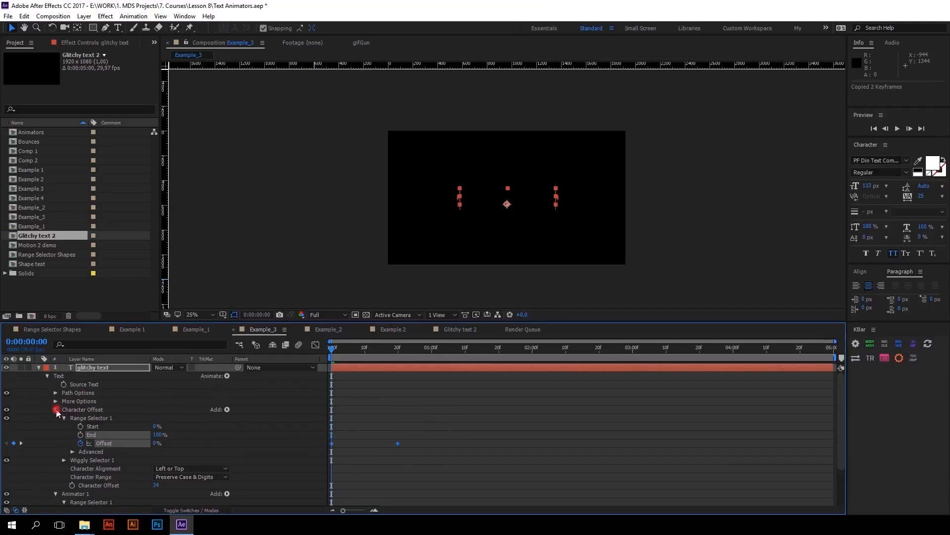
{"action": "left_click", "coordinate": [56, 409]}
{"action": "left_click", "coordinate": [95, 451]}
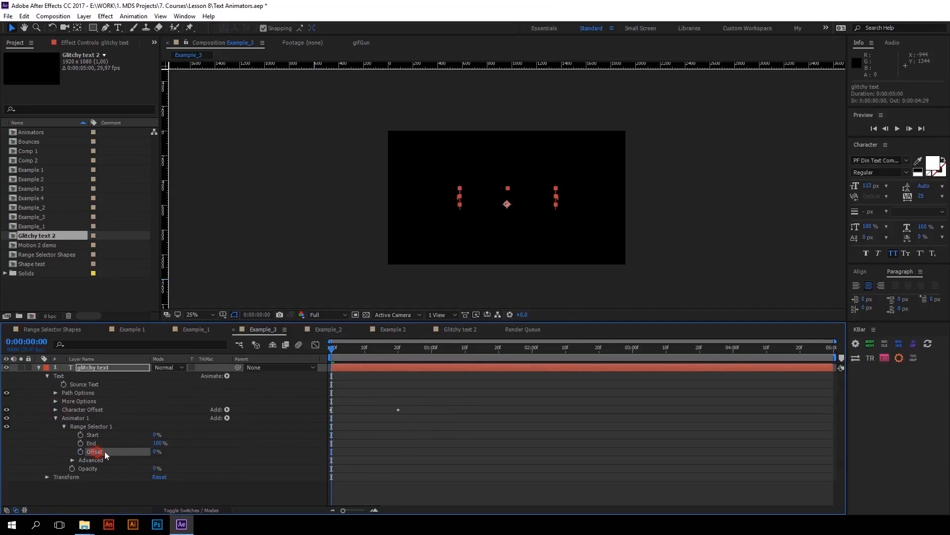
{"action": "key", "text": "ctrl+v"}
{"action": "key", "text": "space"}
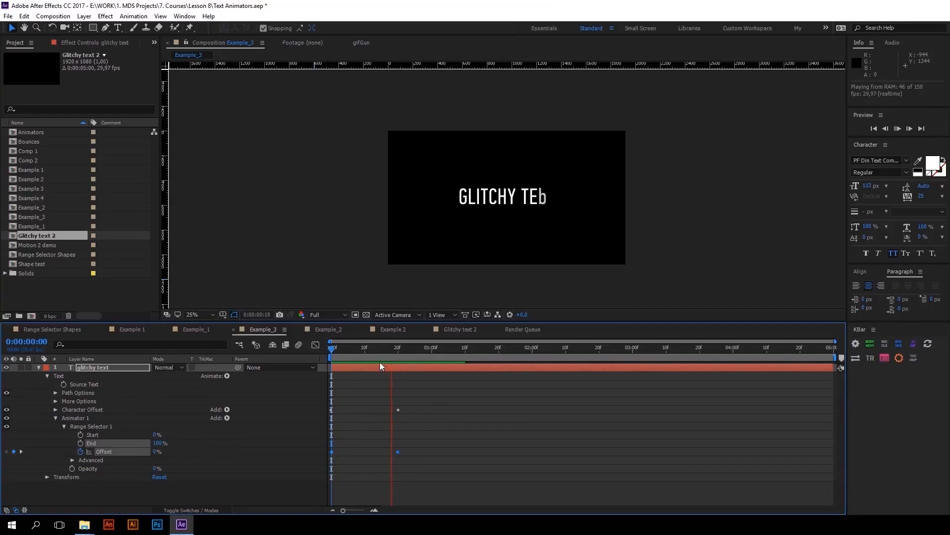
{"action": "key", "text": "space"}
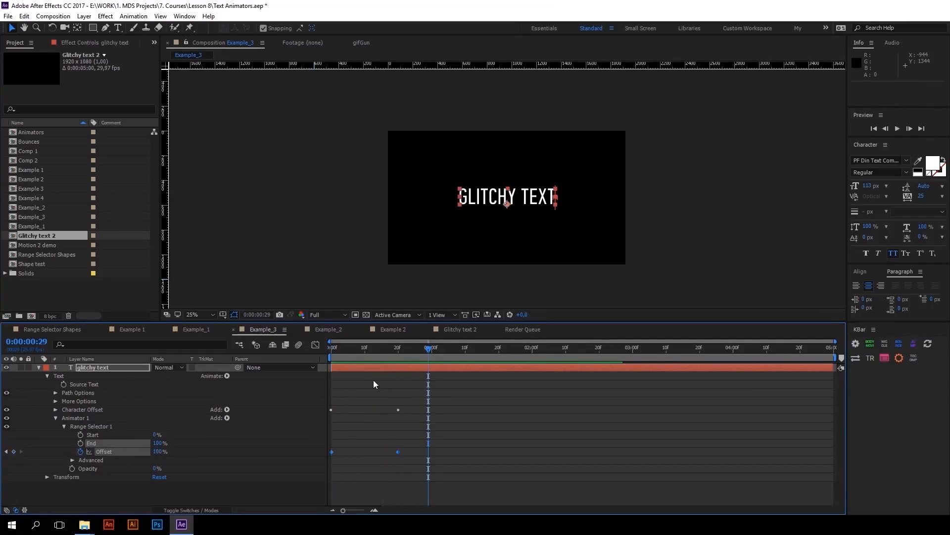
Shift both Offset keyframes of the Character Offset animator to start at 0:00:00:04 and preview the staggered reveal
{"action": "key", "text": "u"}
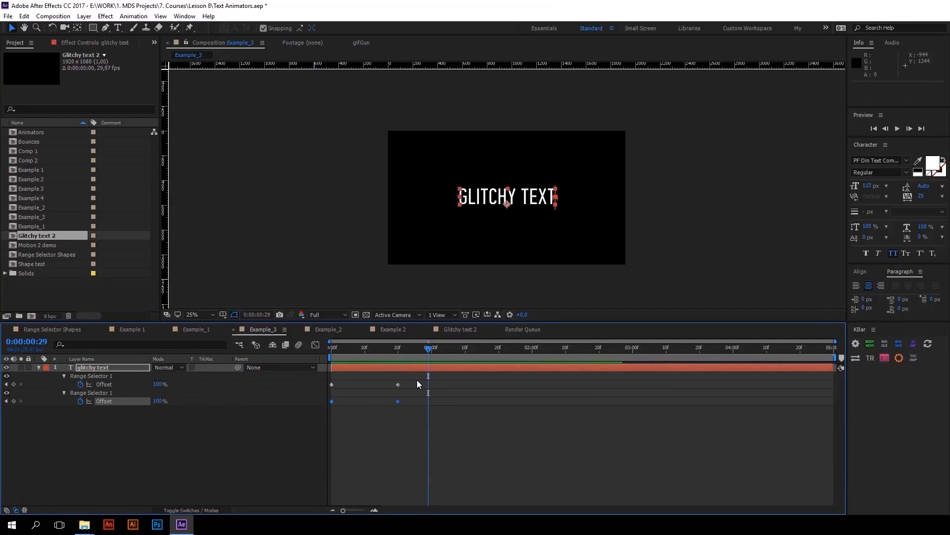
{"action": "left_click_drag", "start_coordinate": [412, 380], "coordinate": [325, 388]}
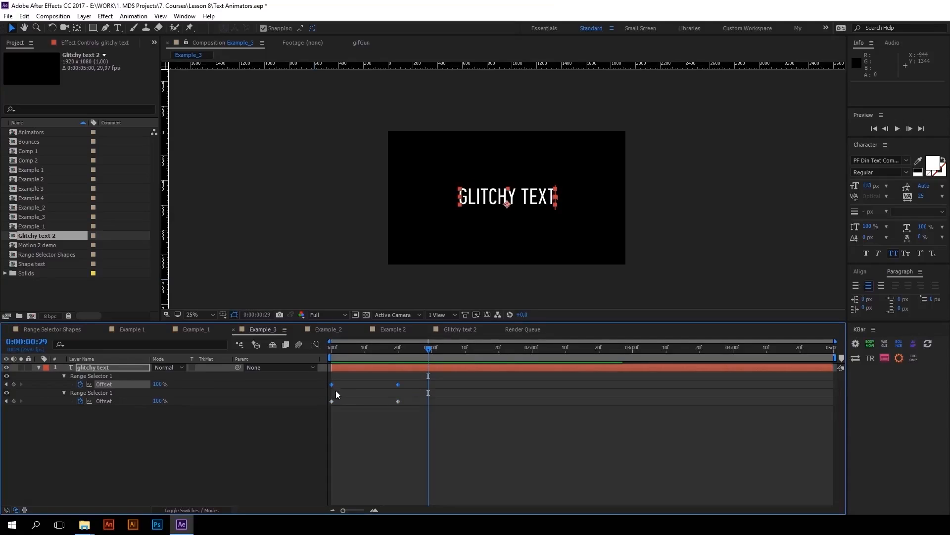
{"action": "mouse_move", "coordinate": [330, 385]}
{"action": "left_click_drag", "start_coordinate": [331, 385], "coordinate": [345, 385]}
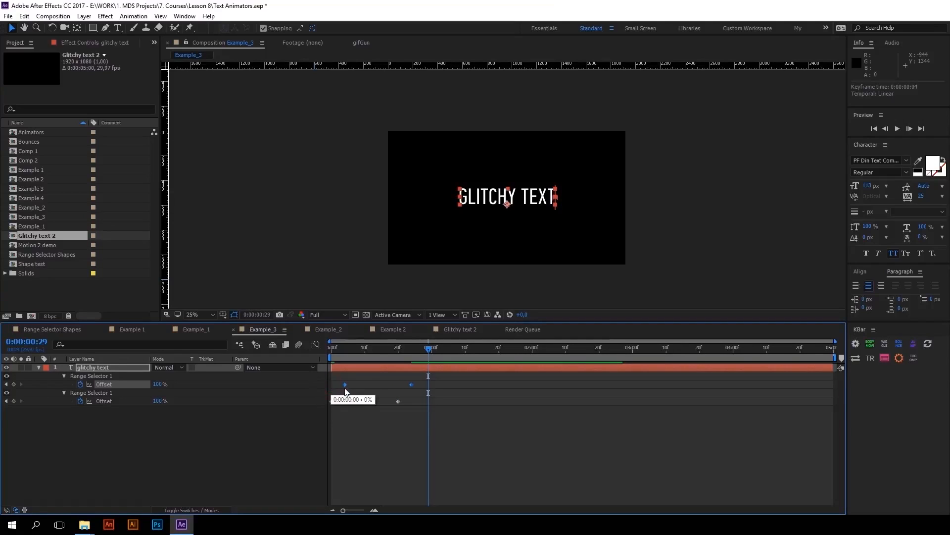
{"action": "left_click_drag", "start_coordinate": [348, 352], "coordinate": [328, 349]}
{"action": "key", "text": "space"}
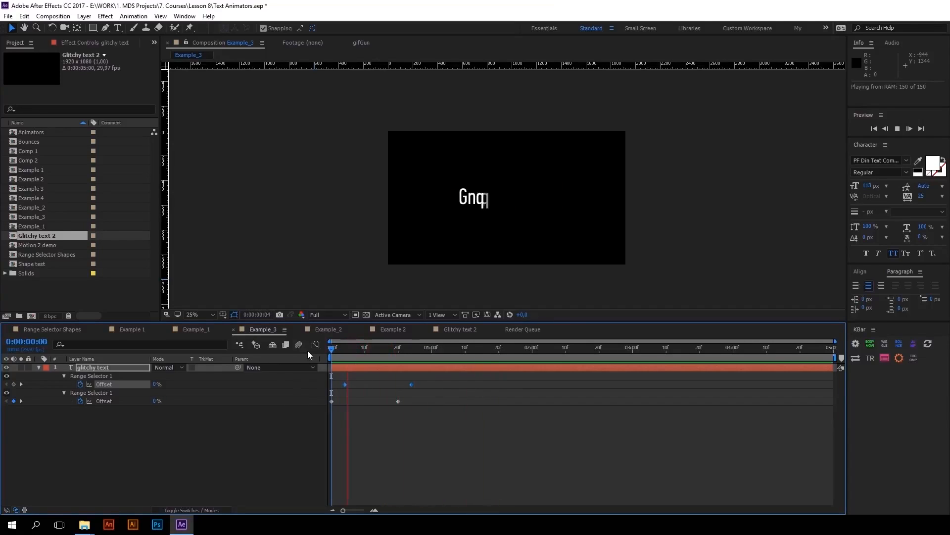
{"action": "left_click", "coordinate": [372, 348]}
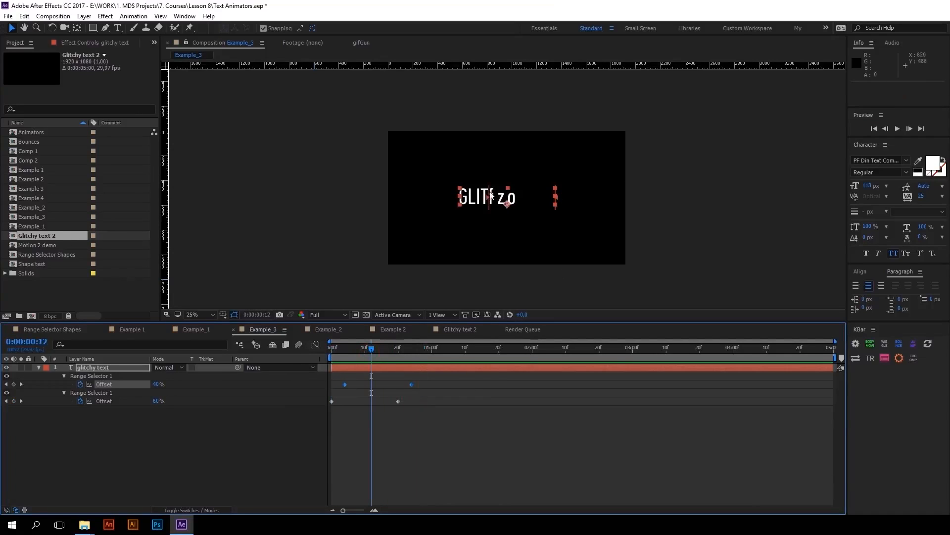
Show the layer's text animators collapsed and rename the second one, Animator 1, as Opacity
{"action": "double_click", "coordinate": [39, 368]}
{"action": "left_click", "coordinate": [56, 410]}
{"action": "left_click", "coordinate": [56, 418]}
{"action": "left_click", "coordinate": [75, 418]}
{"action": "key", "text": "Return"}
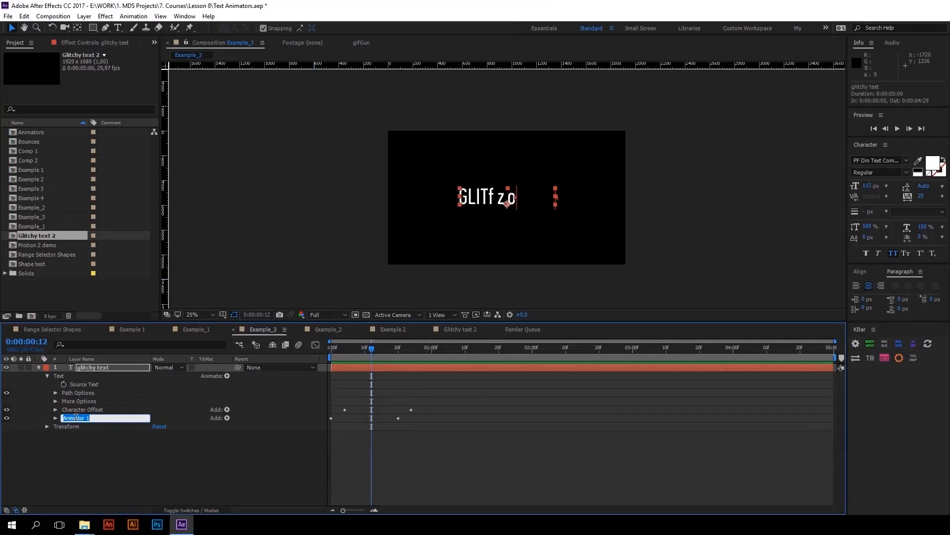
{"action": "type", "text": "Opacity"}
{"action": "key", "text": "Return"}
{"action": "left_click", "coordinate": [74, 409]}
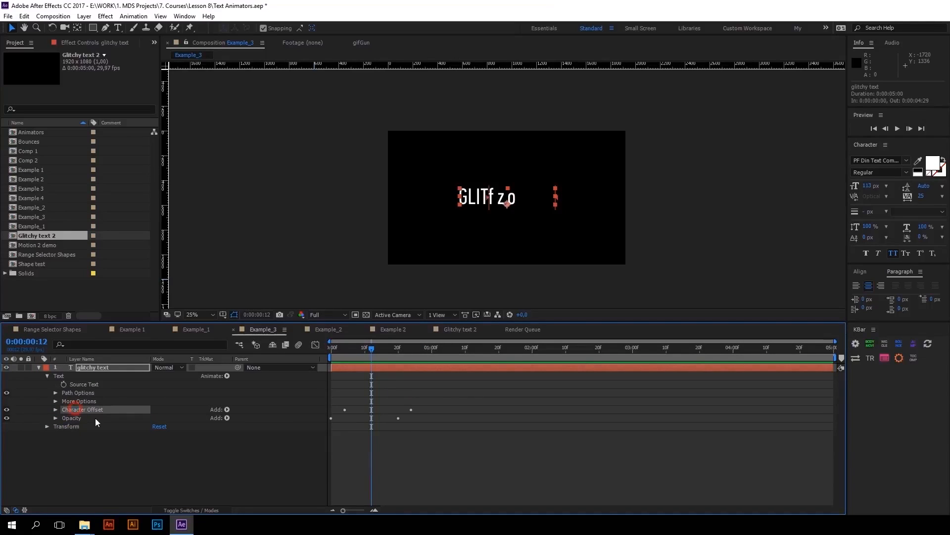
Duplicate the glitchy text layer's Character Offset animator at the first frame and place the copy above the original
{"action": "left_click_drag", "start_coordinate": [371, 346], "coordinate": [331, 346]}
{"action": "key", "text": "ctrl+d"}
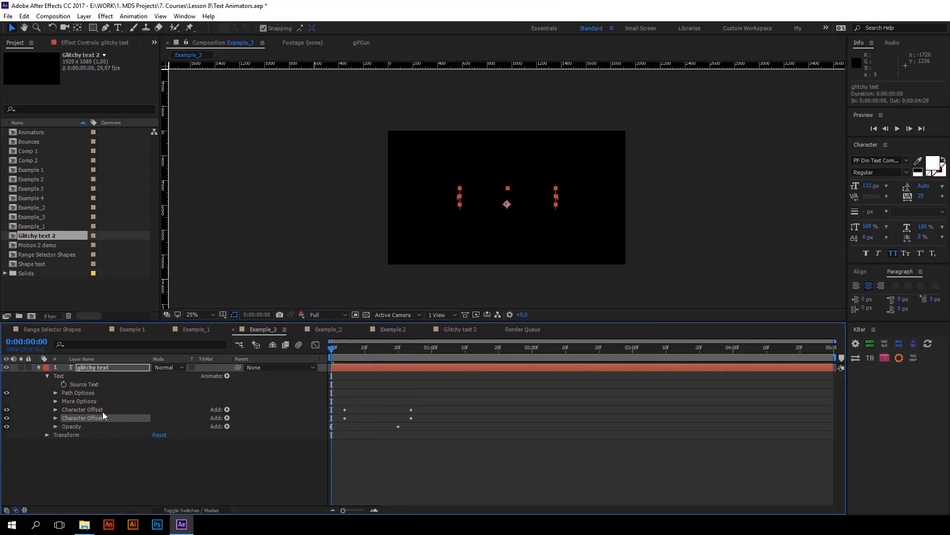
{"action": "left_click_drag", "start_coordinate": [101, 418], "coordinate": [98, 406]}
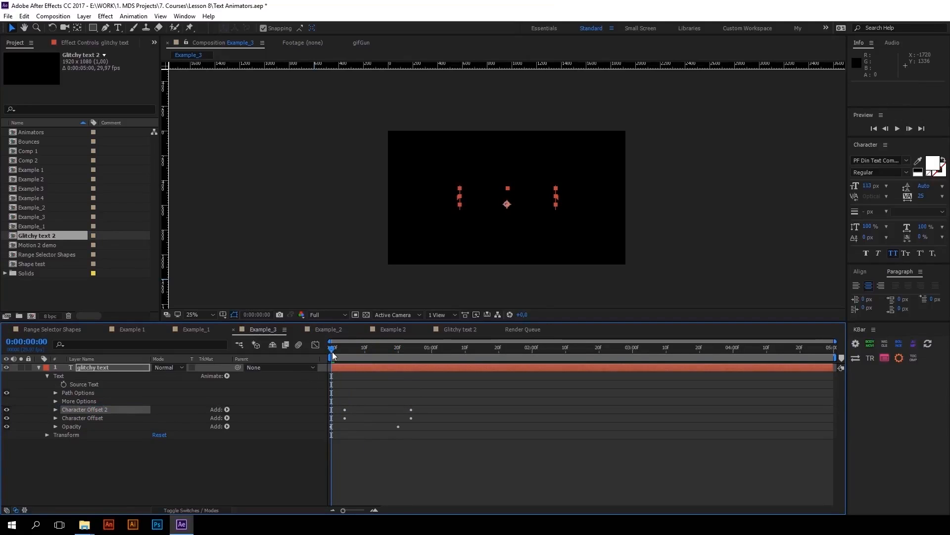
Remove the Character Offset property from the duplicated animator, Character Offset 2, with the playhead at 0:00:00:11
{"action": "left_click_drag", "start_coordinate": [332, 351], "coordinate": [375, 353]}
{"action": "left_click", "coordinate": [55, 410]}
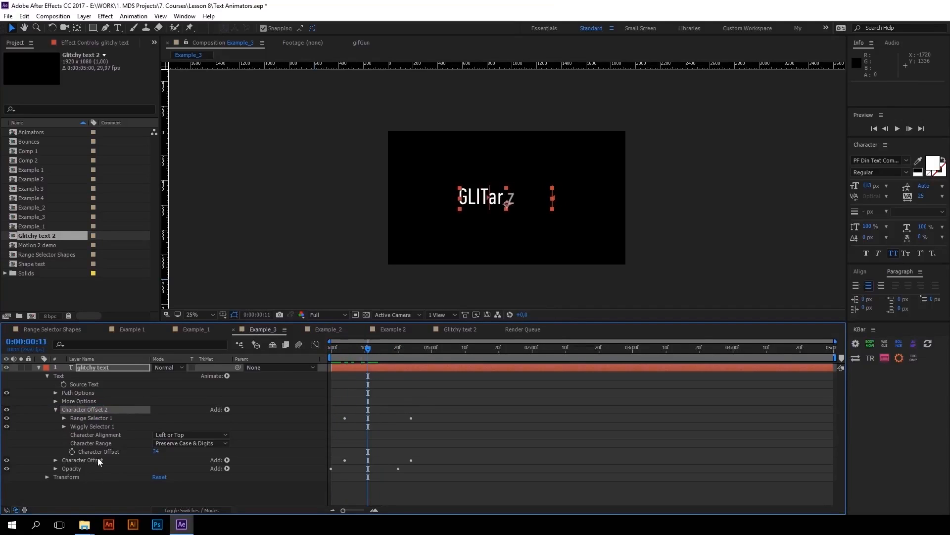
{"action": "left_click", "coordinate": [97, 452]}
{"action": "key", "text": "Delete"}
{"action": "left_click", "coordinate": [85, 411]}
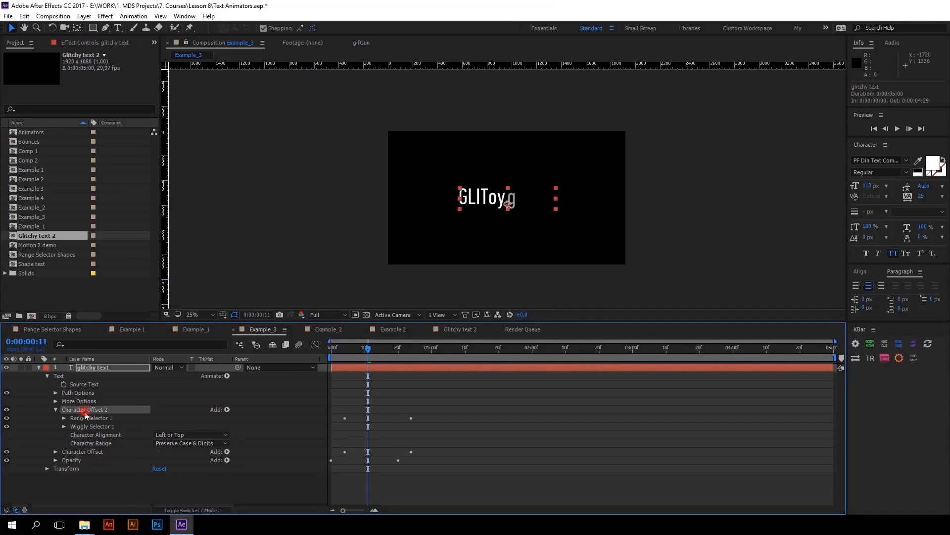
Add a Scale property to the Character Offset 2 animator and set it to 245%
{"action": "left_click", "coordinate": [226, 411]}
{"action": "mouse_move", "coordinate": [250, 414]}
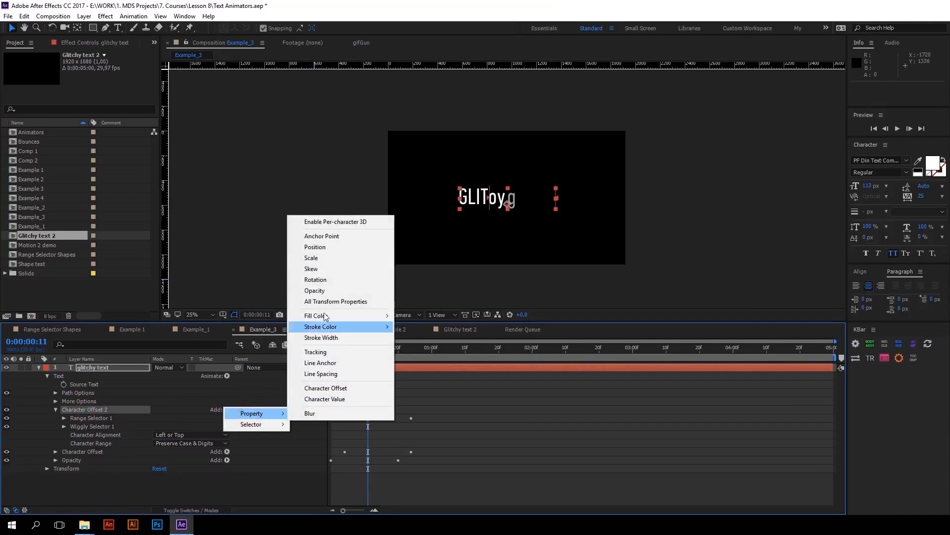
{"action": "left_click", "coordinate": [311, 258]}
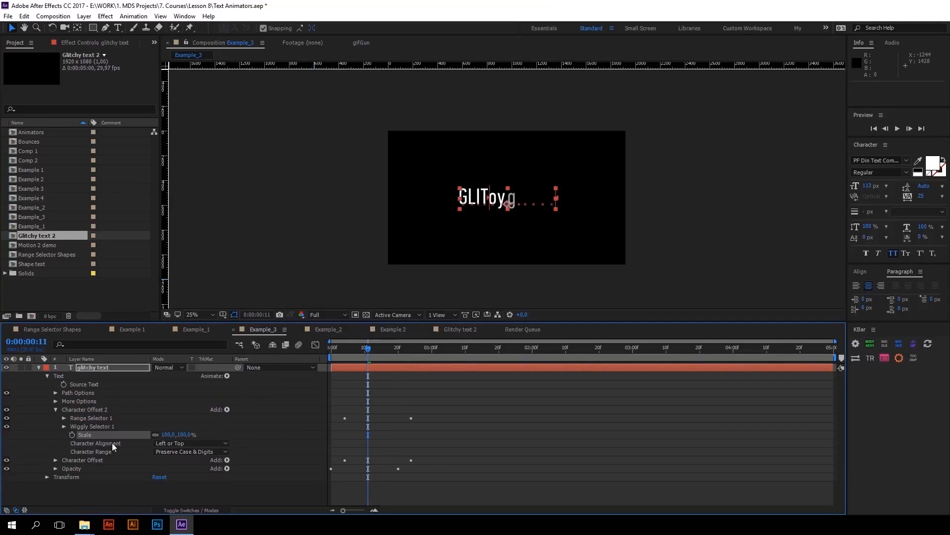
{"action": "left_click_drag", "start_coordinate": [191, 435], "coordinate": [252, 428]}
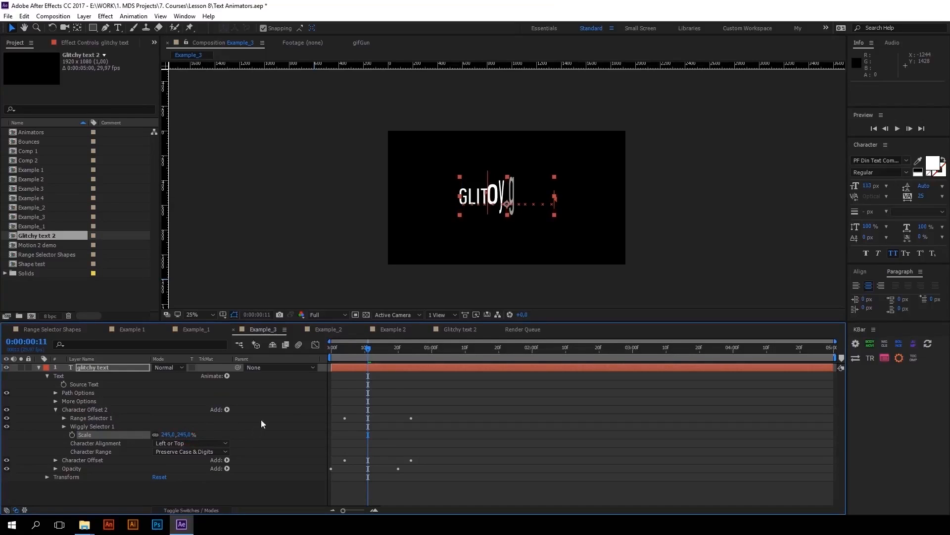
Set the text's Grouping Alignment to 0, -31% and preview the reveal from the first frame
{"action": "scroll", "coordinate": [517, 206], "scroll_direction": "up", "scroll_amount": 2}
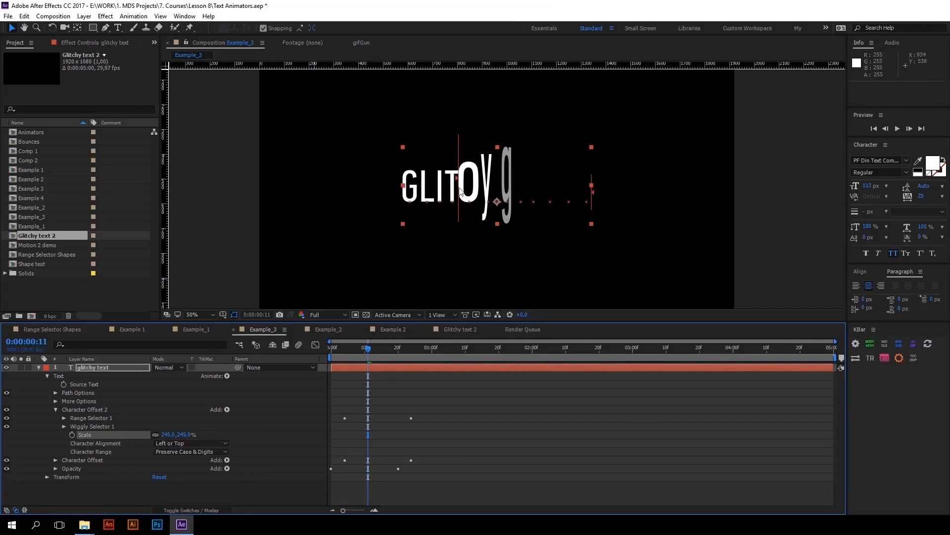
{"action": "left_click", "coordinate": [56, 401]}
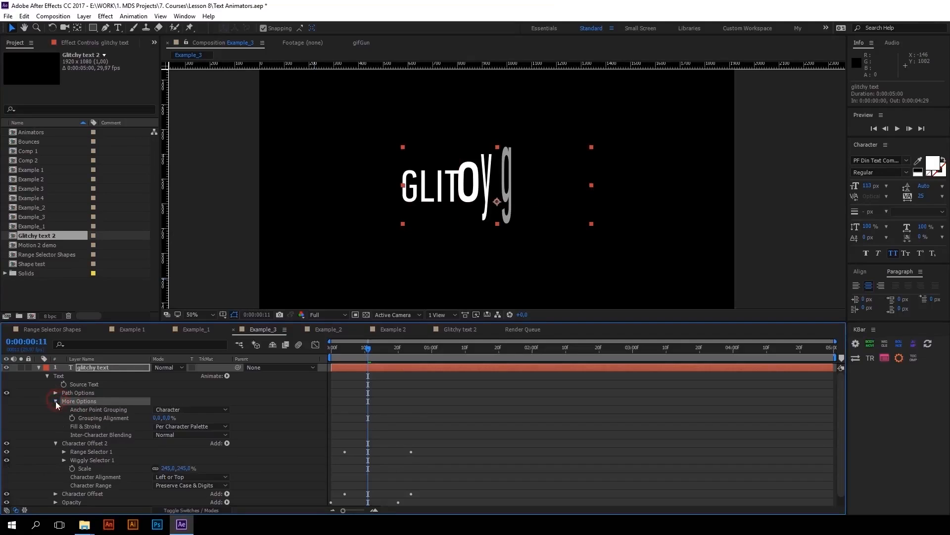
{"action": "left_click", "coordinate": [107, 420]}
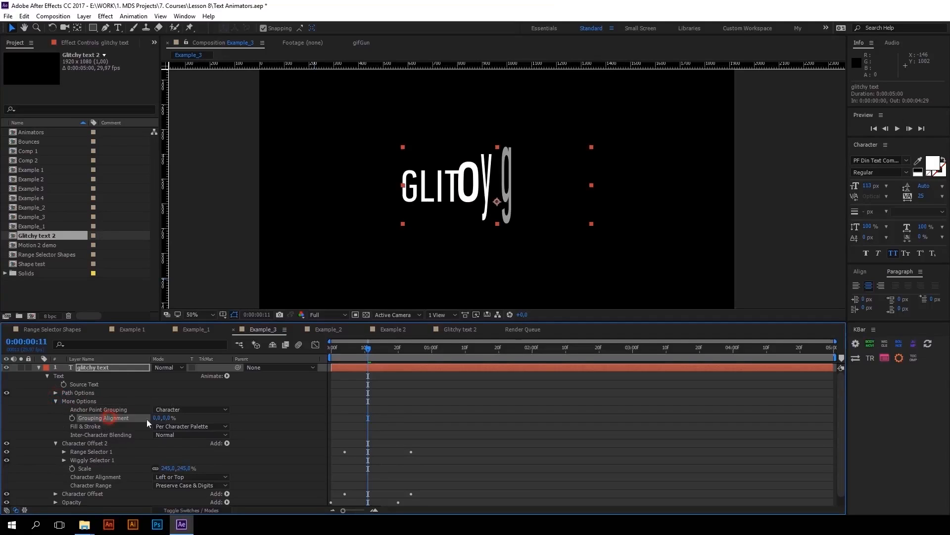
{"action": "left_click_drag", "start_coordinate": [168, 418], "coordinate": [149, 414]}
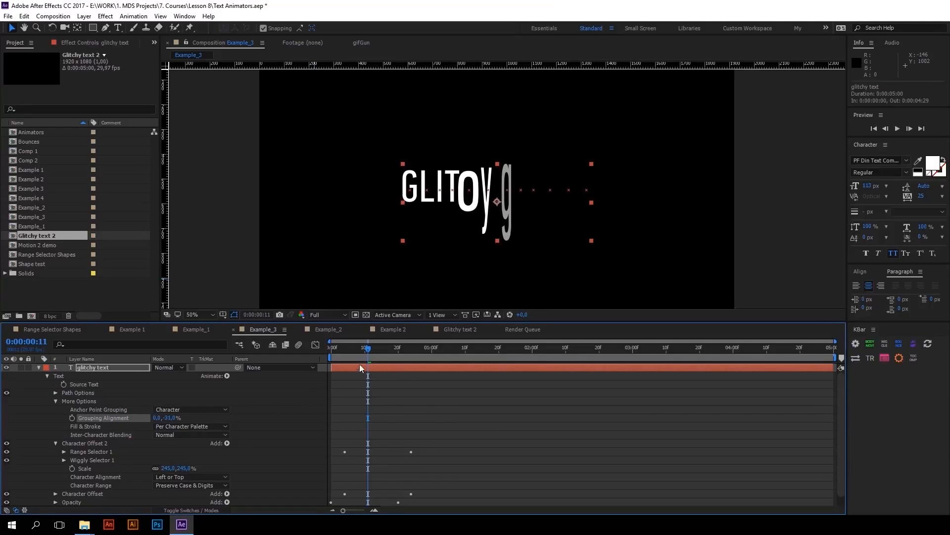
{"action": "left_click_drag", "start_coordinate": [369, 350], "coordinate": [236, 330]}
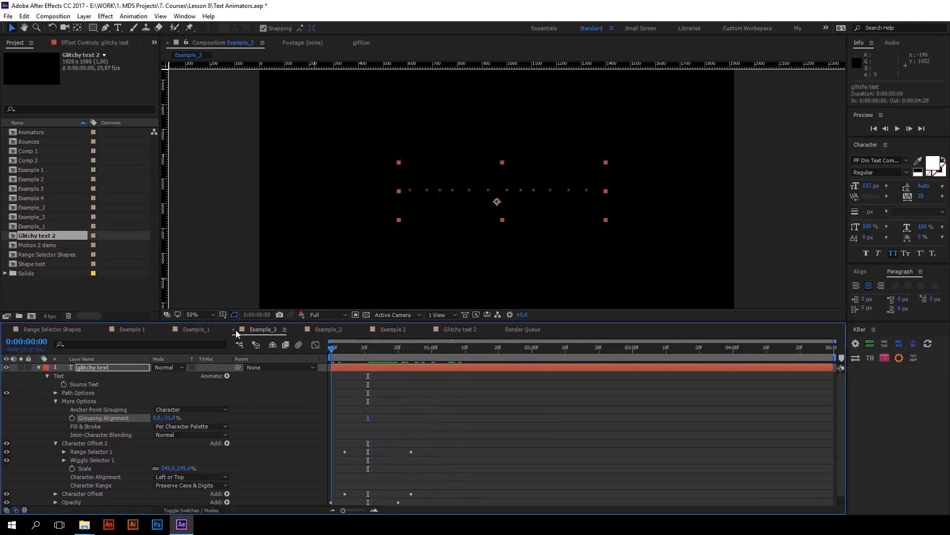
{"action": "key", "text": "space"}
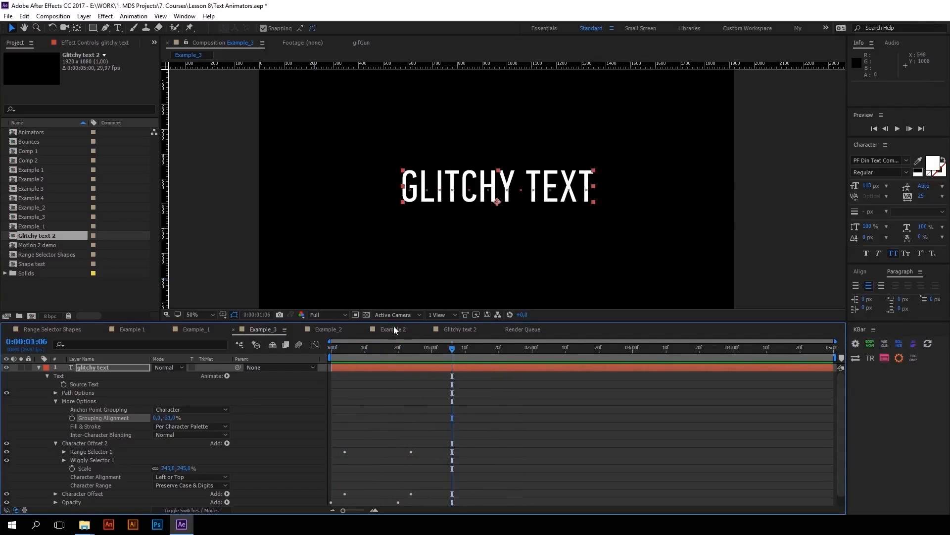
{"action": "left_click", "coordinate": [385, 347]}
{"action": "left_click_drag", "start_coordinate": [284, 349], "coordinate": [278, 347]}
{"action": "key", "text": "space"}
Move the scaling animator's two Offset keyframes to about 0:00:00:06 and 0:00:00:21, then preview the reveal from the start
{"action": "key", "text": "space"}
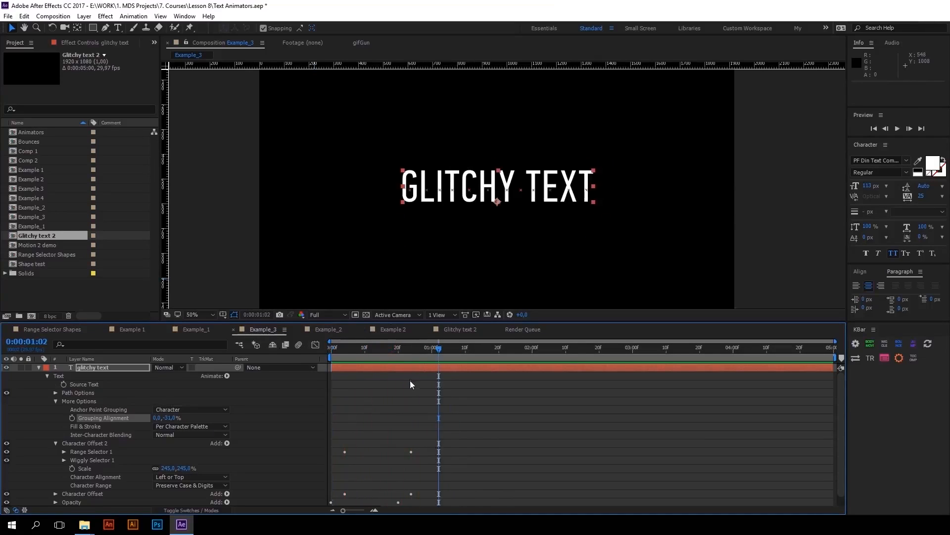
{"action": "left_click", "coordinate": [415, 366]}
{"action": "key", "text": "u"}
{"action": "left_click_drag", "start_coordinate": [412, 385], "coordinate": [394, 384]}
{"action": "left_click_drag", "start_coordinate": [408, 382], "coordinate": [341, 388]}
{"action": "left_click_drag", "start_coordinate": [345, 384], "coordinate": [352, 385]}
{"action": "left_click_drag", "start_coordinate": [360, 350], "coordinate": [323, 351]}
{"action": "key", "text": "space"}
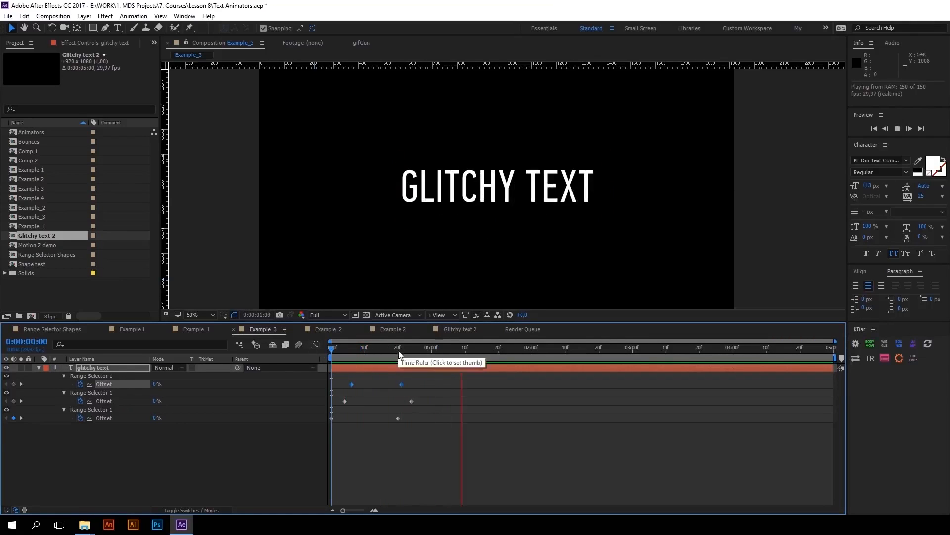
{"action": "key", "text": "comma"}
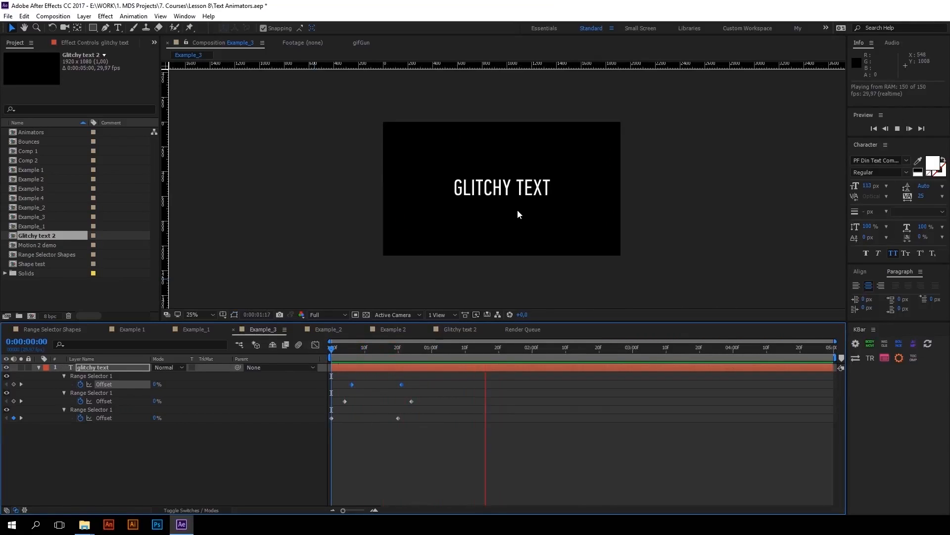
Unlink the animator's Scale proportions, raise the vertical scale to about 258%, and preview the reveal
{"action": "mouse_move", "coordinate": [370, 346]}
{"action": "left_mouse_down"}
{"action": "mouse_move", "coordinate": [338, 346]}
{"action": "mouse_move", "coordinate": [375, 345]}
{"action": "left_mouse_up"}
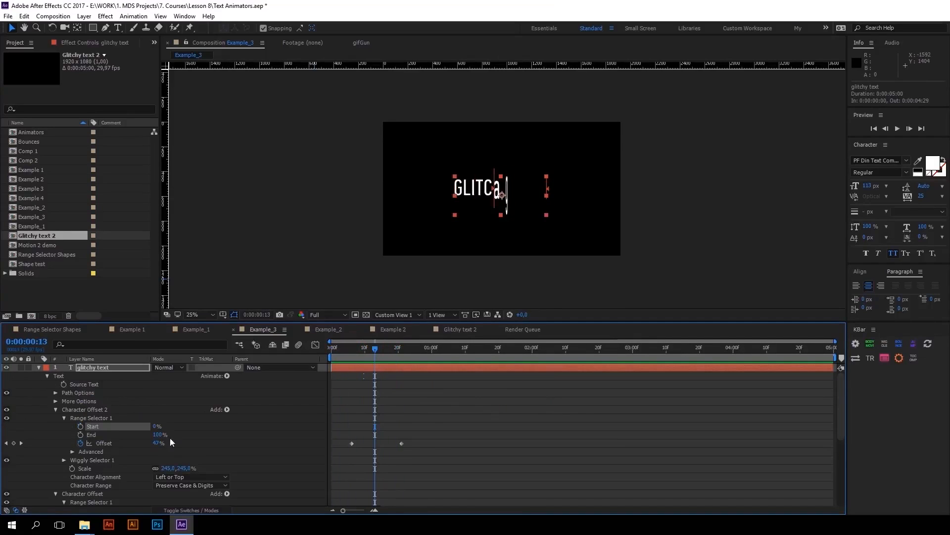
{"action": "left_click", "coordinate": [155, 468]}
{"action": "left_click_drag", "start_coordinate": [182, 467], "coordinate": [193, 468]}
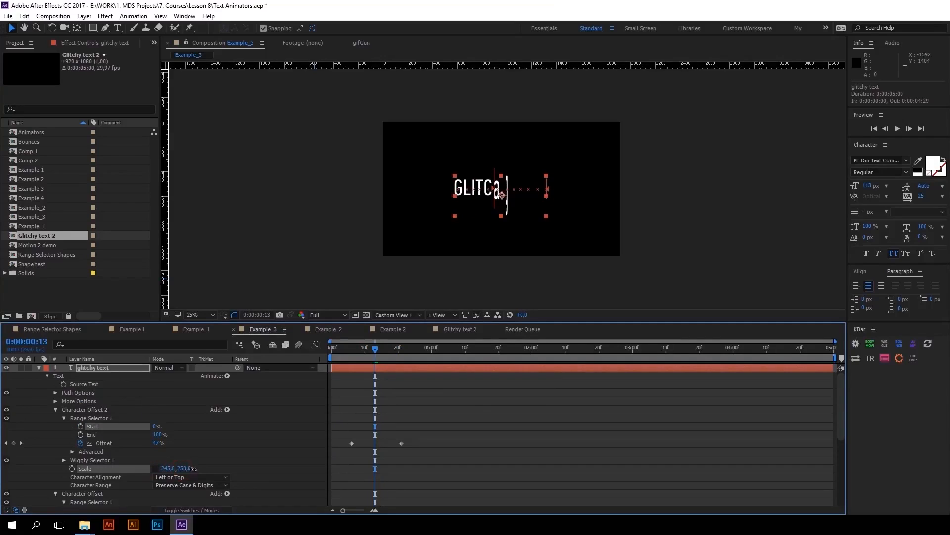
{"action": "key", "text": "space"}
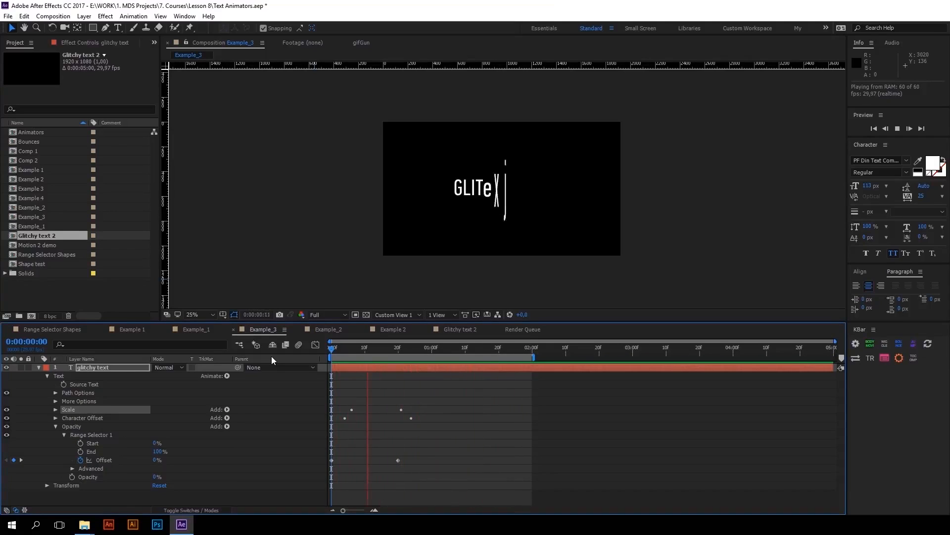
{"action": "left_click", "coordinate": [402, 353]}
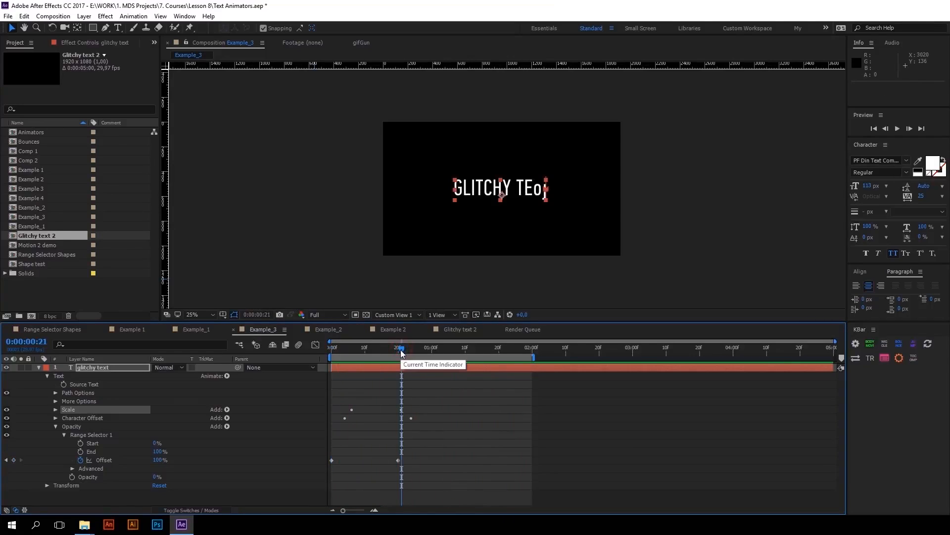
Save the Scale, Character Offset and Opacity animators together as an animation preset named My Text Glitch in the My presets folder
{"action": "left_click", "coordinate": [56, 429]}
{"action": "left_click_drag", "start_coordinate": [78, 426], "coordinate": [78, 415]}
{"action": "left_click", "coordinate": [134, 16]}
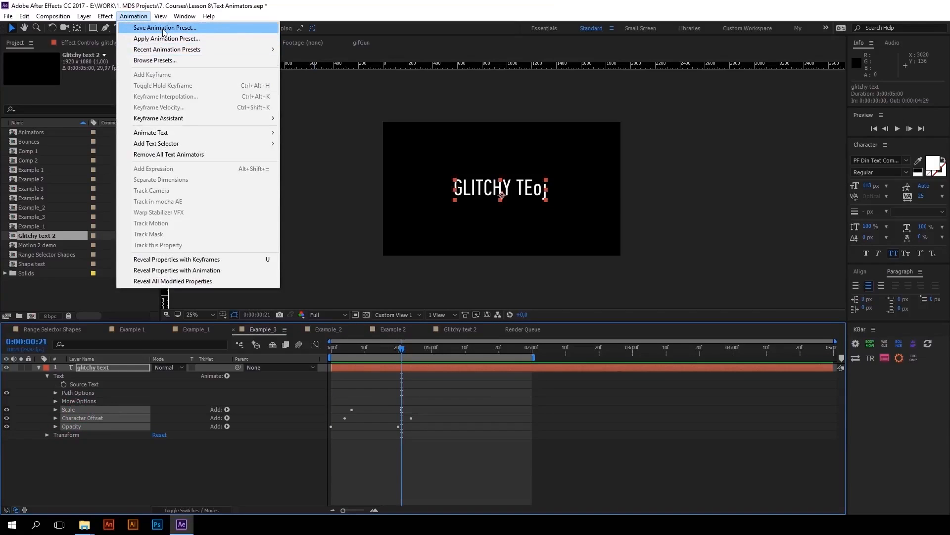
{"action": "left_click", "coordinate": [164, 28]}
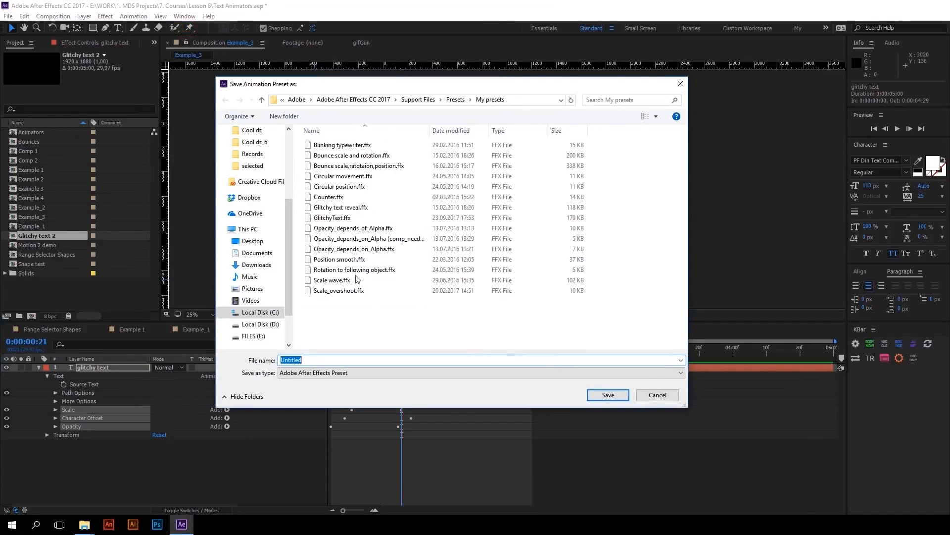
{"action": "left_click", "coordinate": [323, 357]}
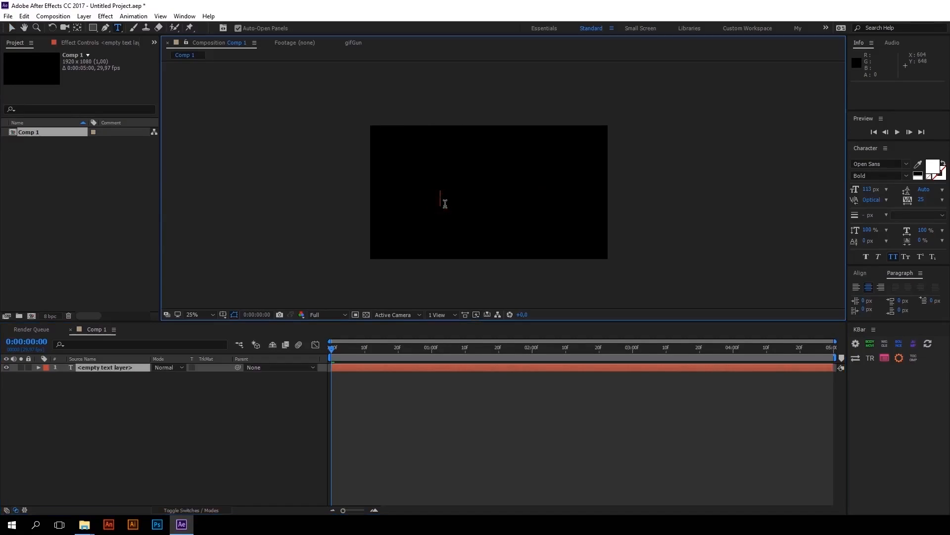
Enter "some text" in a text layer in Comp 1 of the new project and move it to about 788, 668
{"action": "type", "text": "some text"}
{"action": "left_click", "coordinate": [127, 375]}
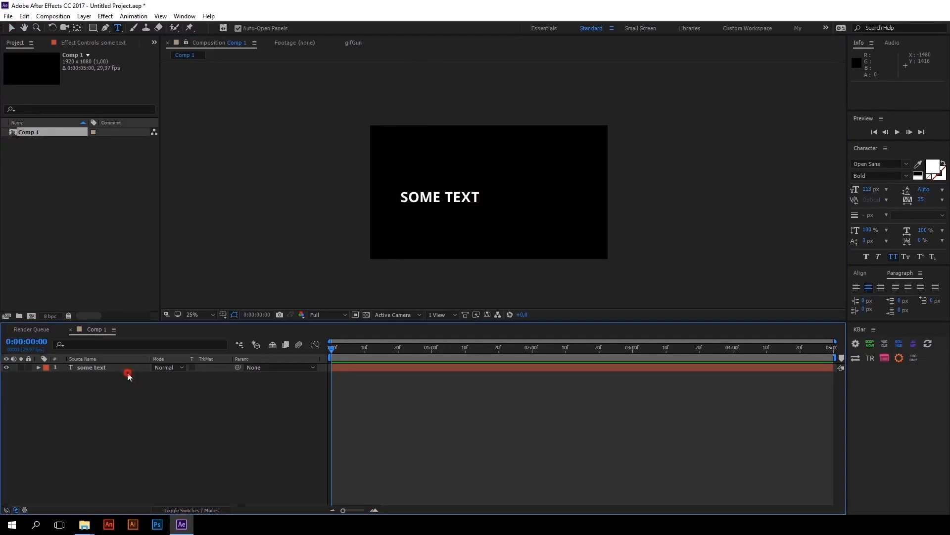
{"action": "key", "text": "v"}
{"action": "left_click_drag", "start_coordinate": [459, 197], "coordinate": [487, 203]}
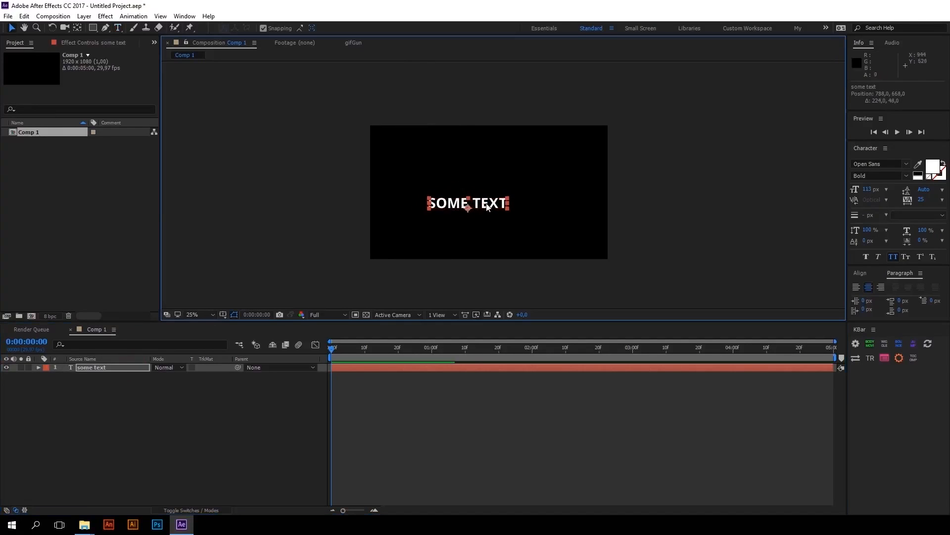
Apply the My Text Glitch preset to the some text layer through the quick effect search and preview the animation
{"action": "key", "text": "ctrl+space"}
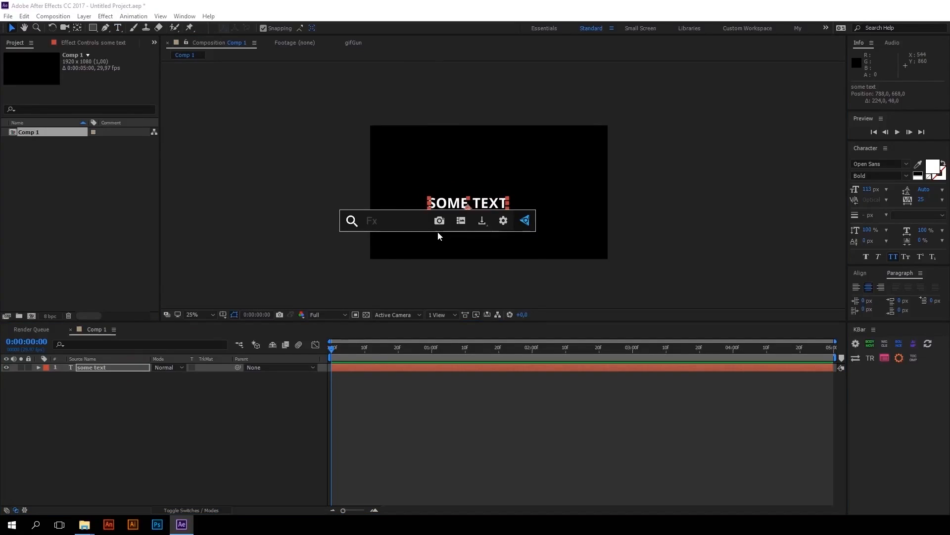
{"action": "type", "text": "My"}
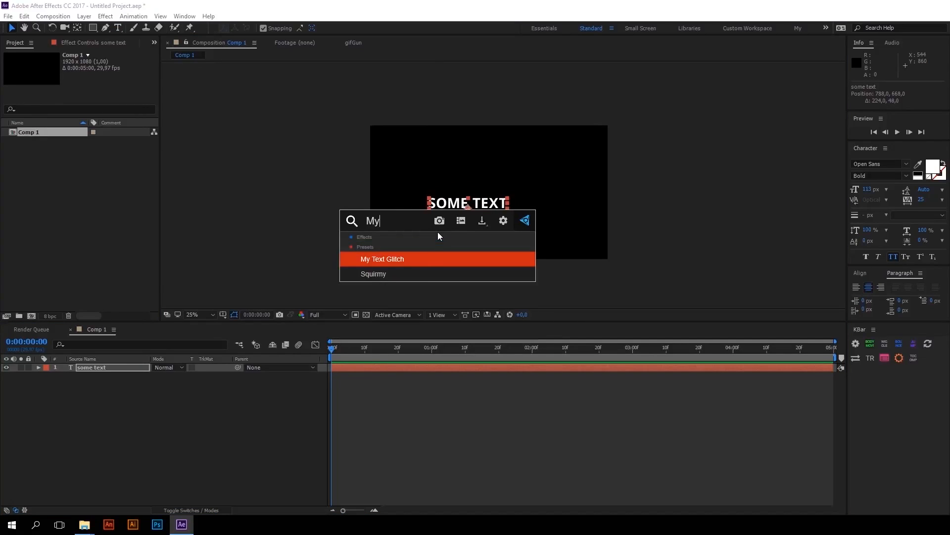
{"action": "left_click", "coordinate": [417, 257]}
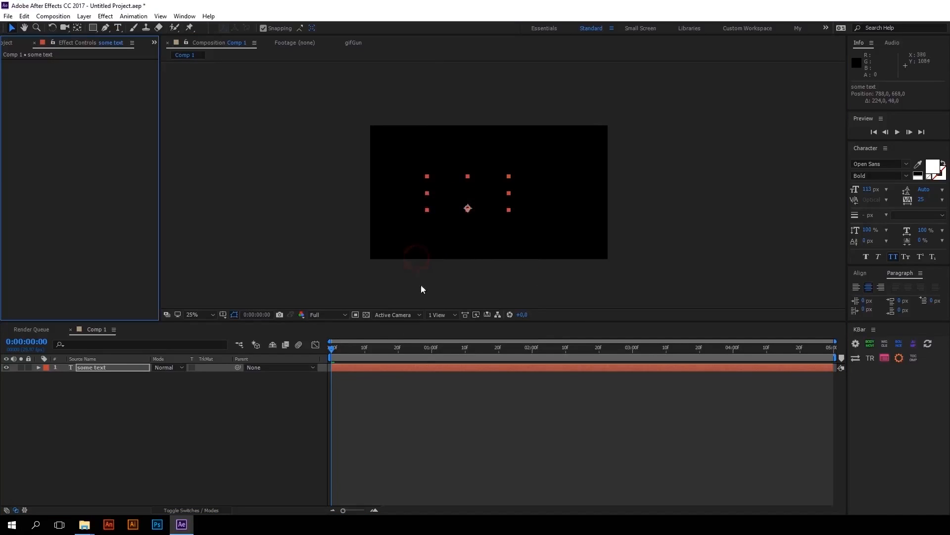
{"action": "left_click", "coordinate": [356, 349]}
{"action": "key", "text": "space"}
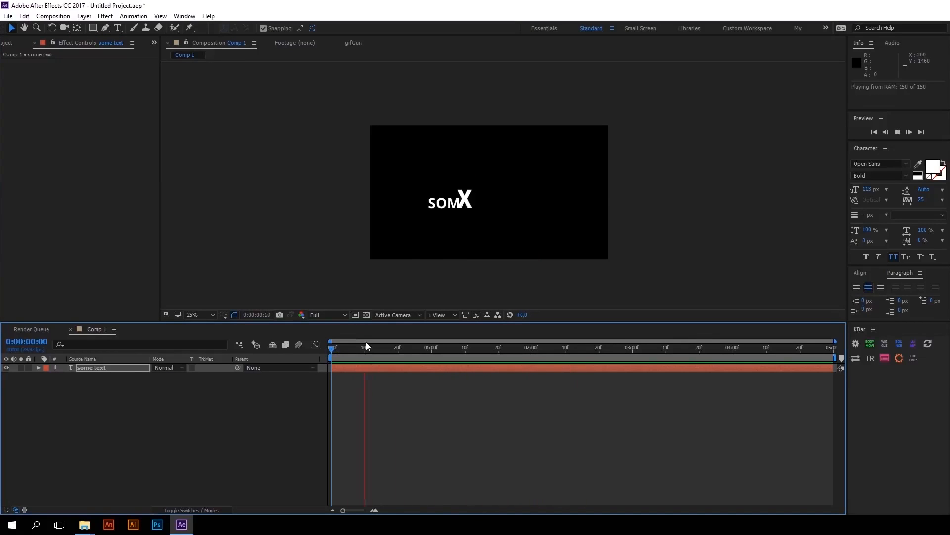
{"action": "key", "text": "space"}
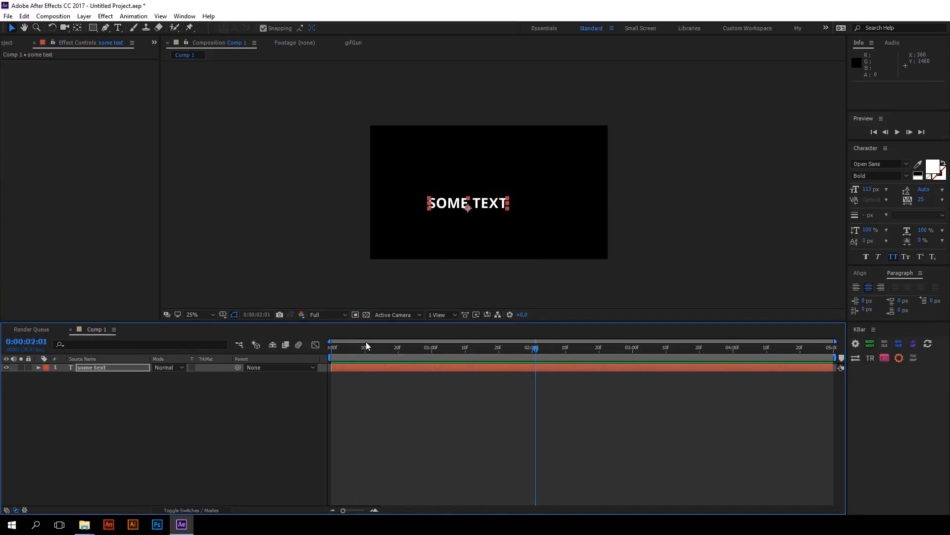